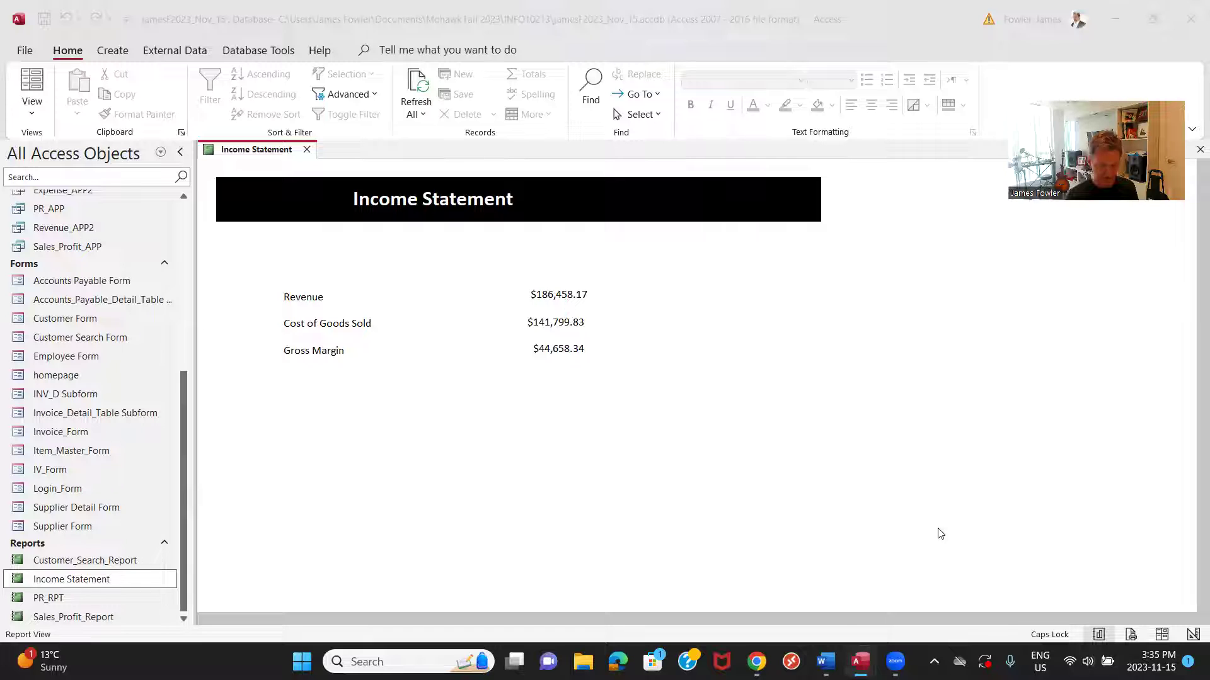
# Step: Check the reference Income Statement in the other window, then return to the jamesF2023_Nov_15 database
pyautogui.moveTo(860, 662)
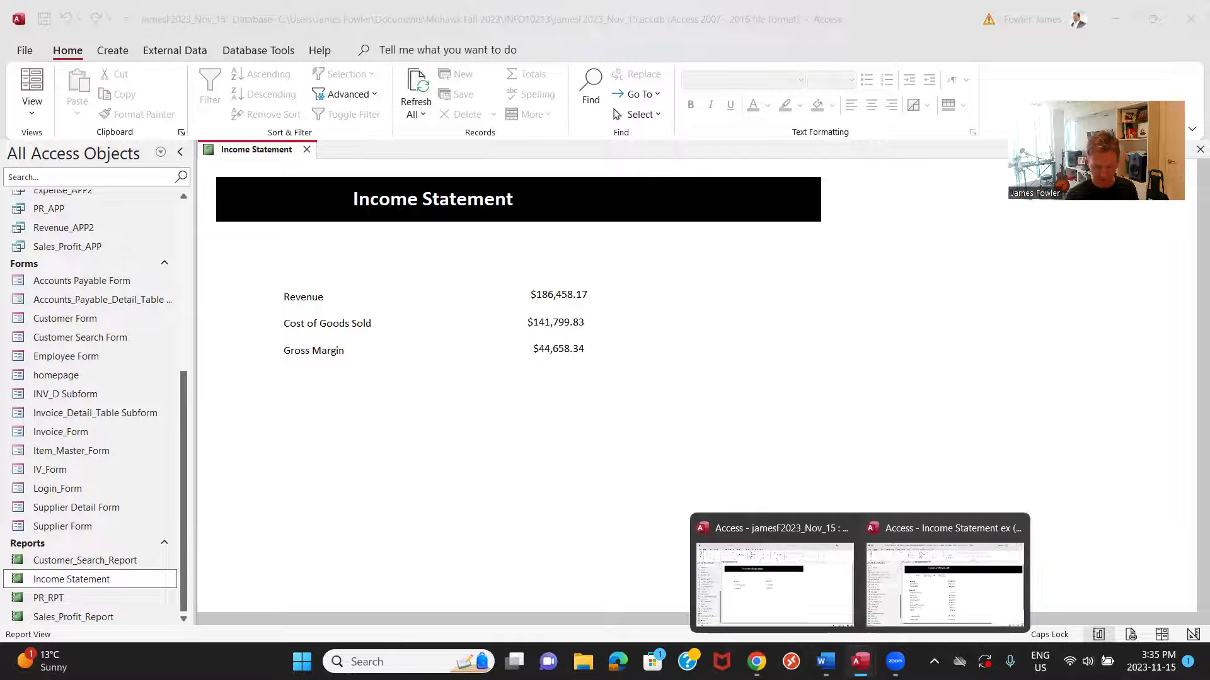
pyautogui.click(968, 587)
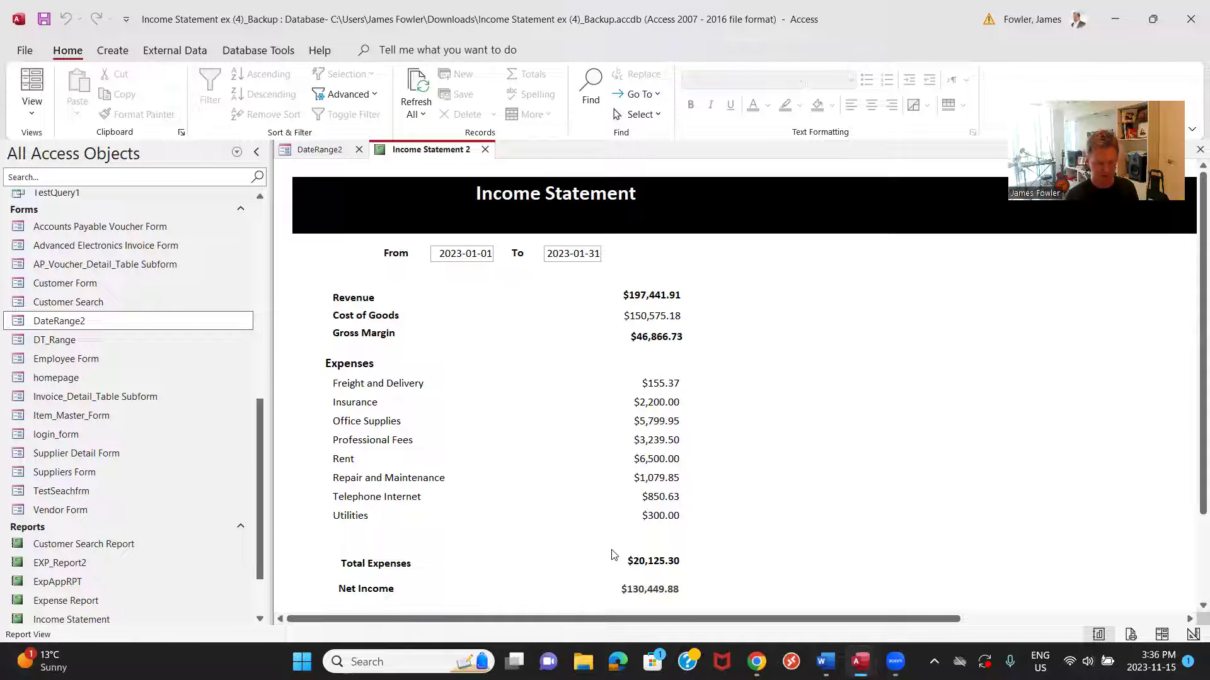
pyautogui.moveTo(870, 658)
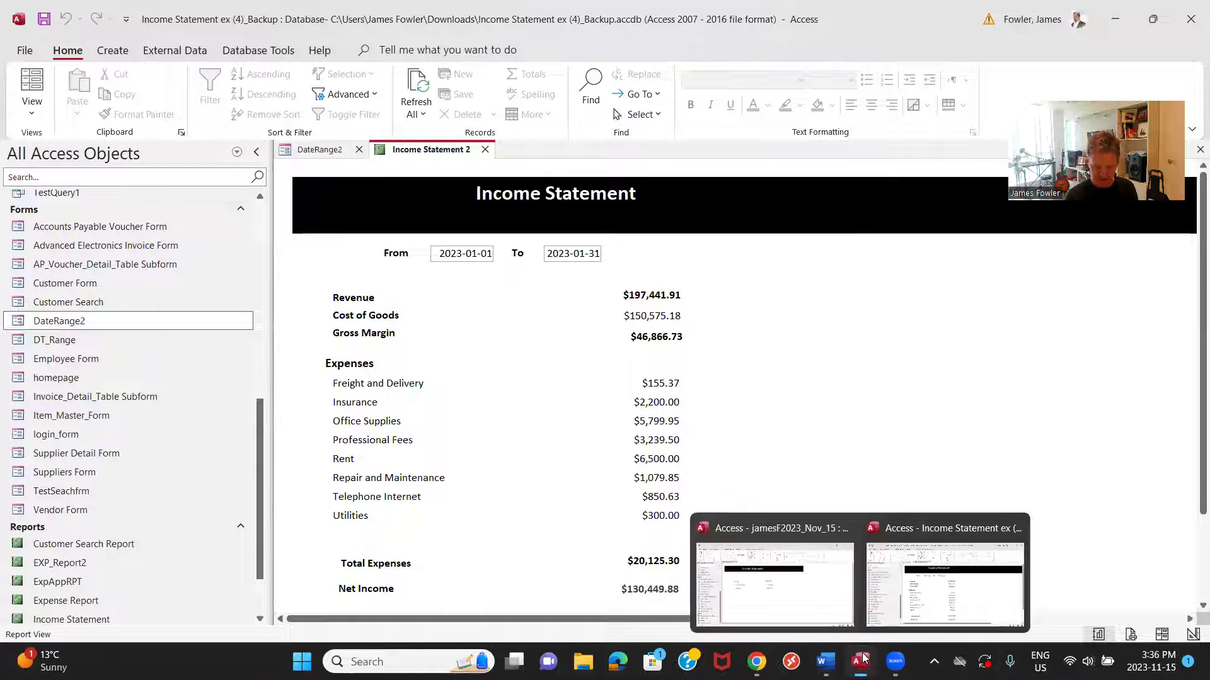
pyautogui.click(769, 605)
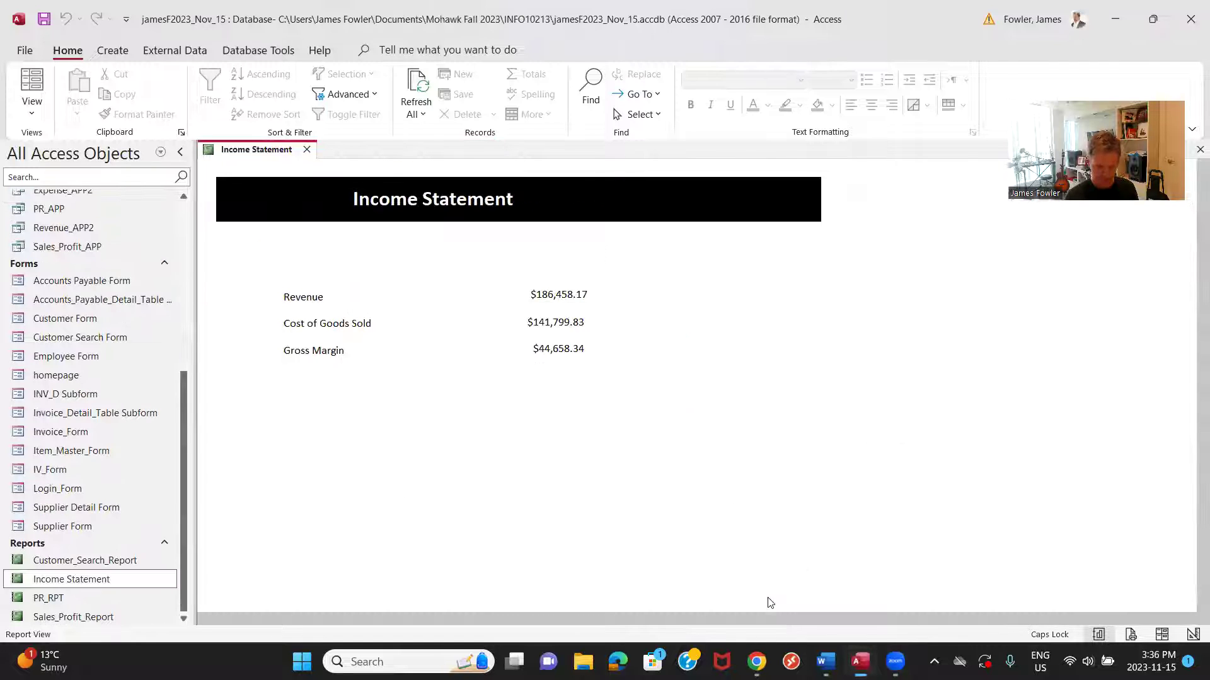
# Step: Close the Income Statement report and select the Expense_APP2 query in the navigation pane
pyautogui.click(307, 151)
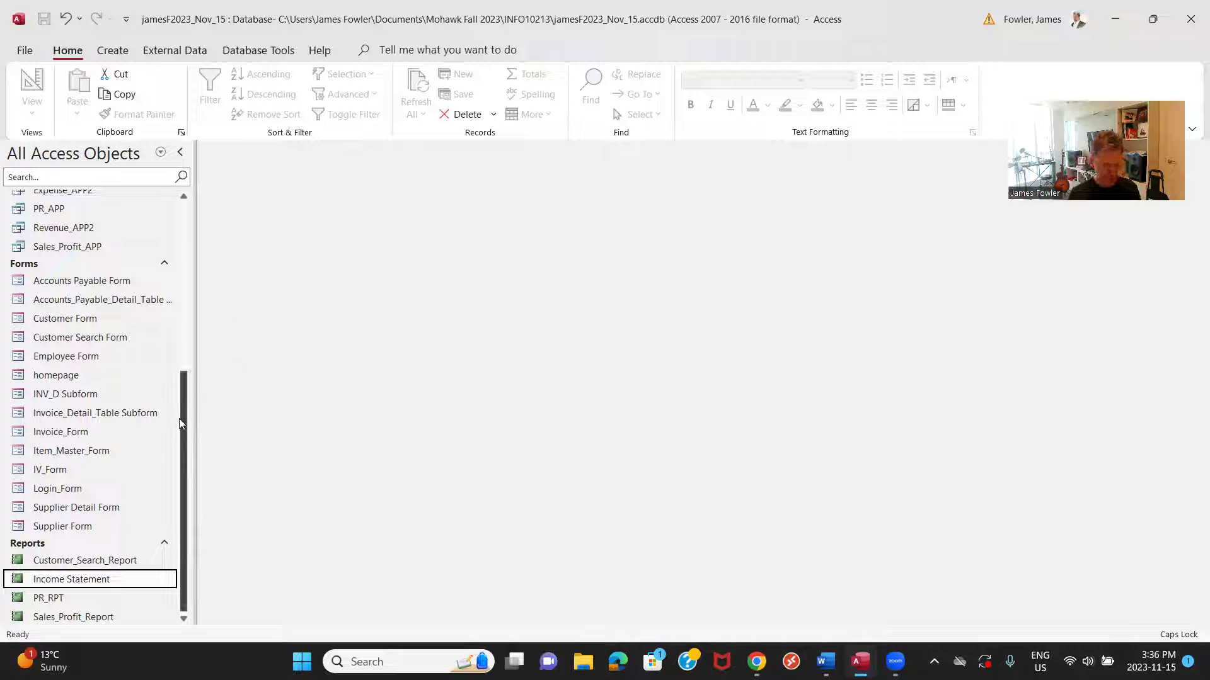
pyautogui.moveTo(181, 420); pyautogui.dragTo(196, 309)
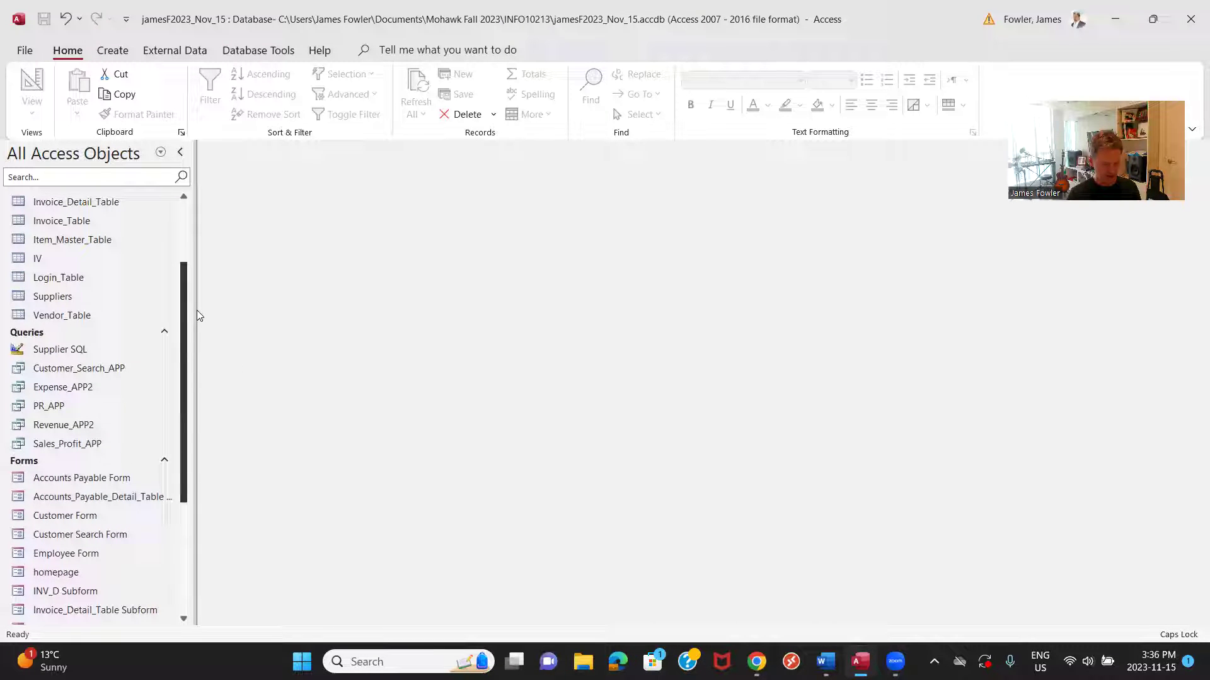
pyautogui.click(126, 388)
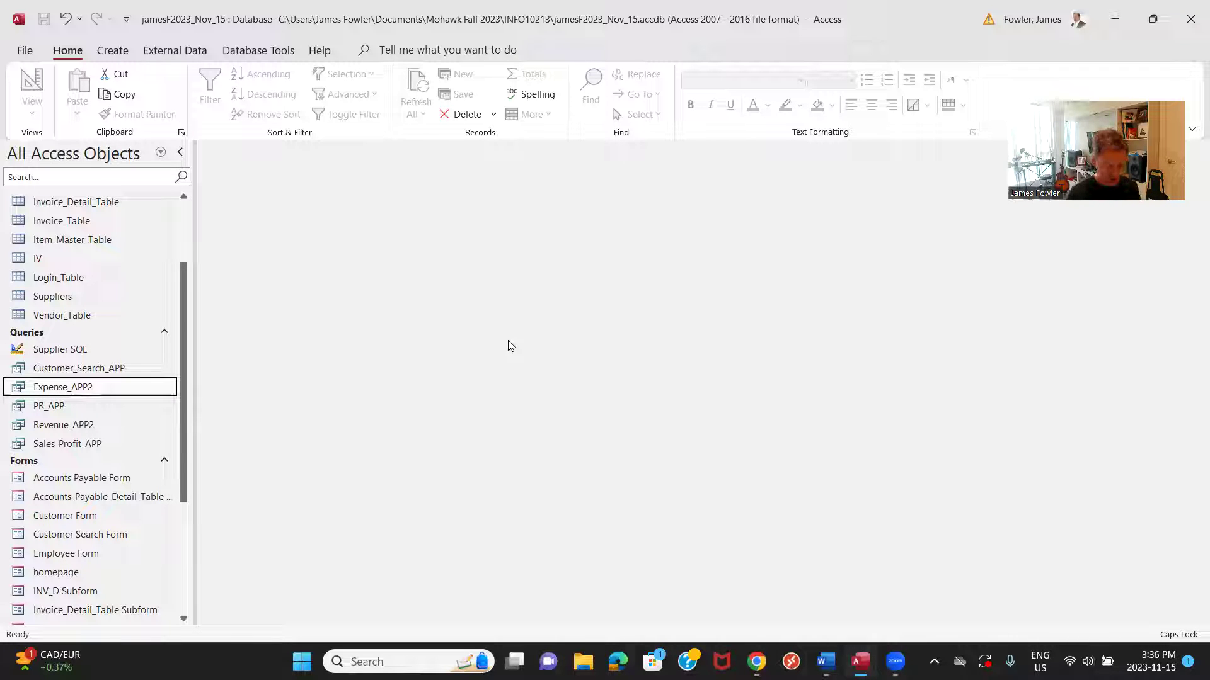
pyautogui.click(109, 49)
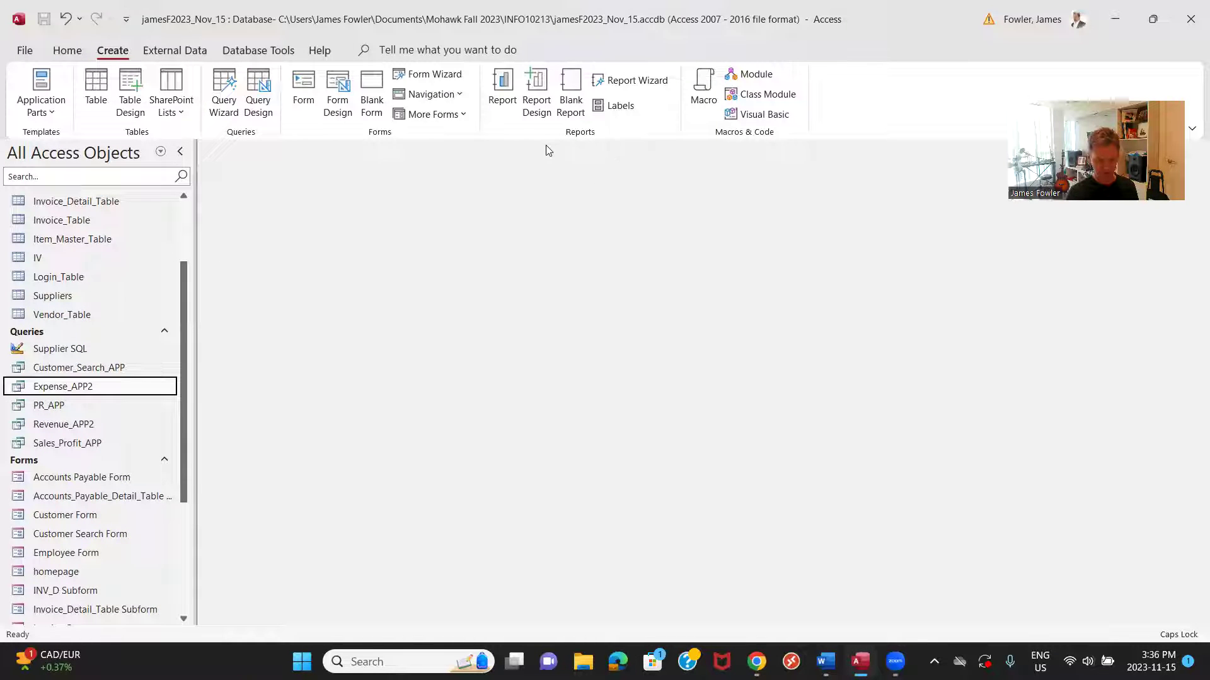
# Step: In the Report Wizard for Expense_APP2, add all fields, skip grouping and sort by Description
pyautogui.click(631, 81)
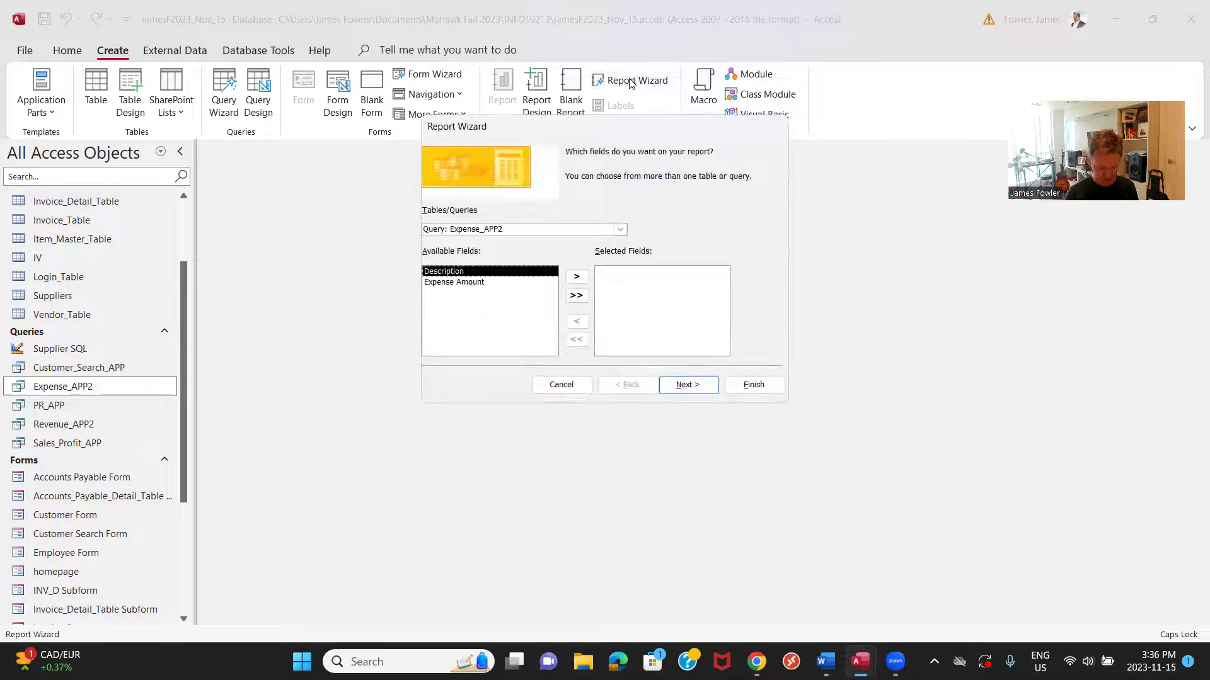
pyautogui.click(576, 297)
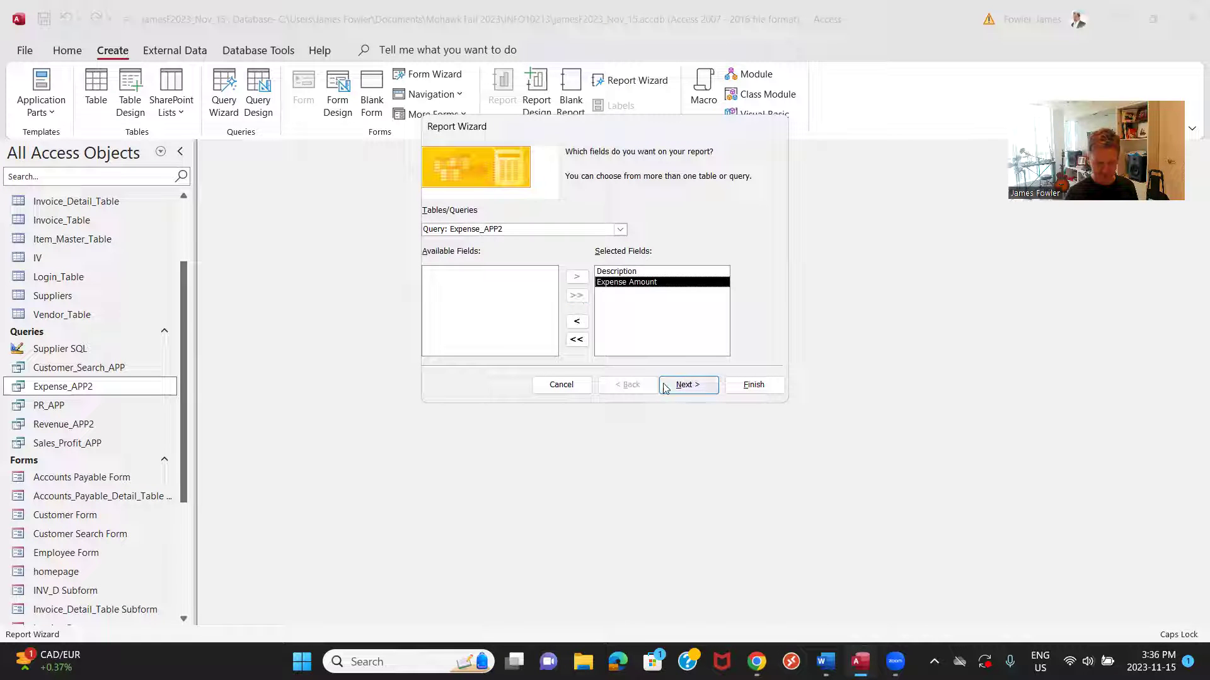
pyautogui.click(681, 392)
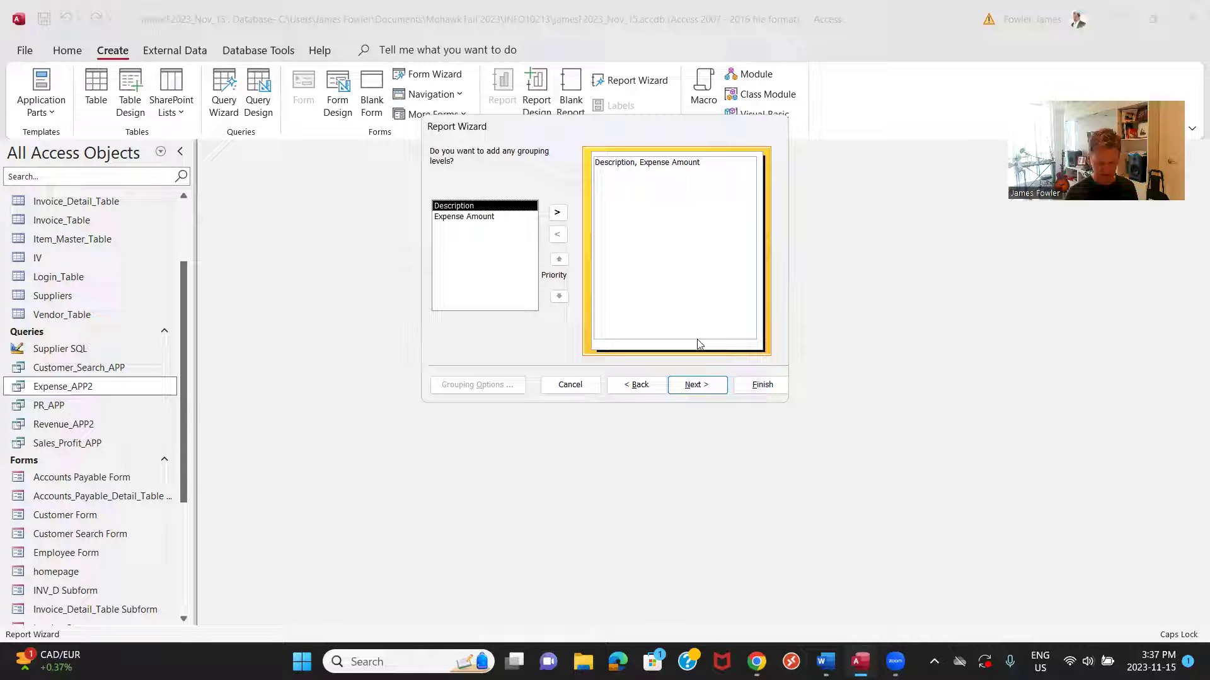
pyautogui.click(704, 391)
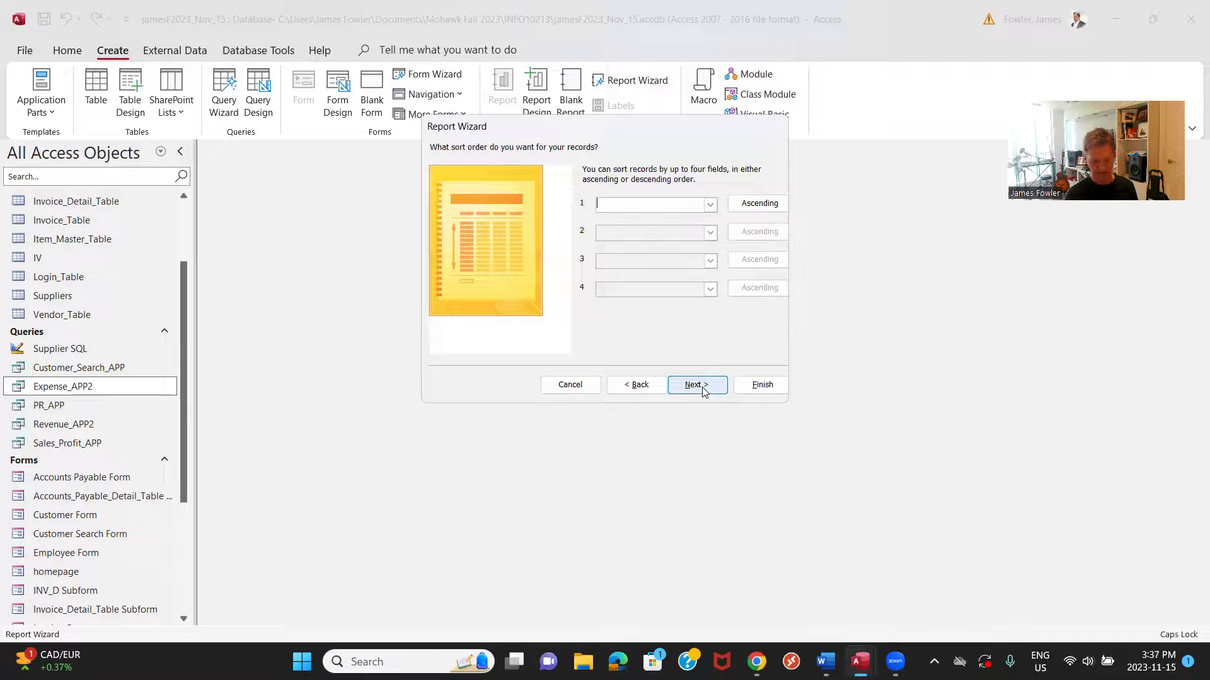
pyautogui.click(710, 205)
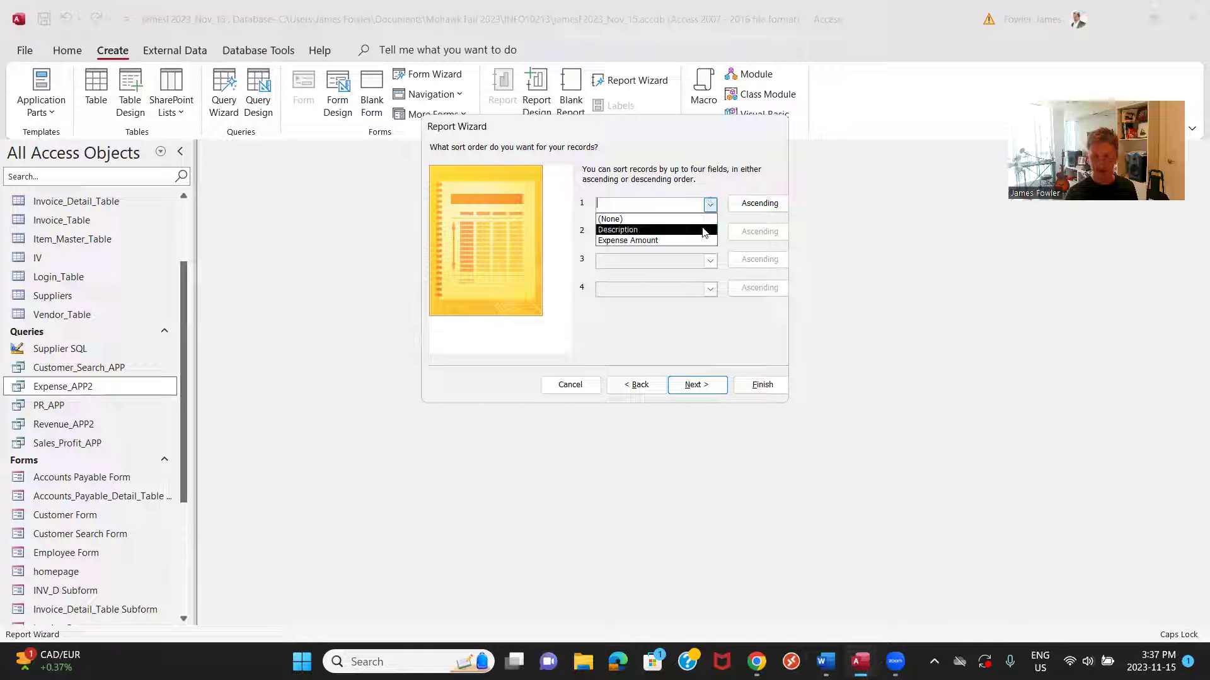
pyautogui.click(703, 229)
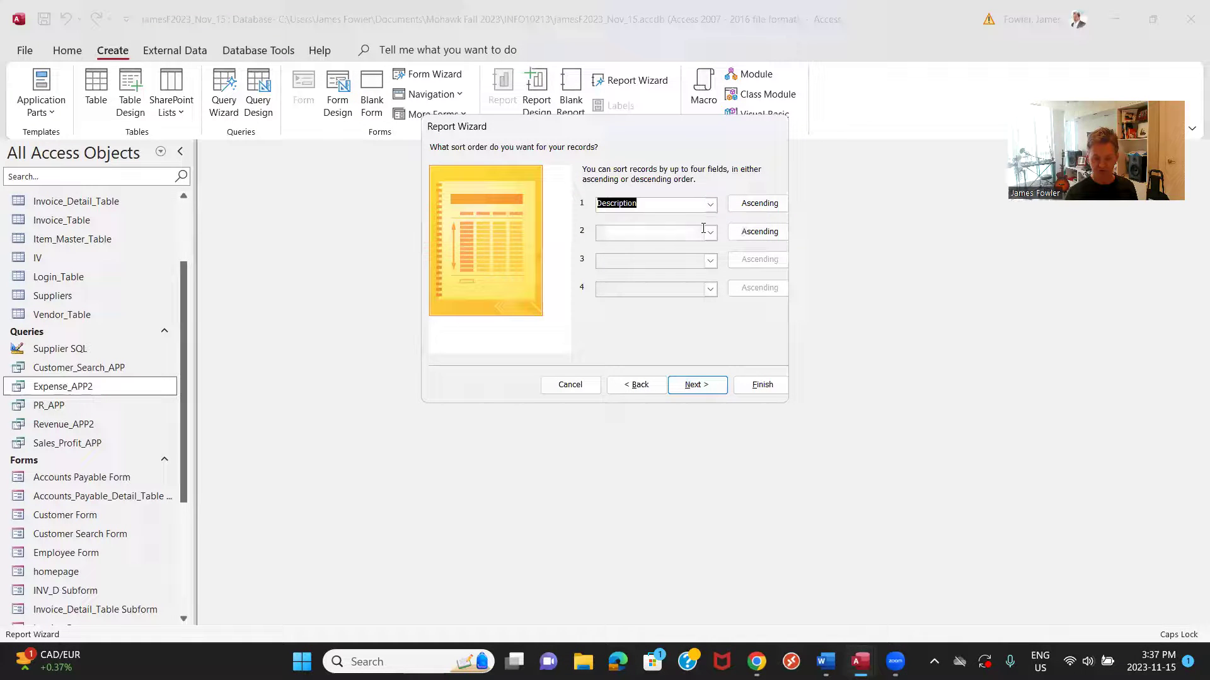
pyautogui.click(714, 391)
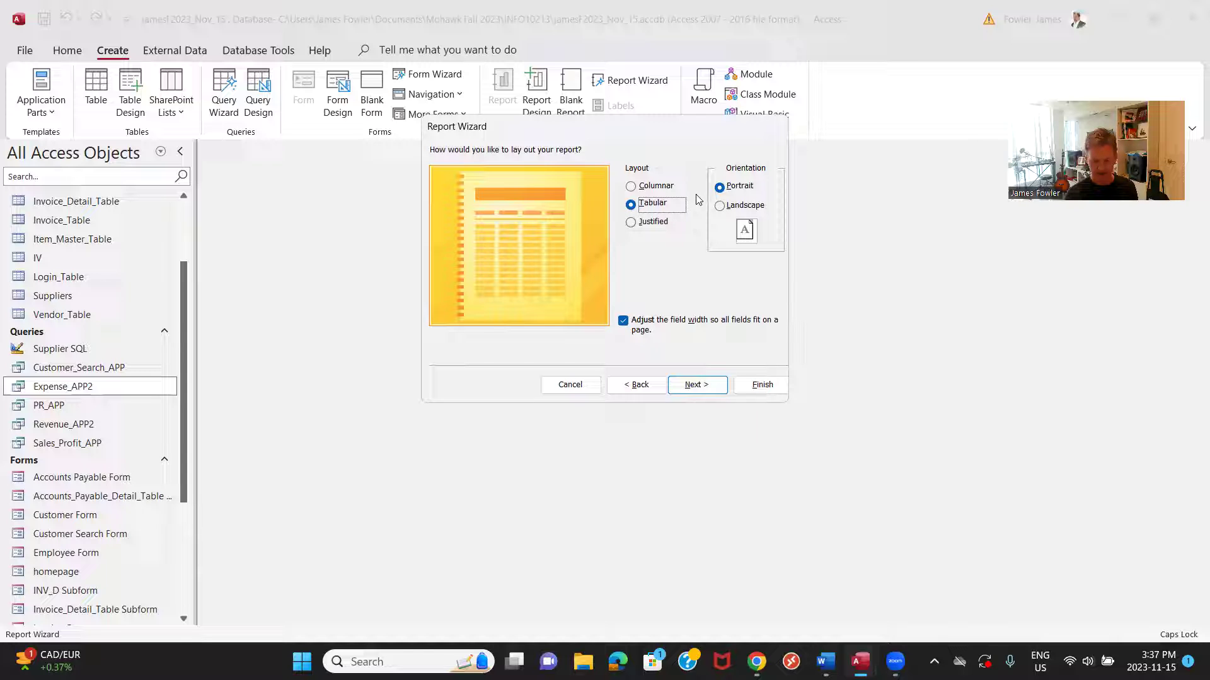
# Step: Keep the Tabular/Portrait layout, title the report 'Expense Report' and finish the wizard
pyautogui.click(693, 384)
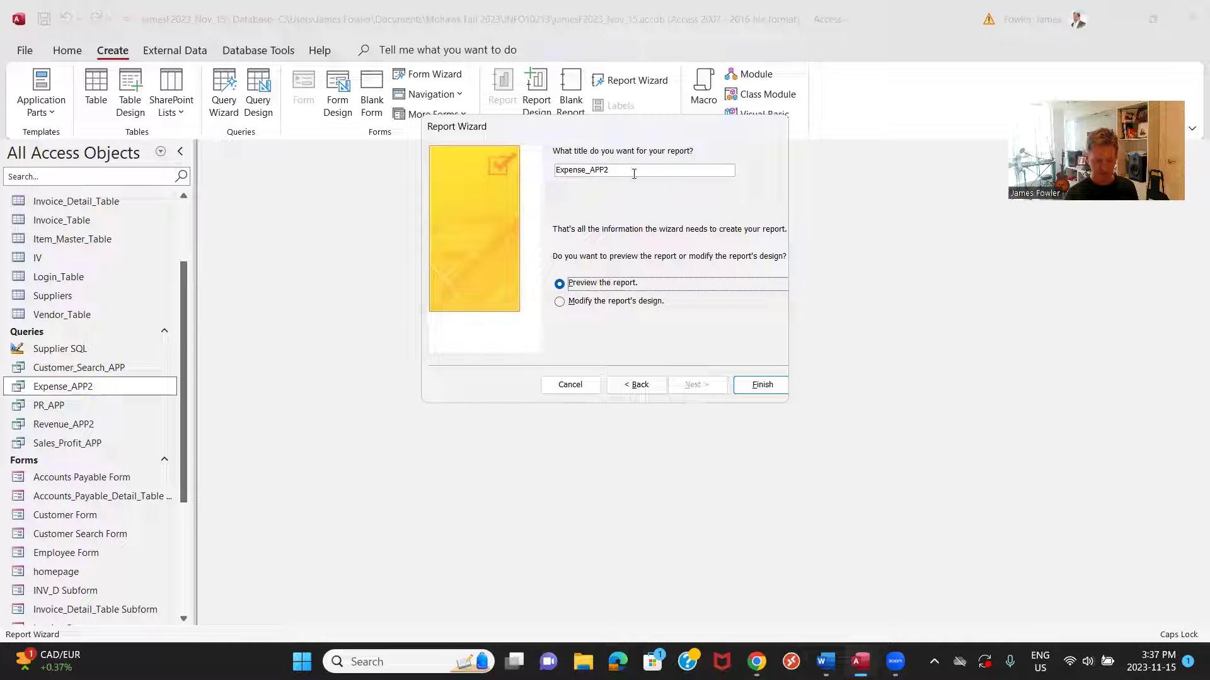
pyautogui.click(634, 175)
pyautogui.press('BackSpace')
pyautogui.press('BackSpace')
pyautogui.press('BackSpace')
pyautogui.press('BackSpace')
pyautogui.press('BackSpace')
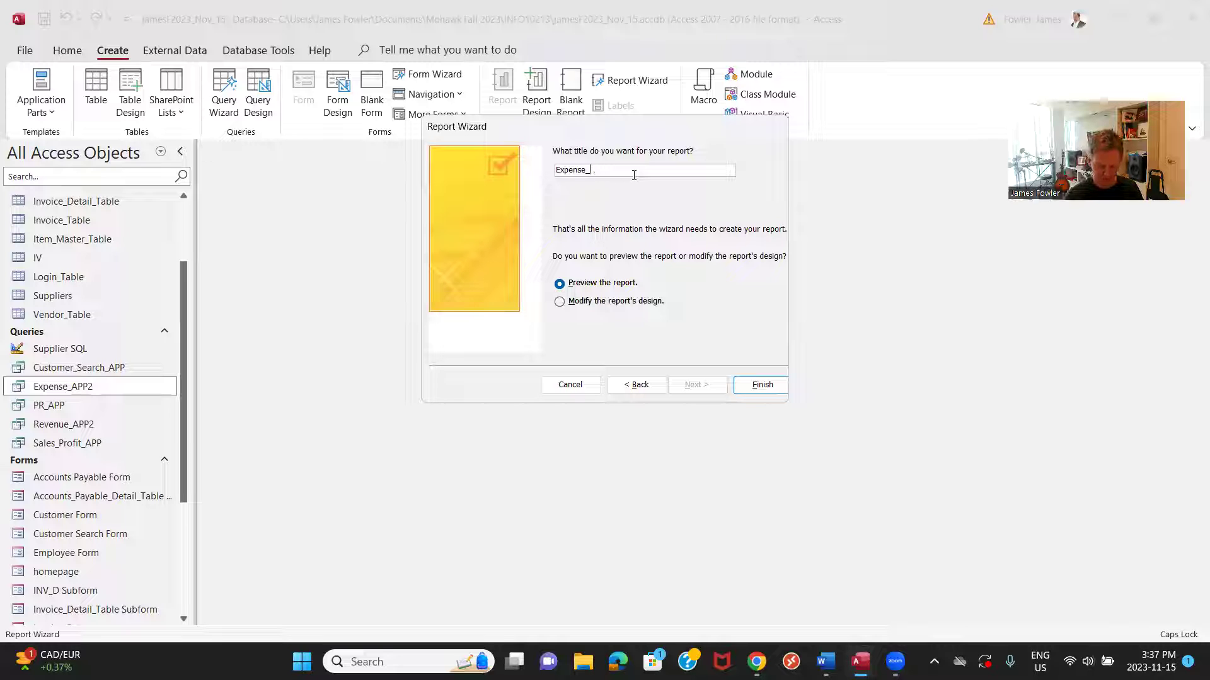
pyautogui.write('rEPORT')
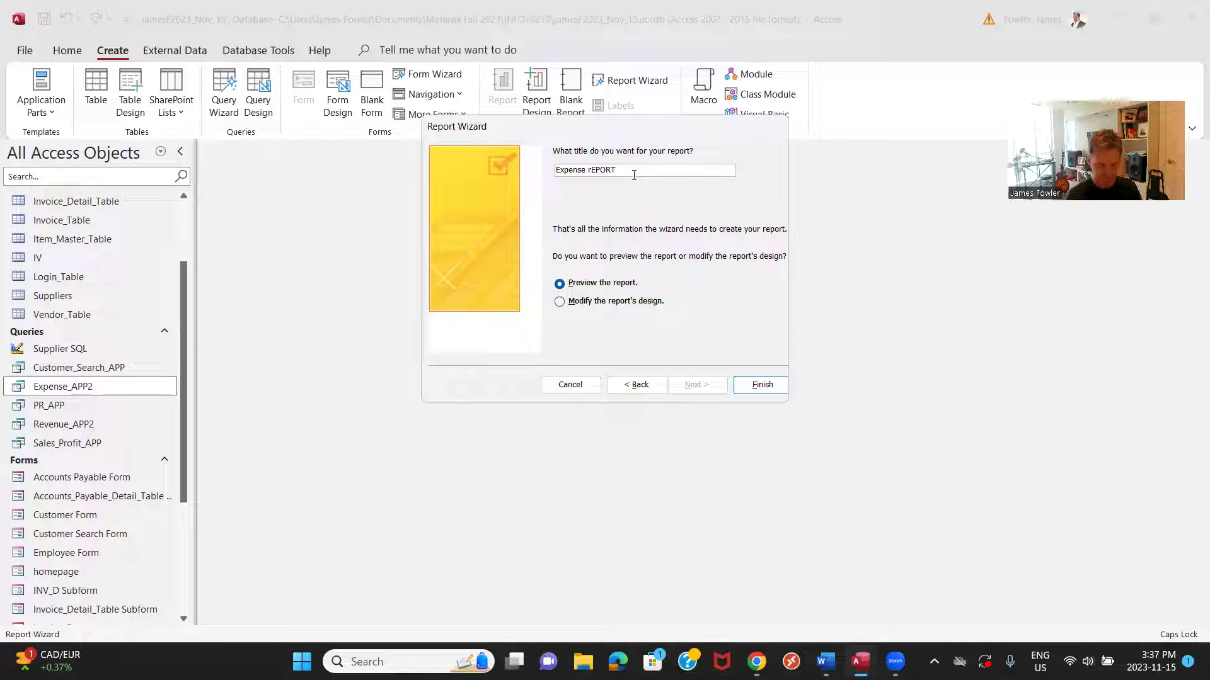
pyautogui.press('BackSpace')
pyautogui.press('BackSpace')
pyautogui.press('BackSpace')
pyautogui.press('BackSpace')
pyautogui.press('BackSpace')
pyautogui.press('BackSpace')
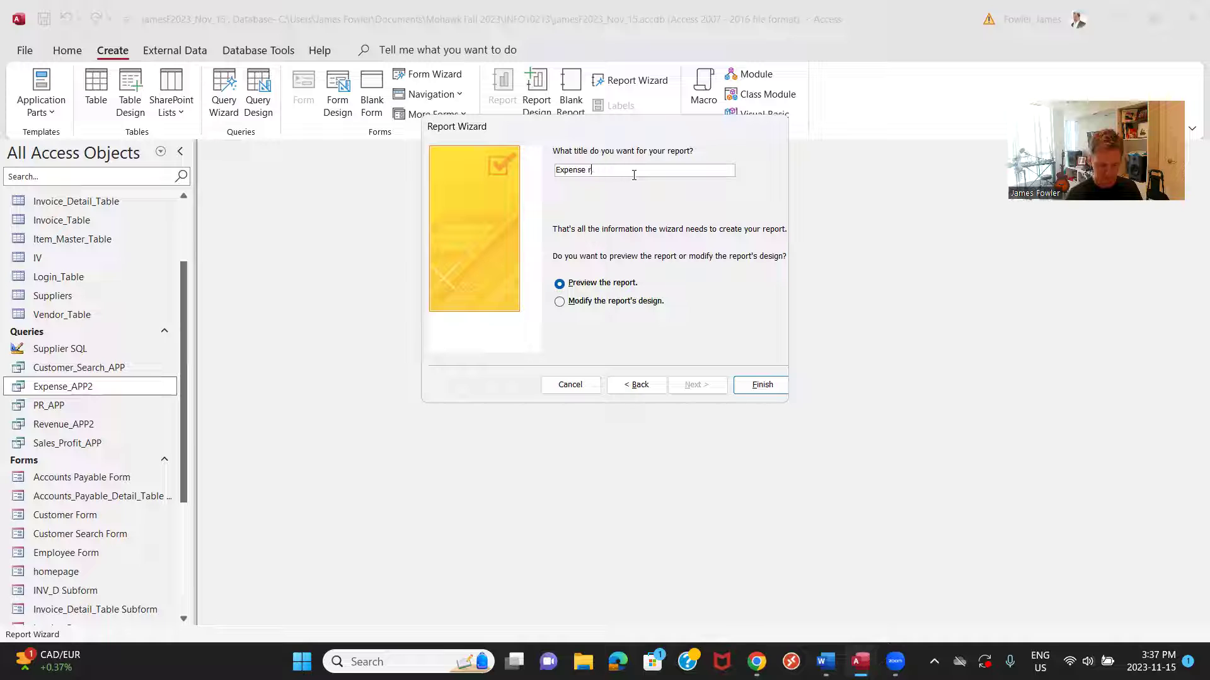
pyautogui.write('Repot')
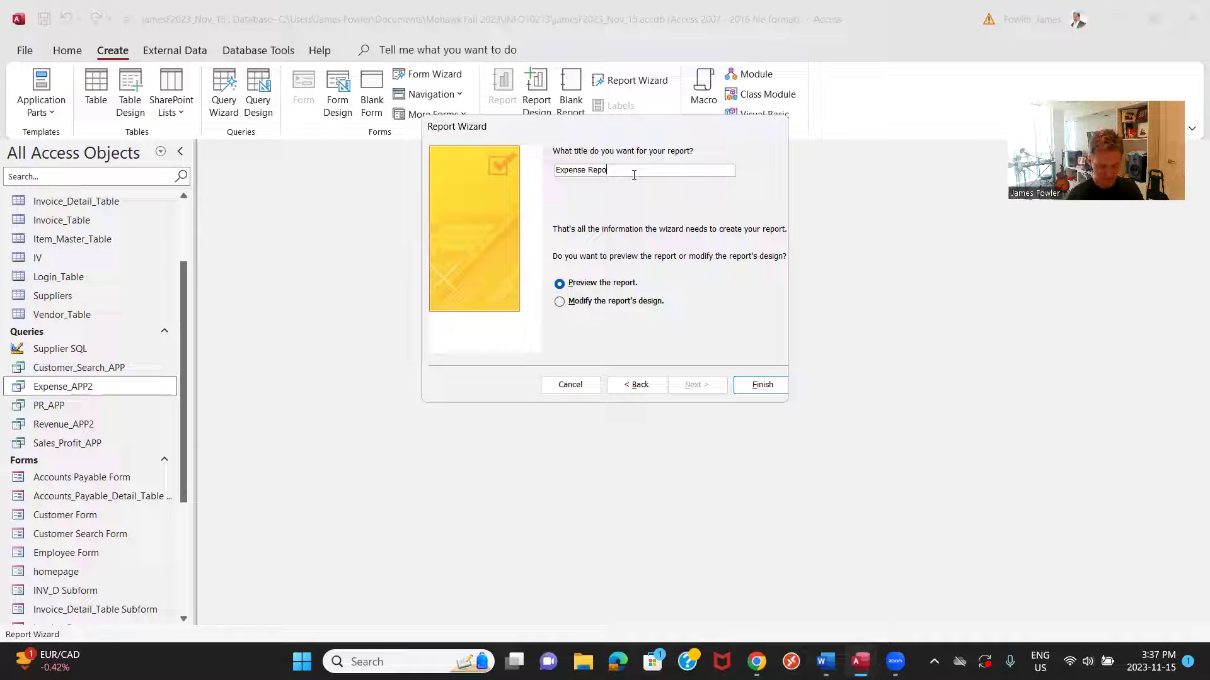
pyautogui.press('BackSpace')
pyautogui.write('rt')
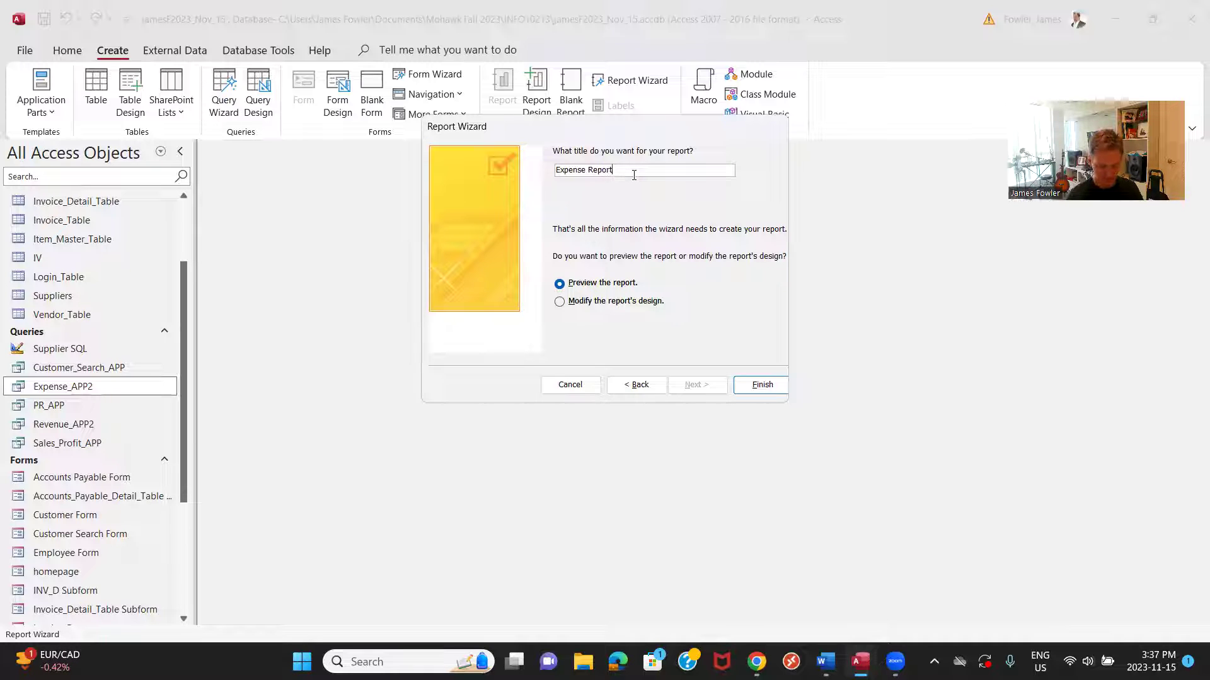
pyautogui.click(762, 389)
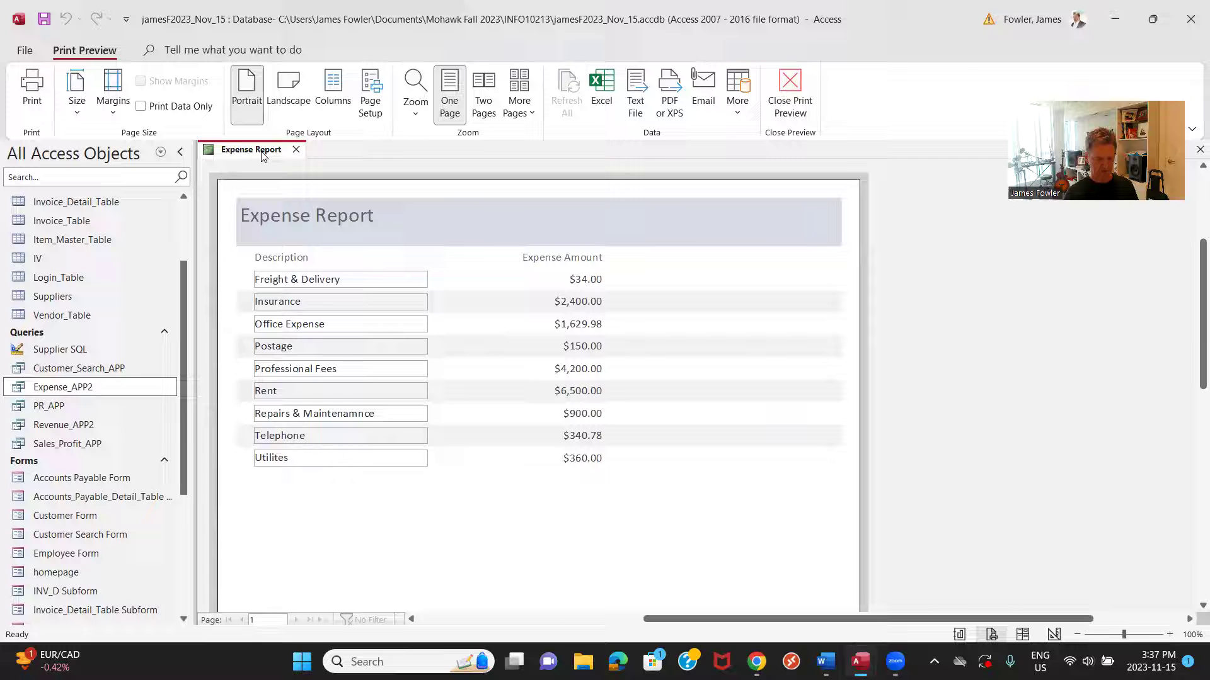
# Step: Save the Expense Report, close its preview, and select it under Reports in the navigation pane
pyautogui.rightClick(263, 155)
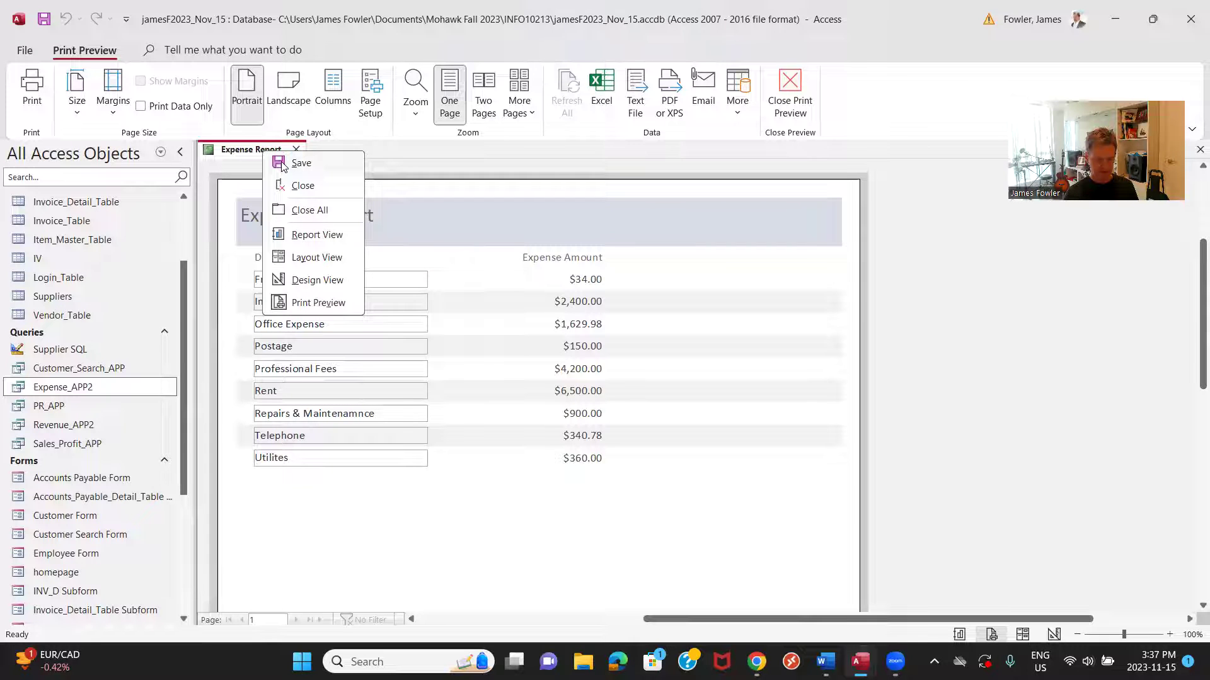
pyautogui.click(281, 167)
pyautogui.click(296, 149)
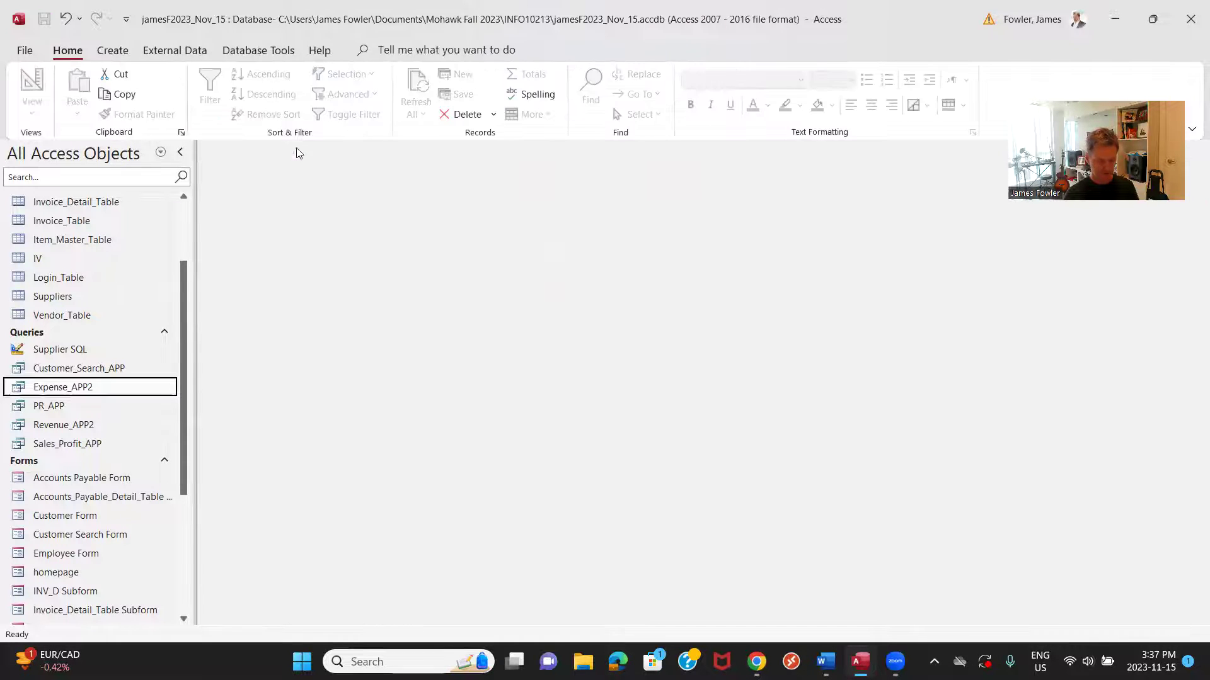
pyautogui.moveTo(183, 329); pyautogui.dragTo(177, 527)
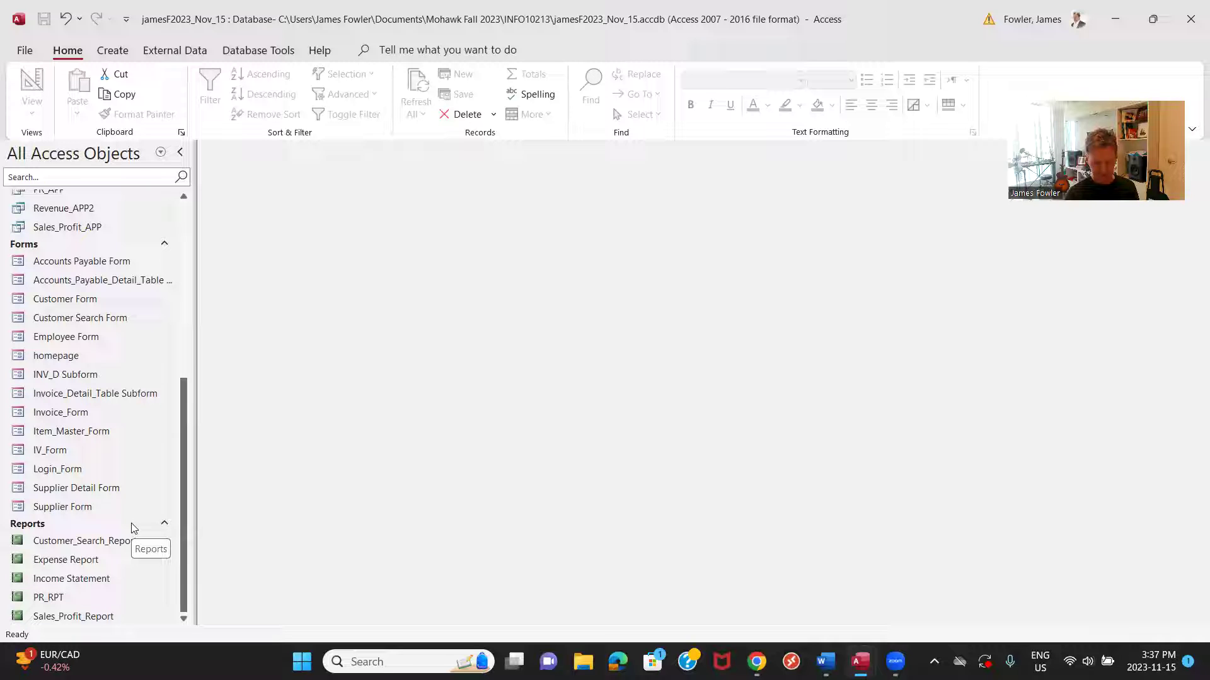
pyautogui.click(89, 568)
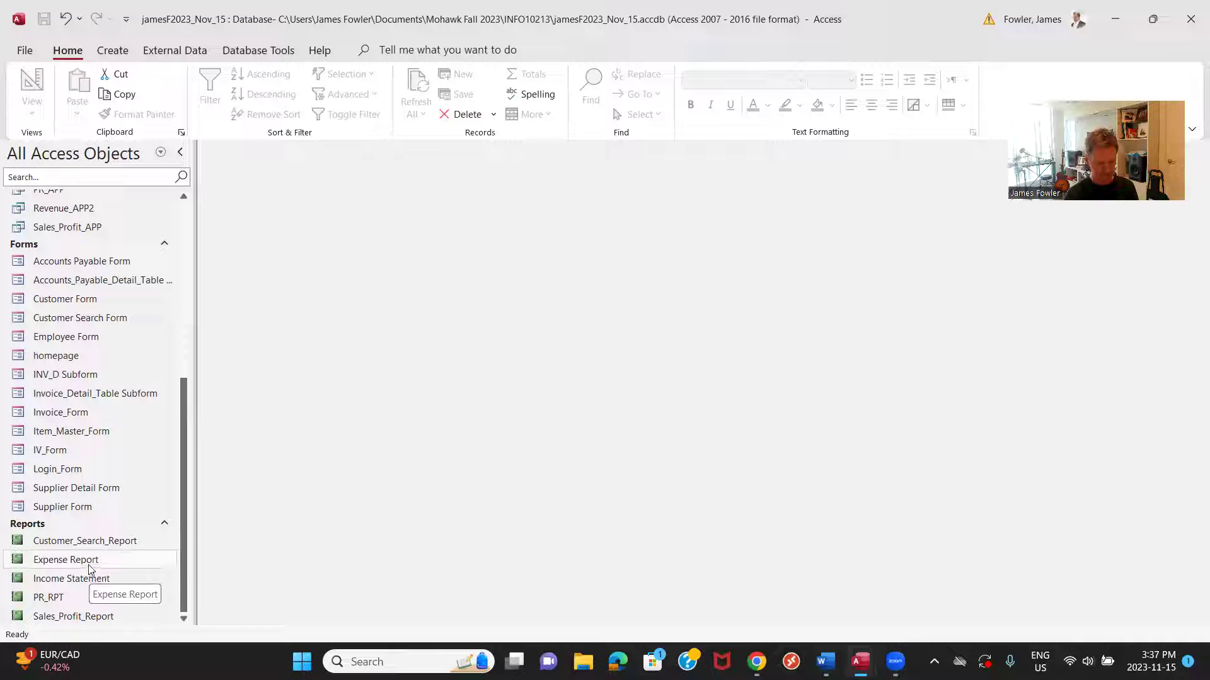
pyautogui.click(89, 569)
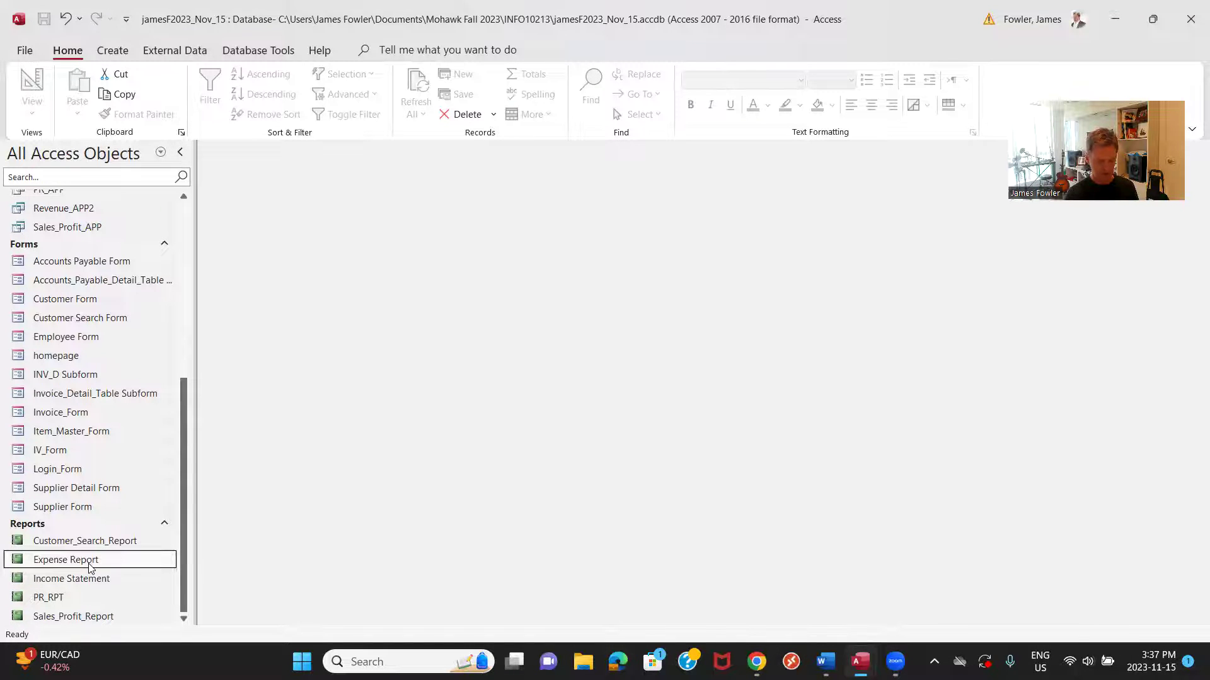
# Step: Open the Expense Report from the navigation pane and switch it to Layout View
pyautogui.doubleClick(89, 568)
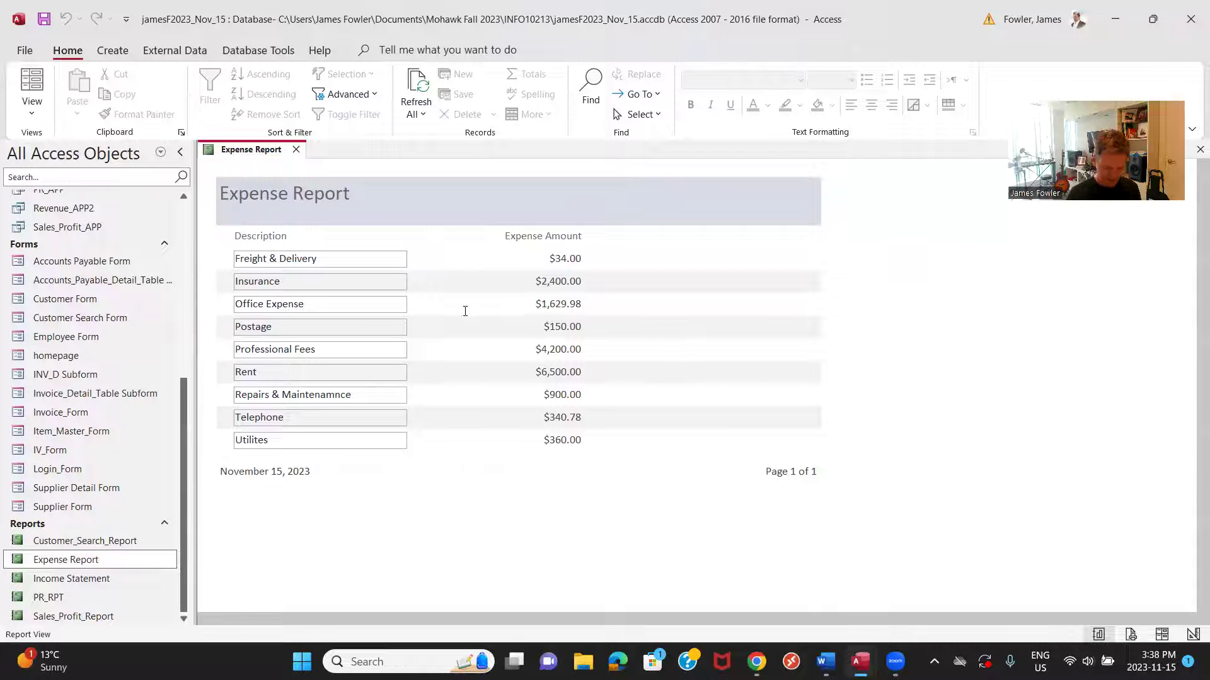
pyautogui.rightClick(259, 155)
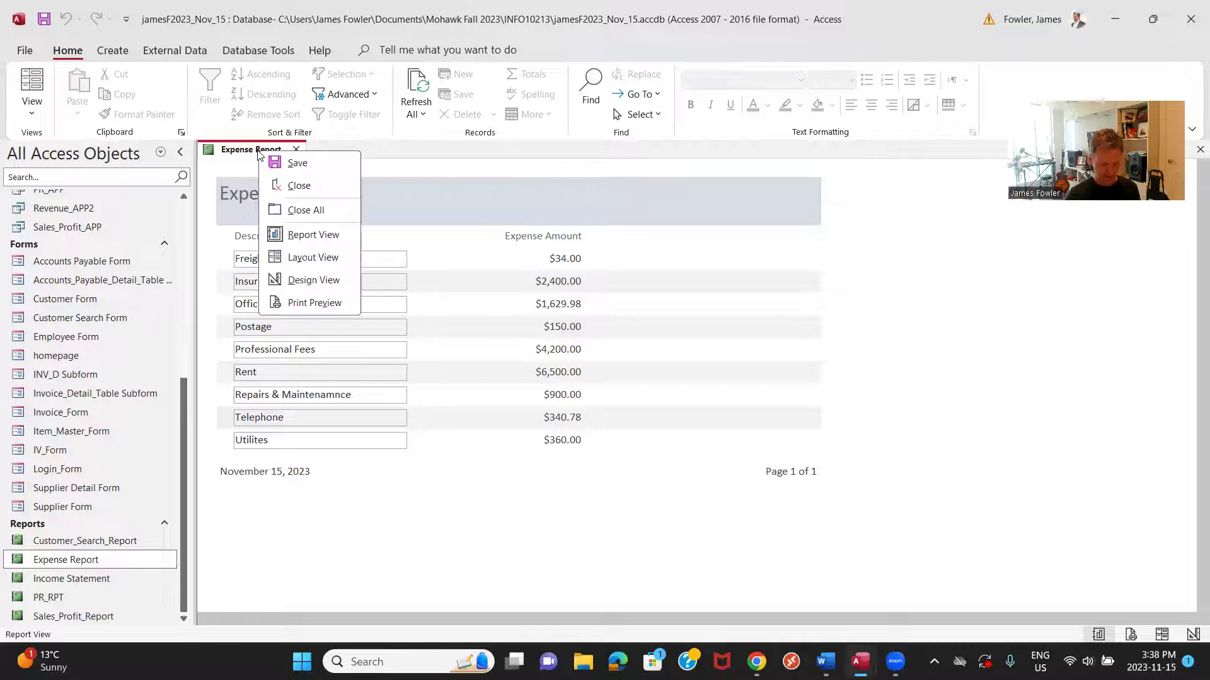
pyautogui.click(306, 258)
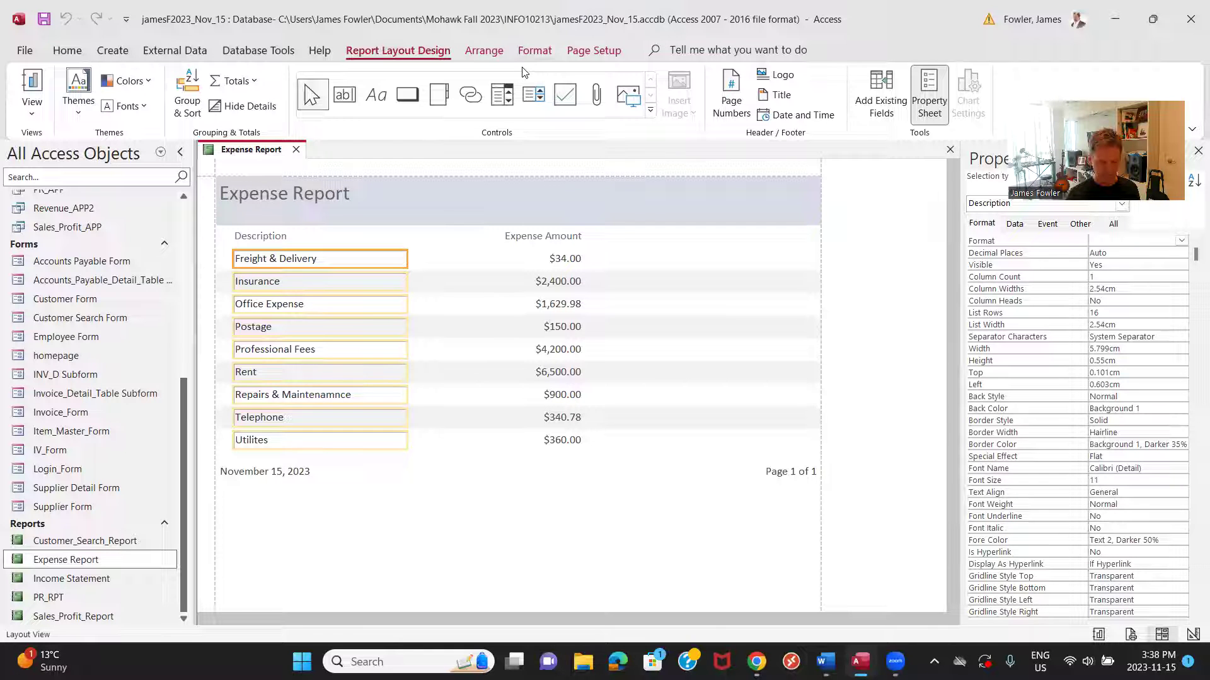
# Step: Set the Shape Outline of the Description text boxes to Transparent
pyautogui.scroll(-2, 522, 72)
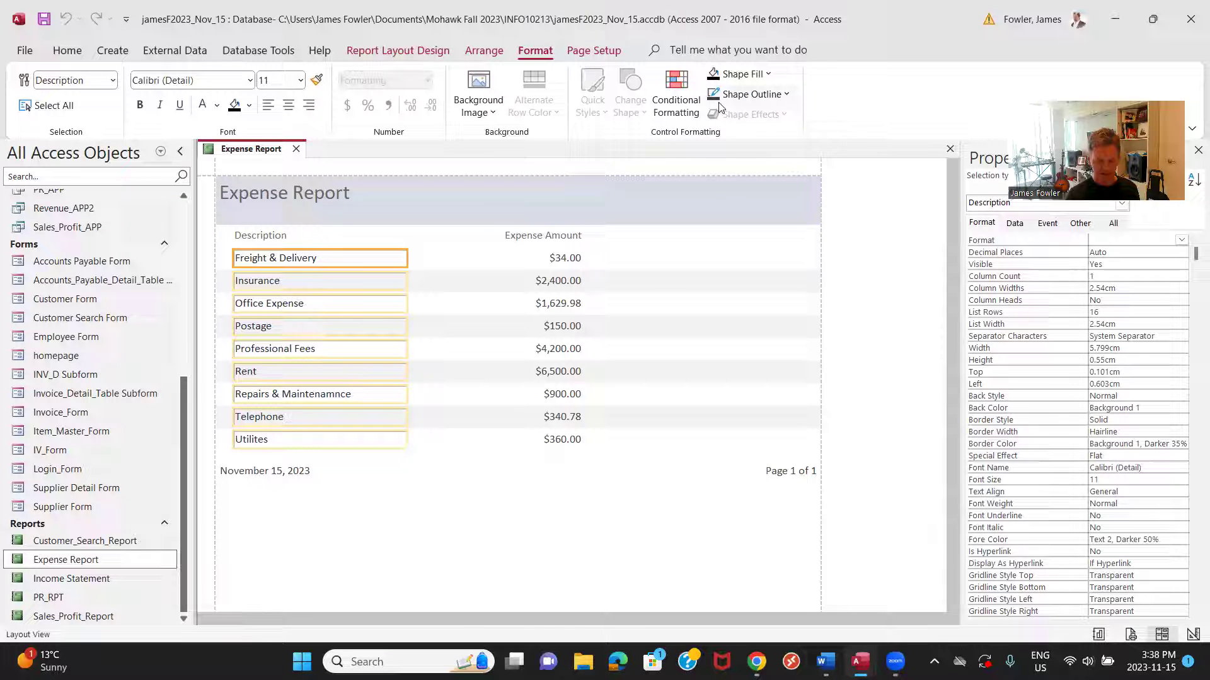
pyautogui.click(788, 95)
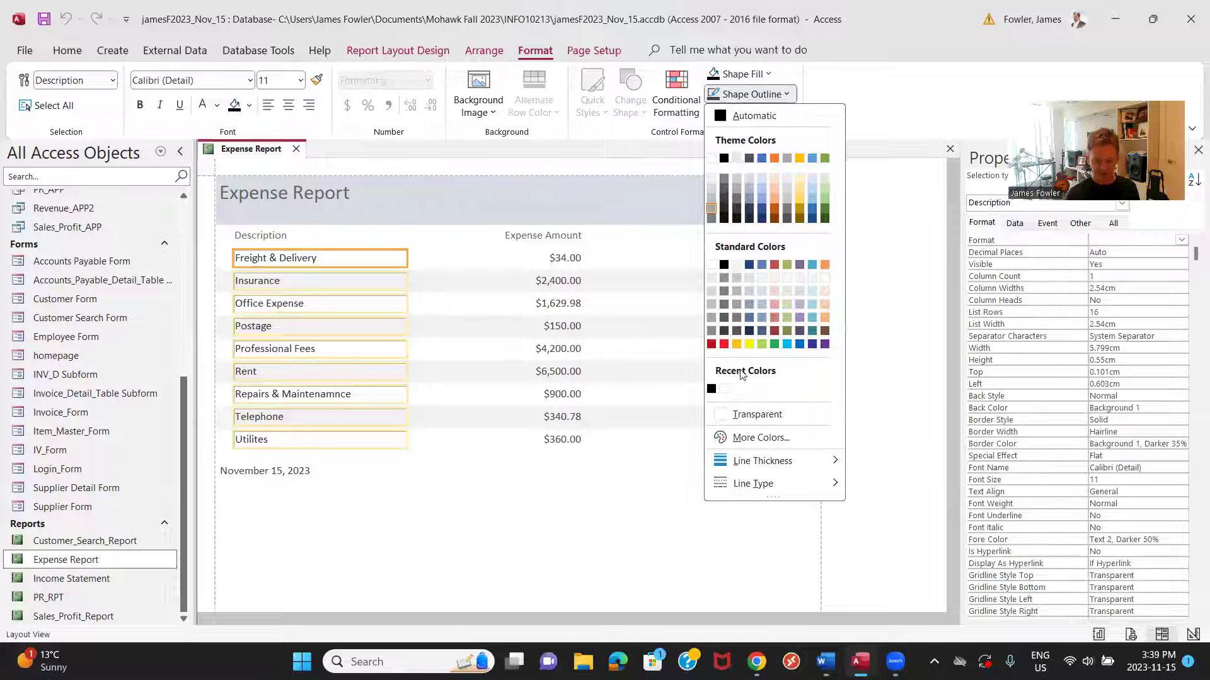
pyautogui.click(723, 414)
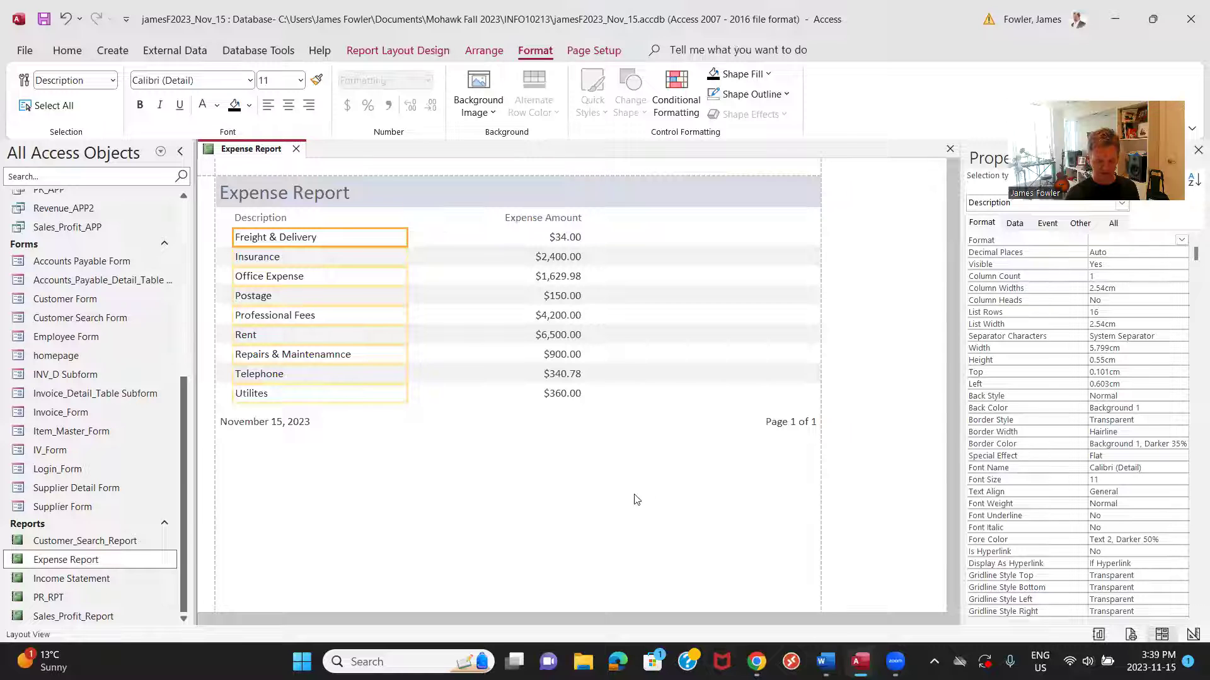
pyautogui.rightClick(261, 151)
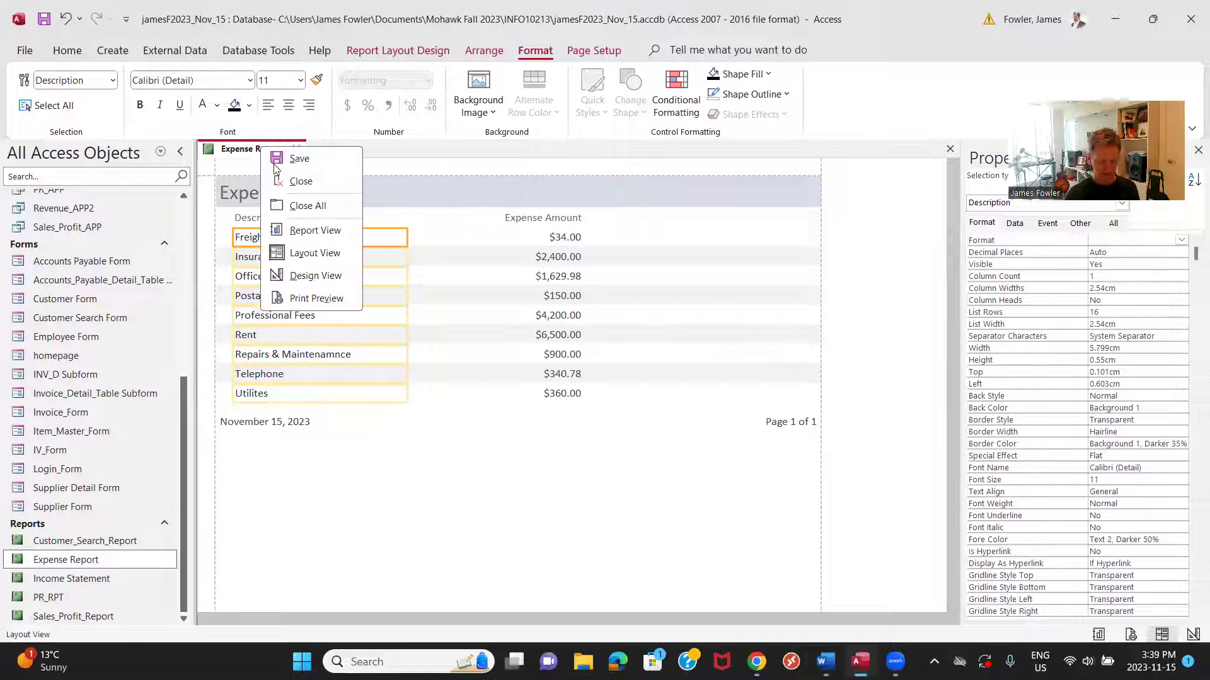
# Step: Preview the Expense Report in Report View, then switch it to Design View
pyautogui.click(315, 231)
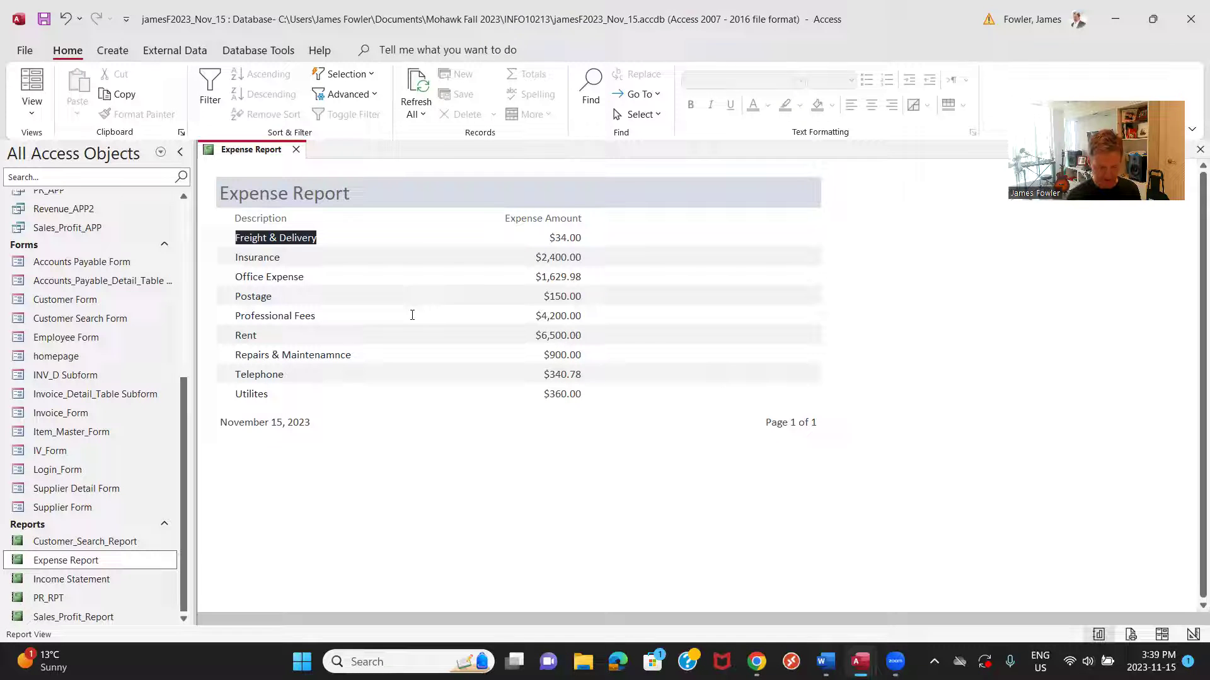
pyautogui.rightClick(256, 154)
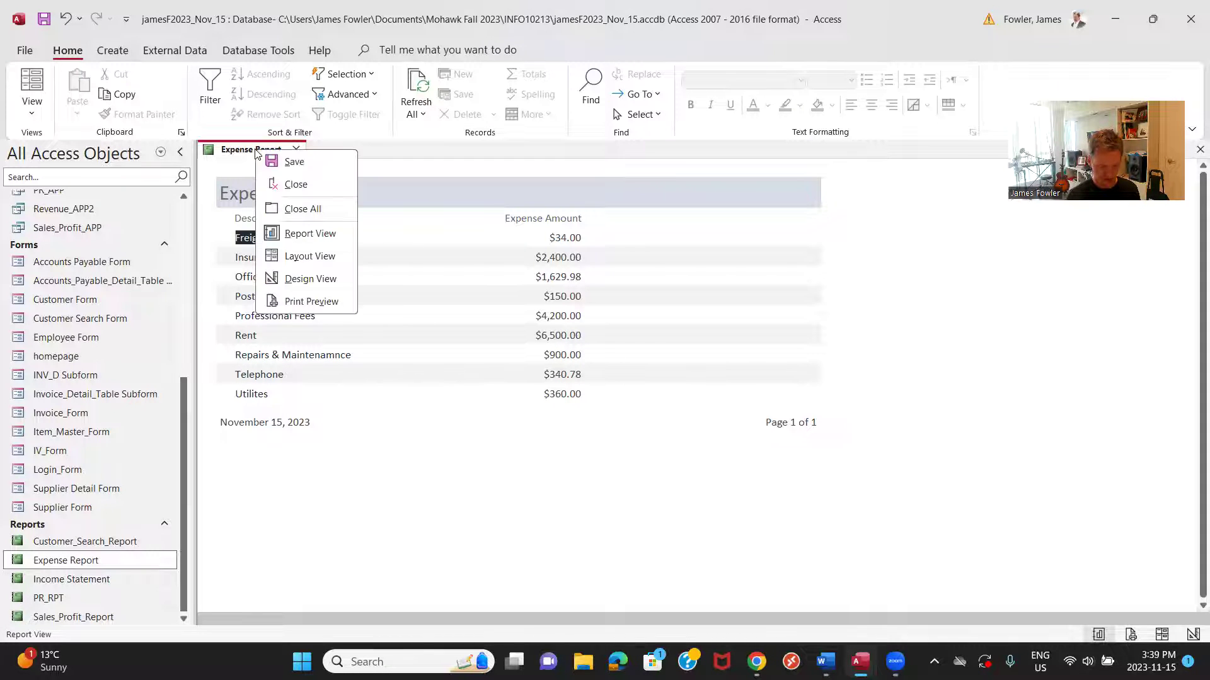
pyautogui.click(322, 286)
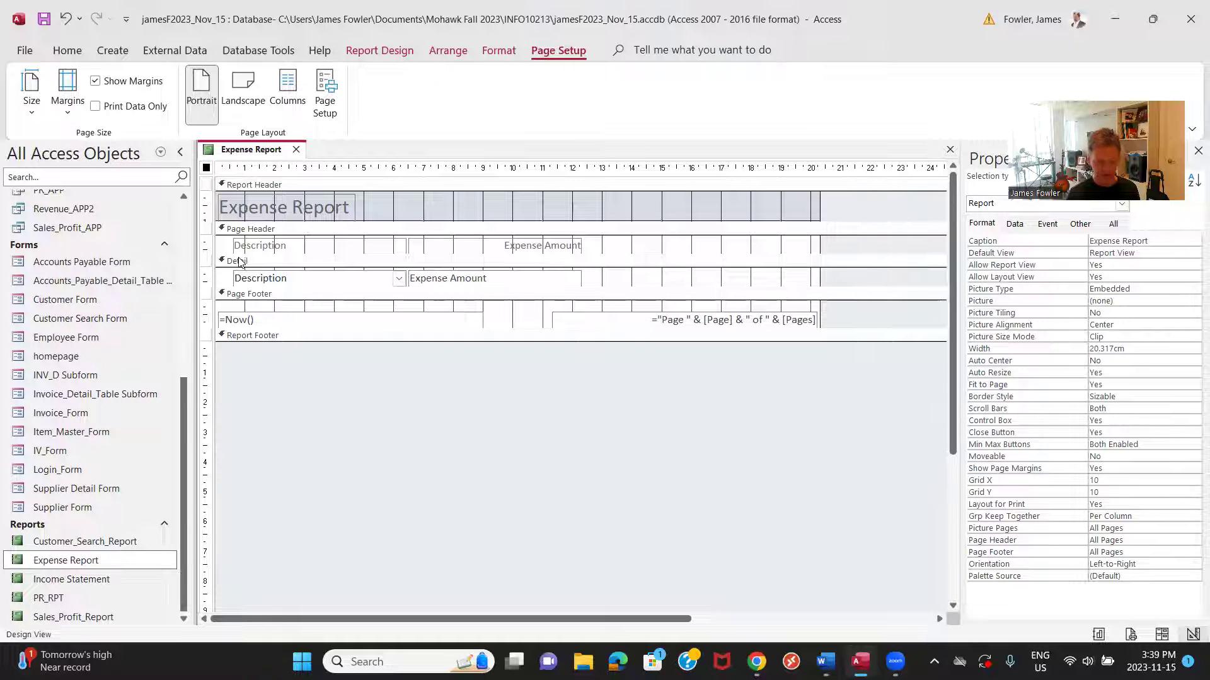
# Step: Set the Detail section's Alternate Row Color to No Color
pyautogui.click(240, 262)
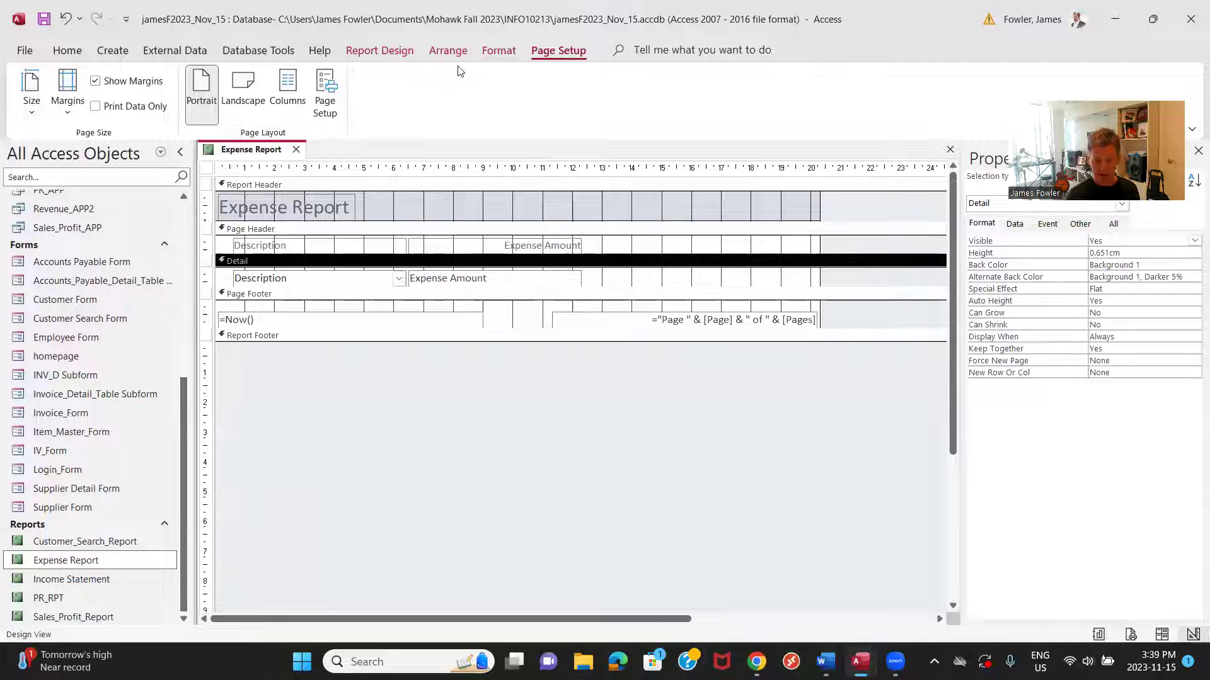
pyautogui.click(498, 50)
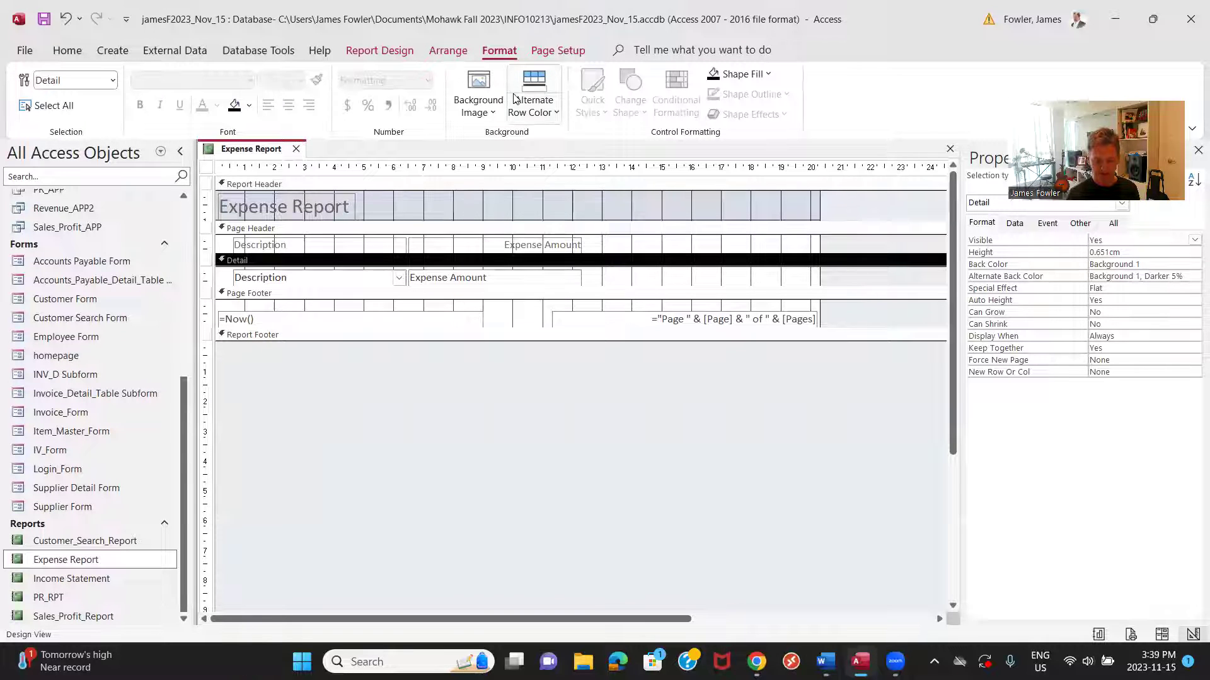
pyautogui.click(554, 113)
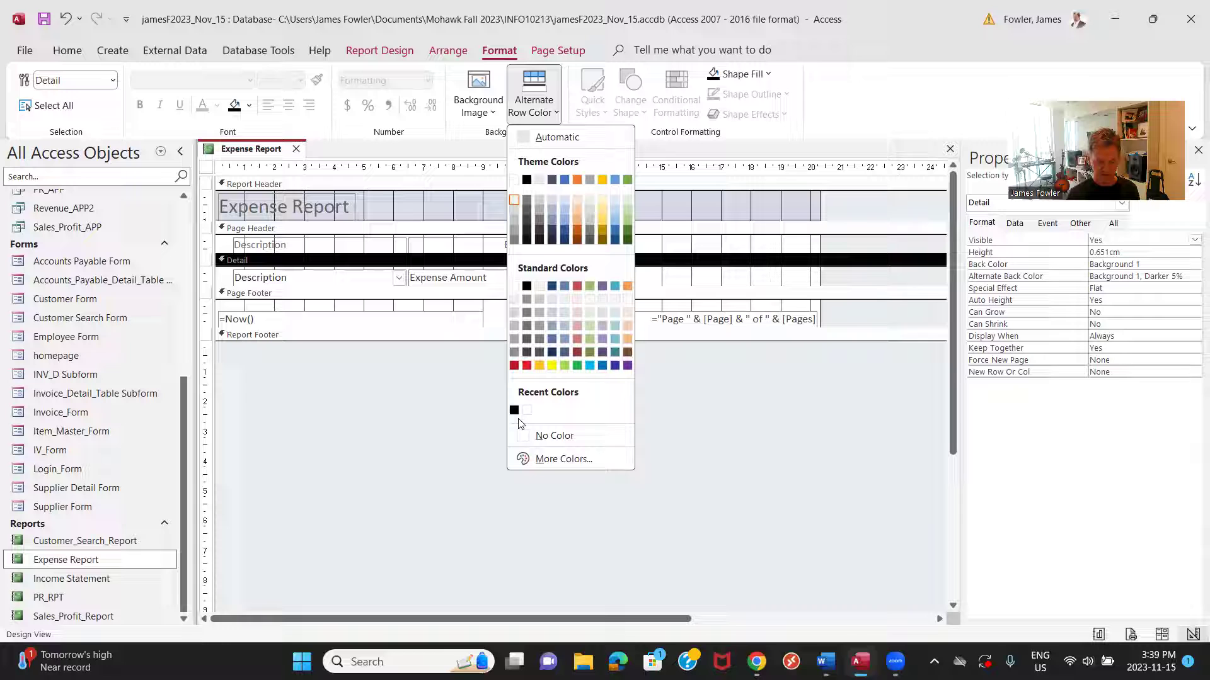
pyautogui.click(525, 439)
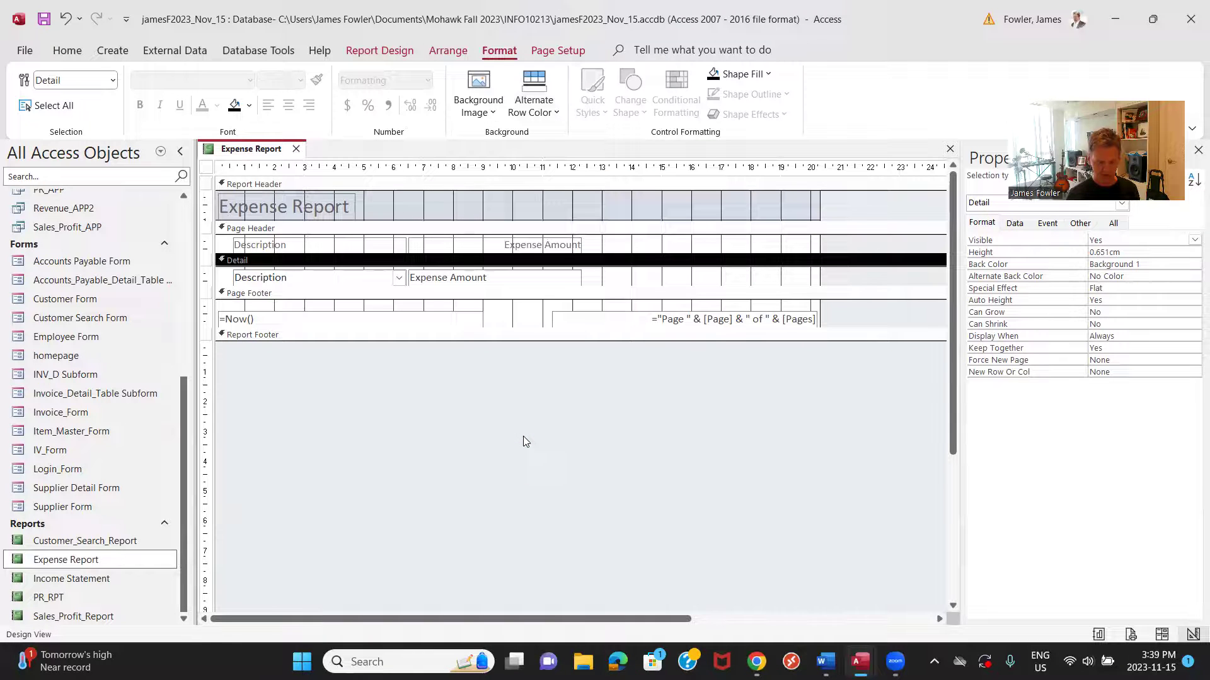
pyautogui.rightClick(264, 154)
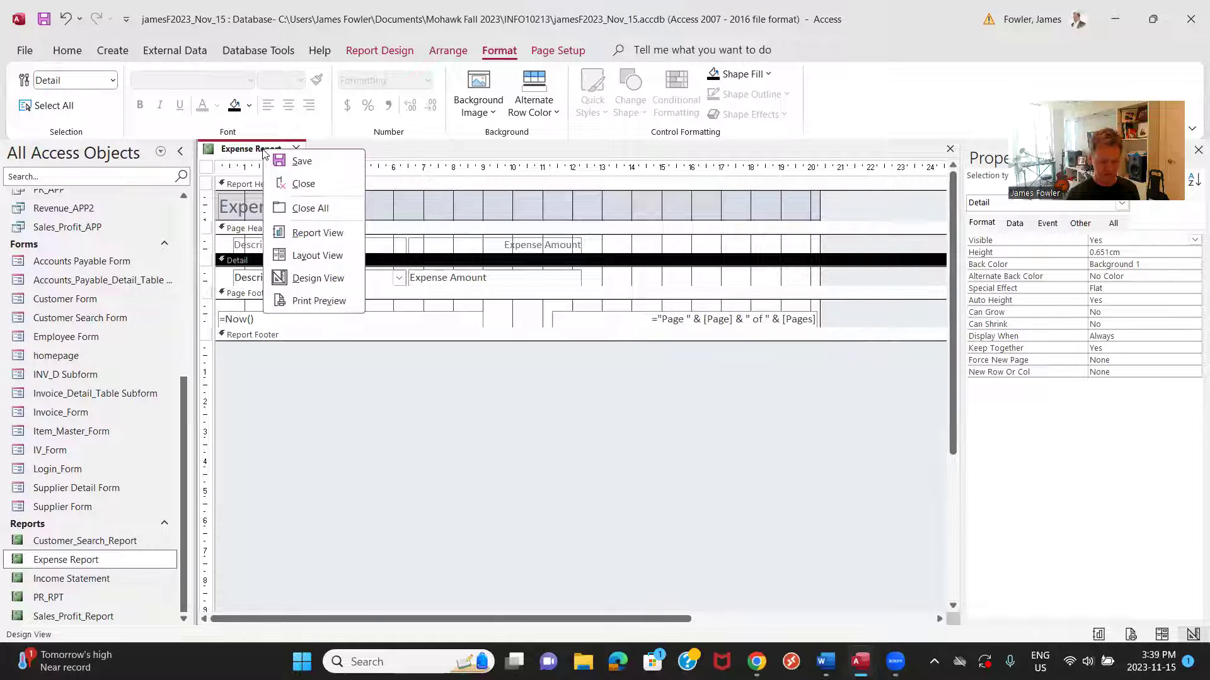
# Step: Show the unshaded Expense Report in Report View and save the changes
pyautogui.click(312, 238)
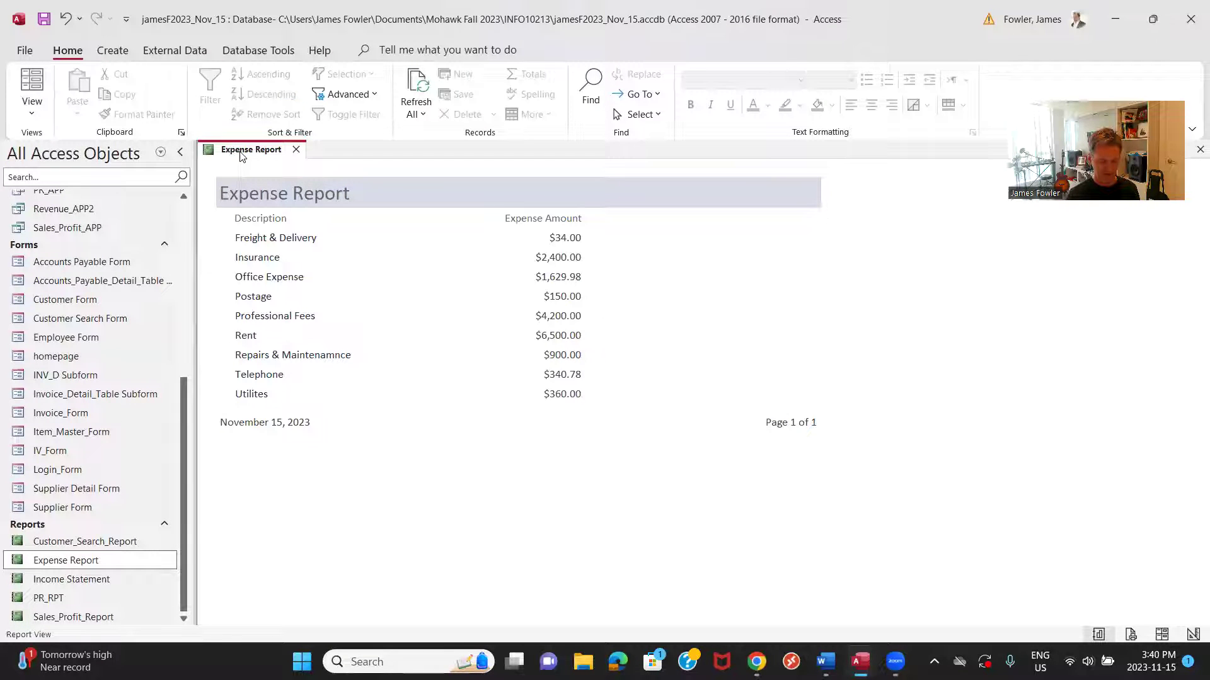
pyautogui.rightClick(241, 157)
pyautogui.click(256, 161)
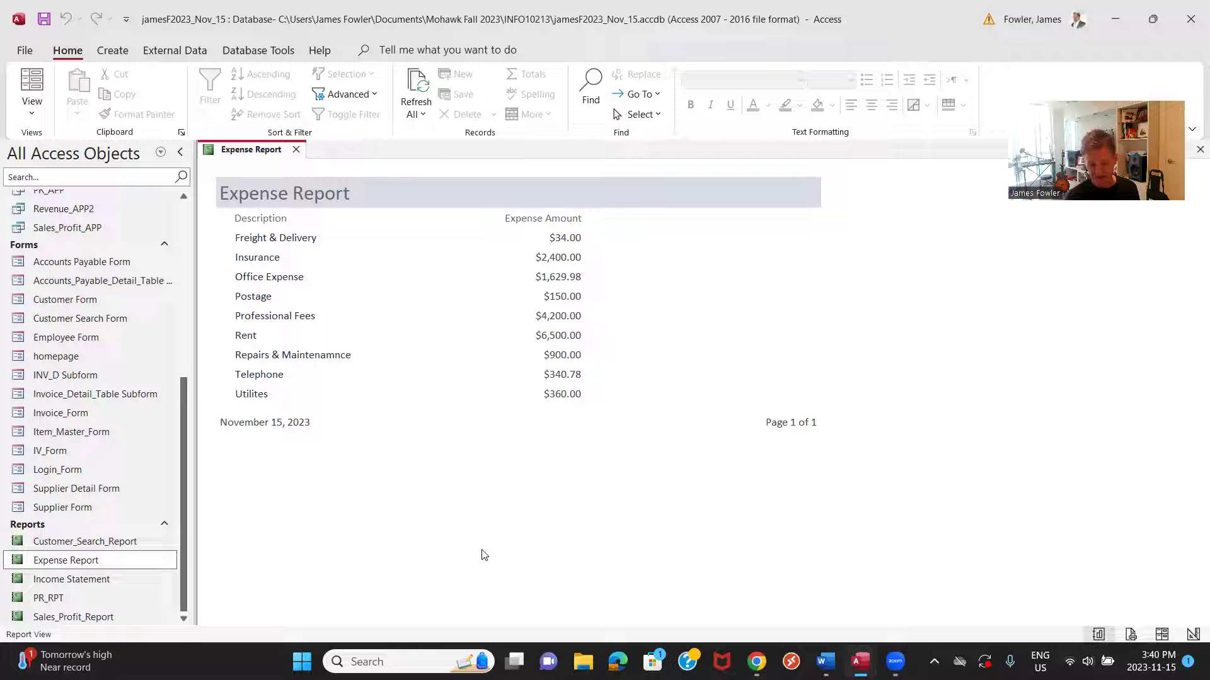
# Step: In Design View, drag the Report Footer's lower edge down to make it taller
pyautogui.rightClick(267, 152)
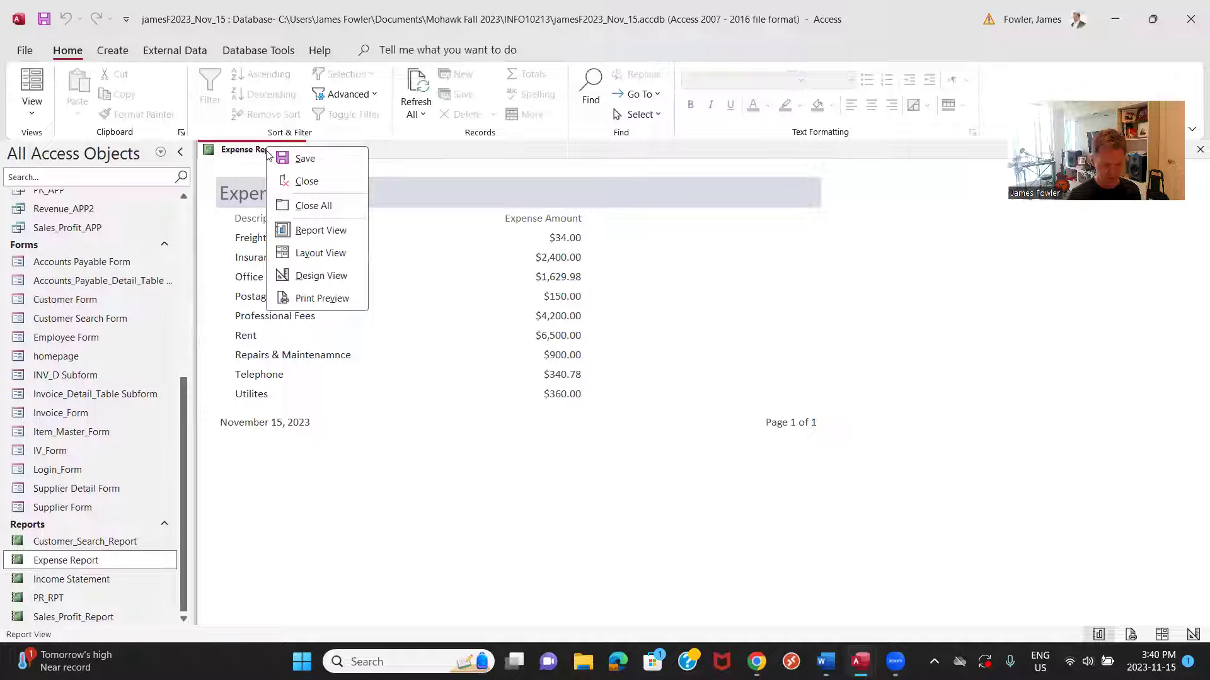
pyautogui.click(327, 275)
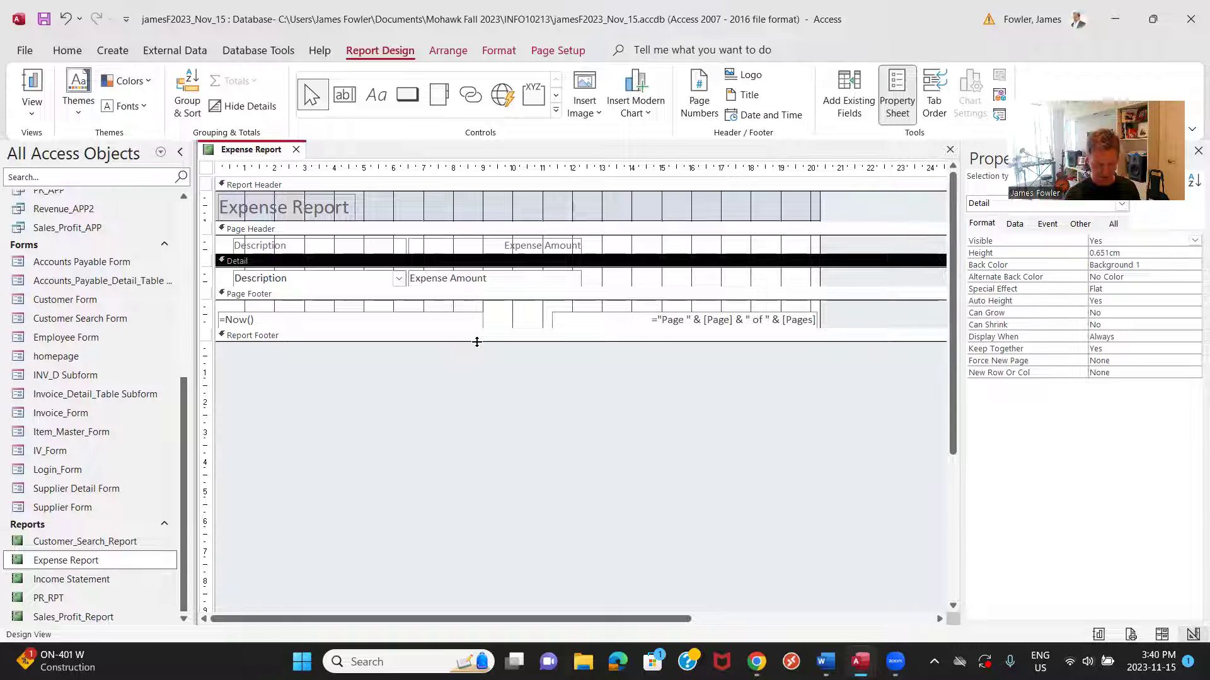
pyautogui.moveTo(477, 342); pyautogui.dragTo(483, 369)
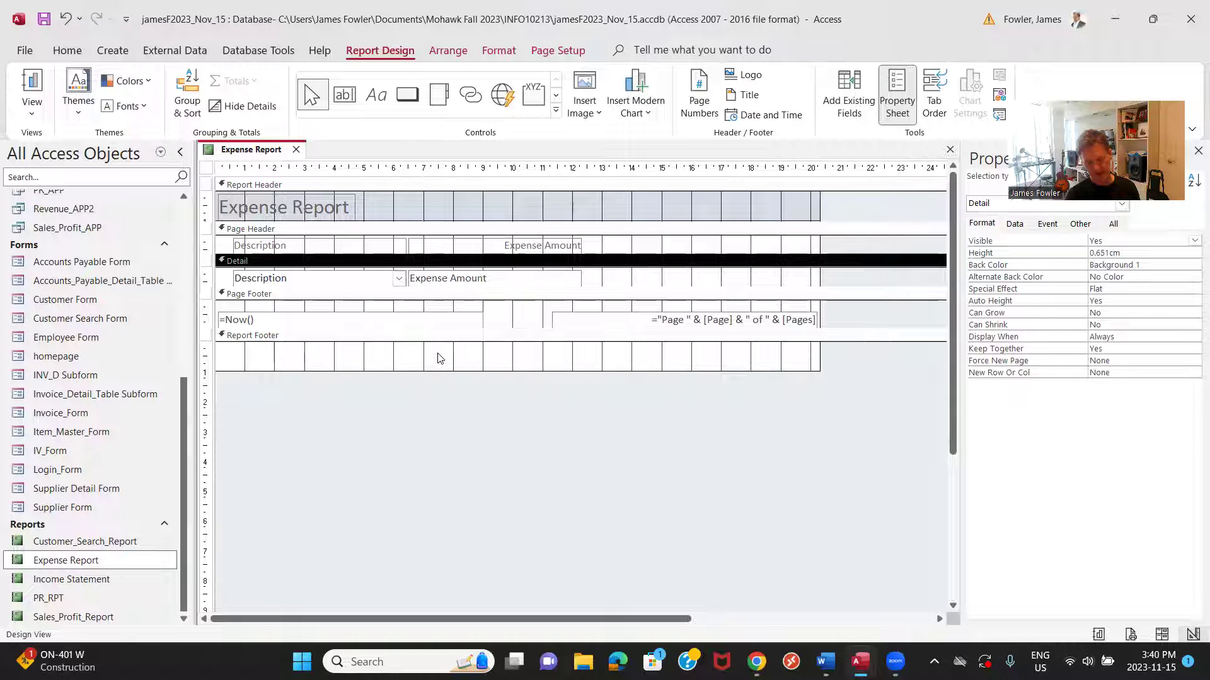
pyautogui.moveTo(442, 372); pyautogui.dragTo(443, 398)
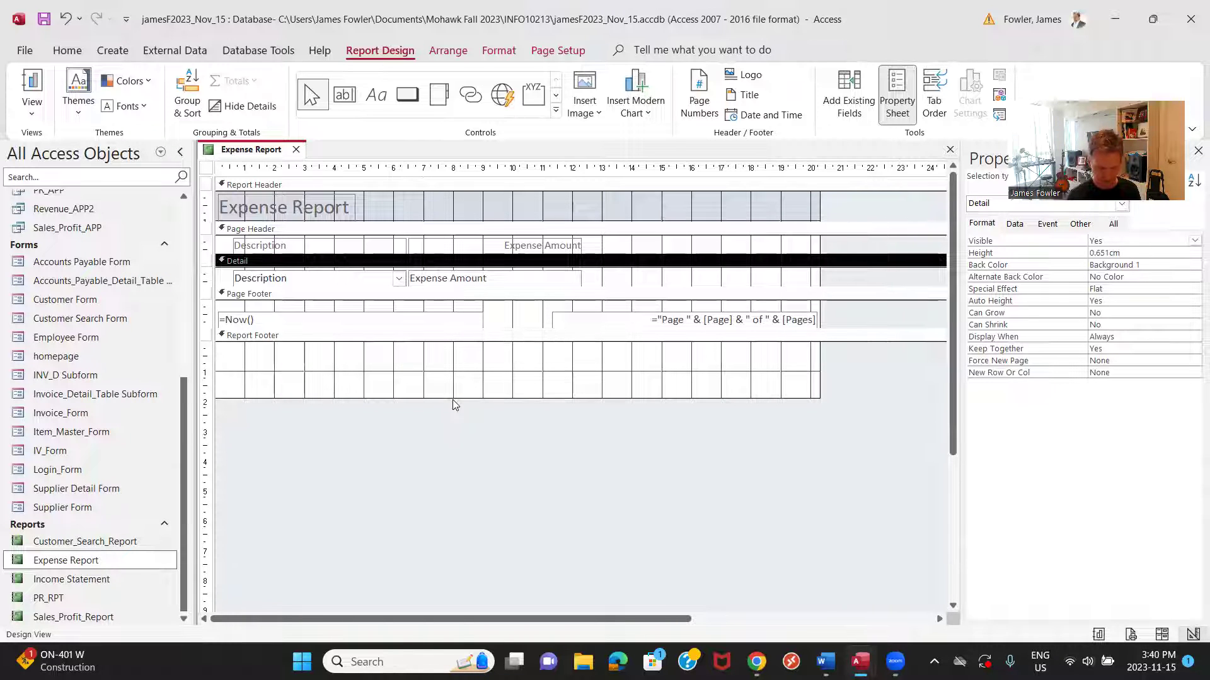
# Step: Delete the page-number and =Now() date boxes from the page footer
pyautogui.click(618, 320)
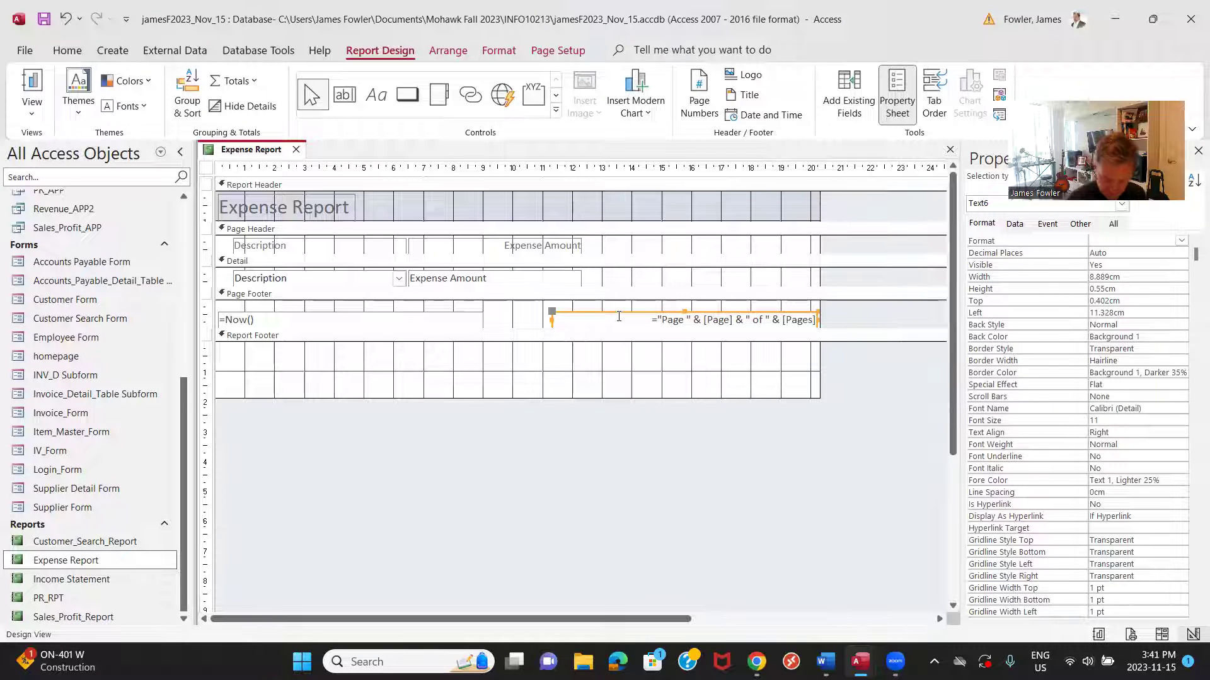
pyautogui.press('Delete')
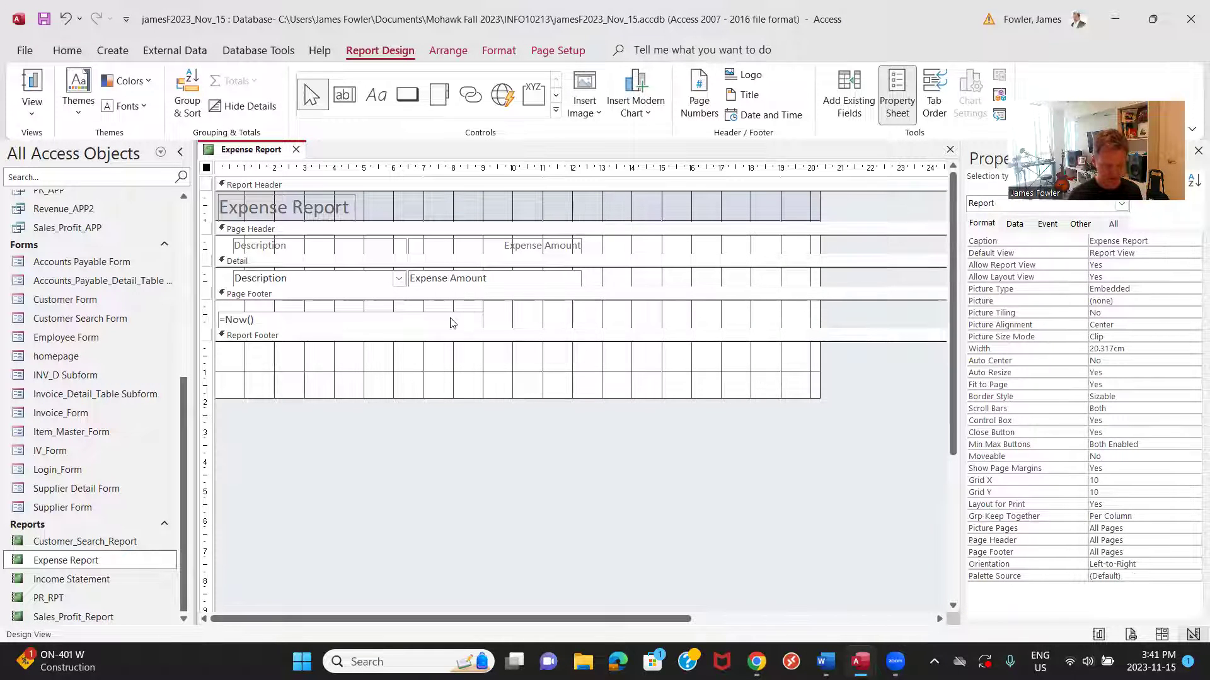
pyautogui.click(451, 320)
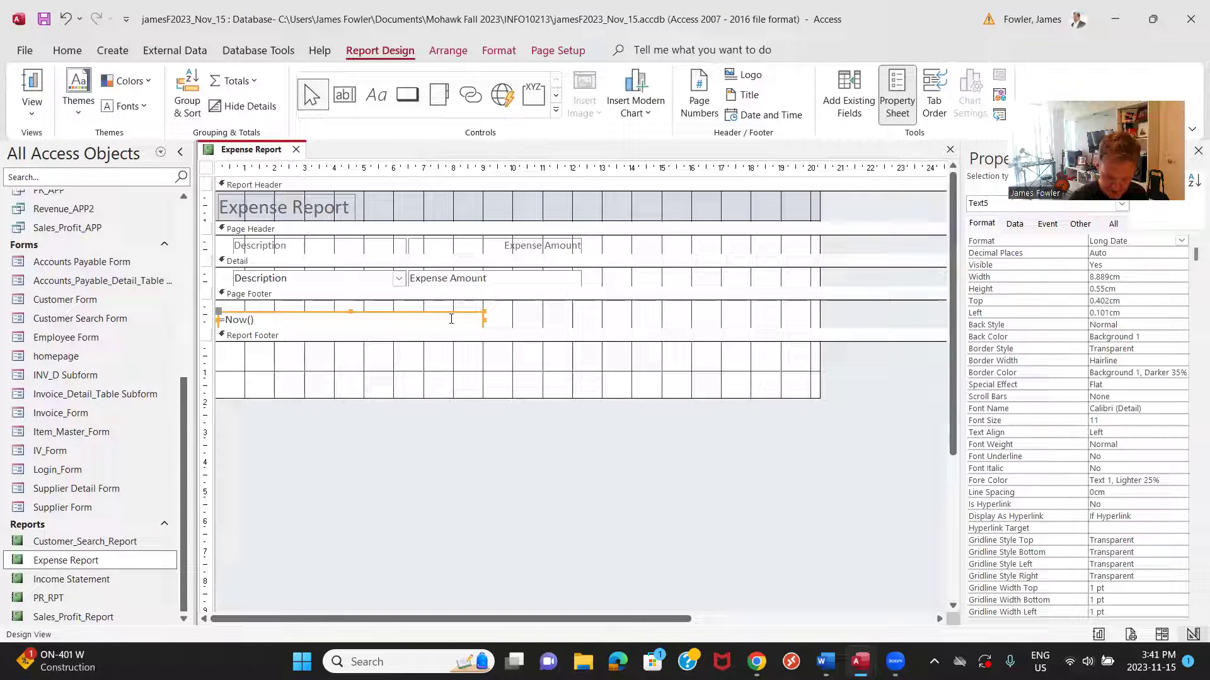
pyautogui.press('Delete')
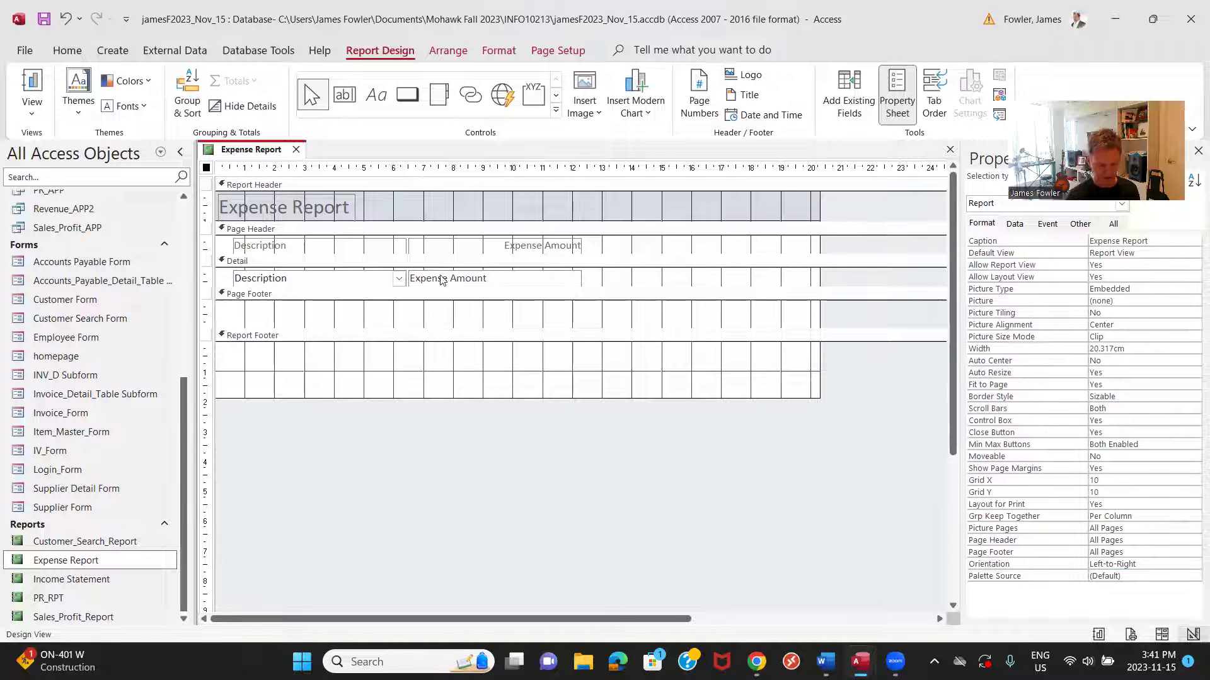
# Step: Add a =Sum([Expense Amount]) total and move it down to 0.508cm in the Report Footer
pyautogui.click(508, 280)
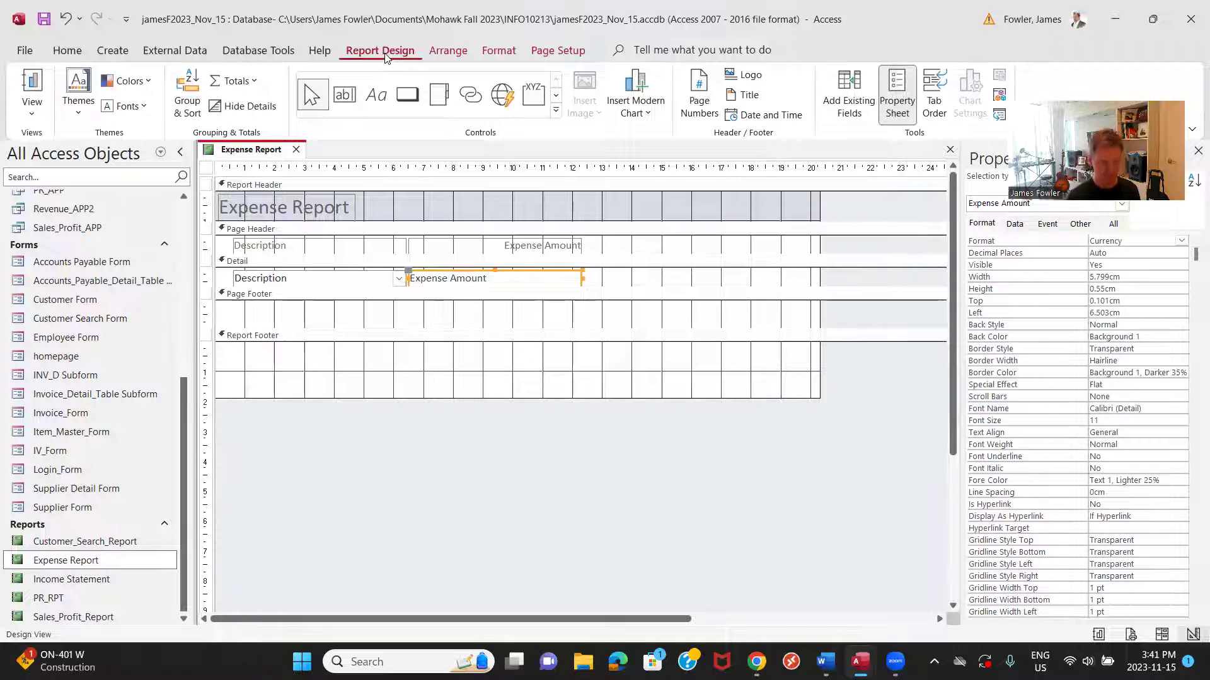
pyautogui.click(248, 85)
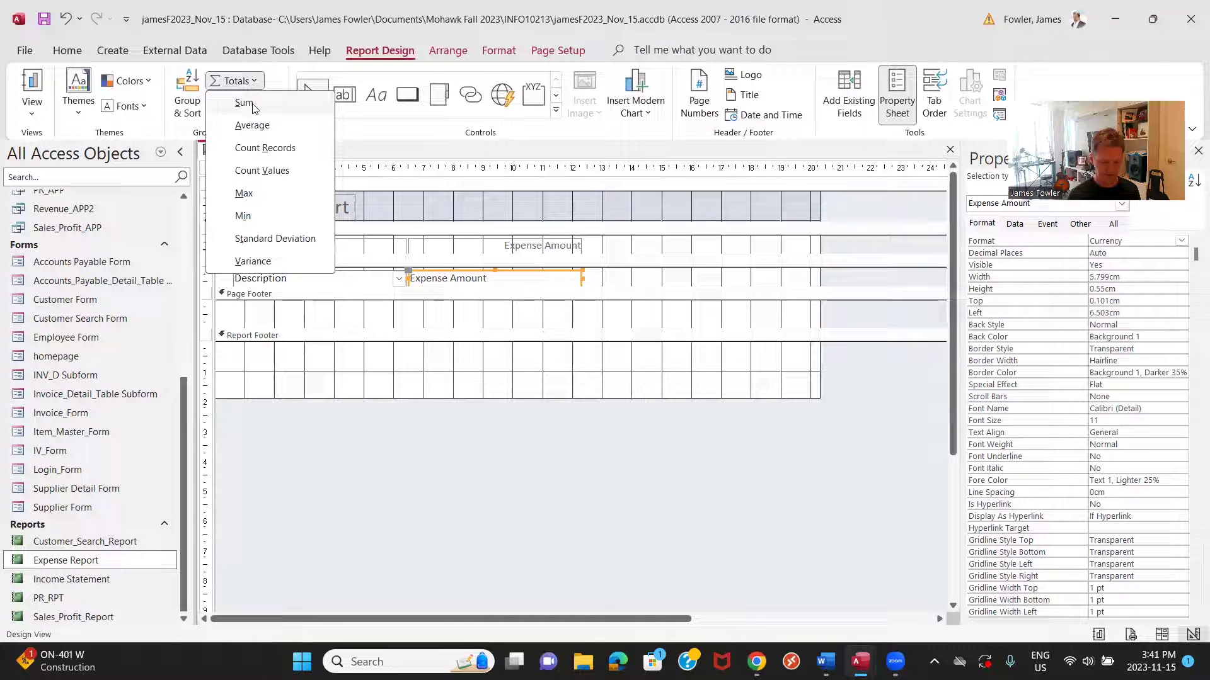
pyautogui.click(246, 102)
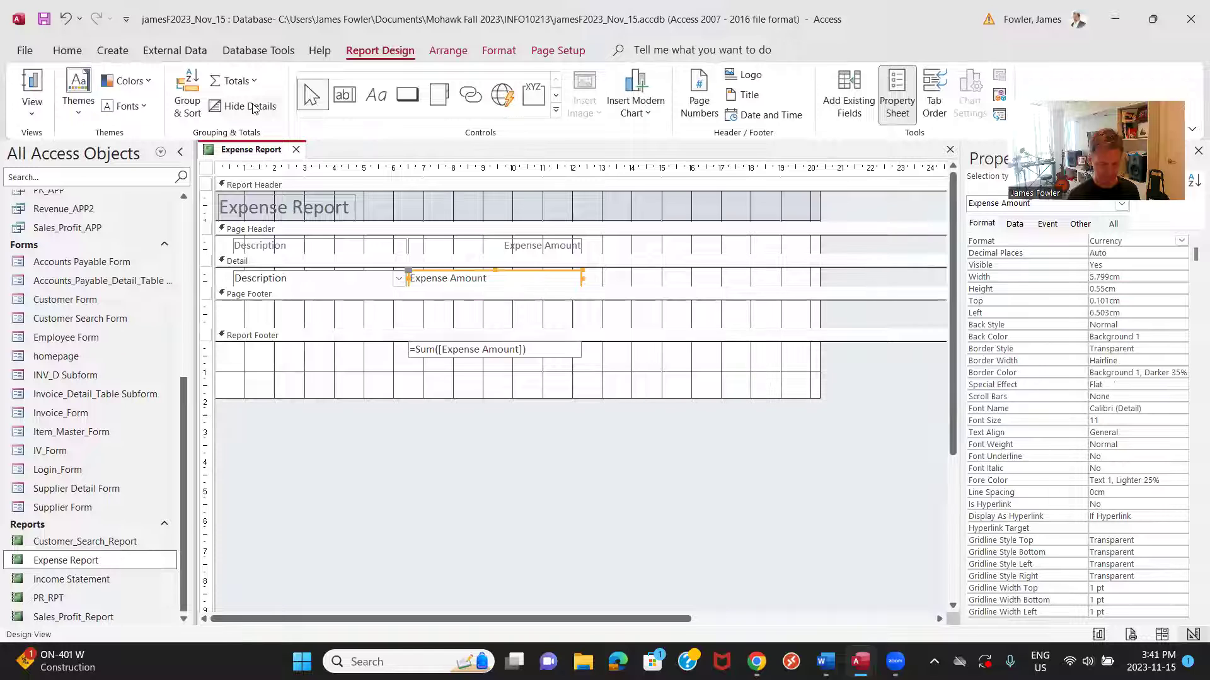
pyautogui.click(559, 354)
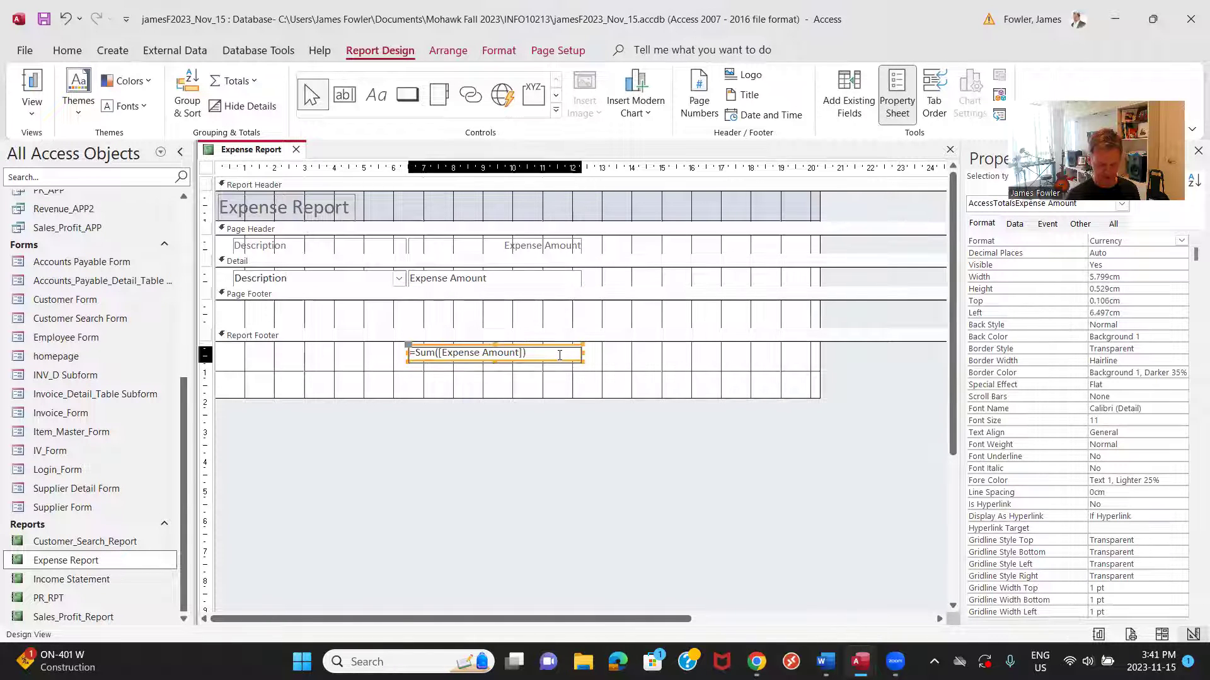
pyautogui.moveTo(560, 355); pyautogui.dragTo(560, 357)
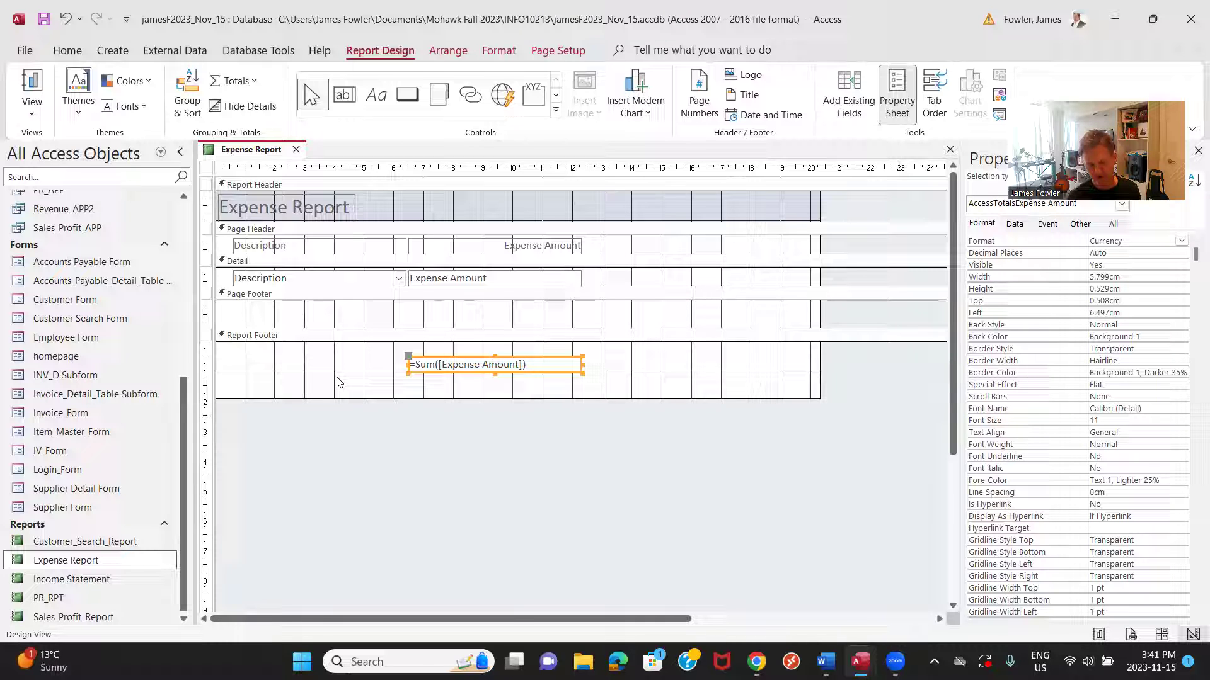
# Step: Glance at the Income Statement window, then return to the Expense Report Design View
pyautogui.moveTo(860, 661)
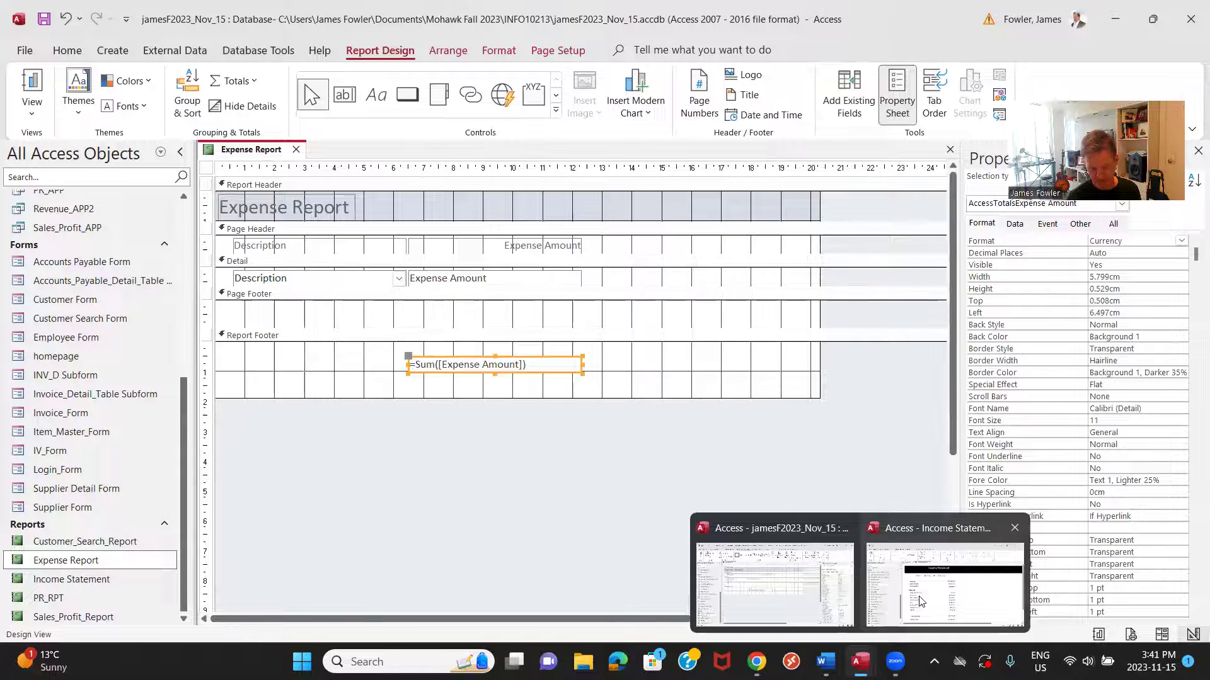
pyautogui.click(921, 598)
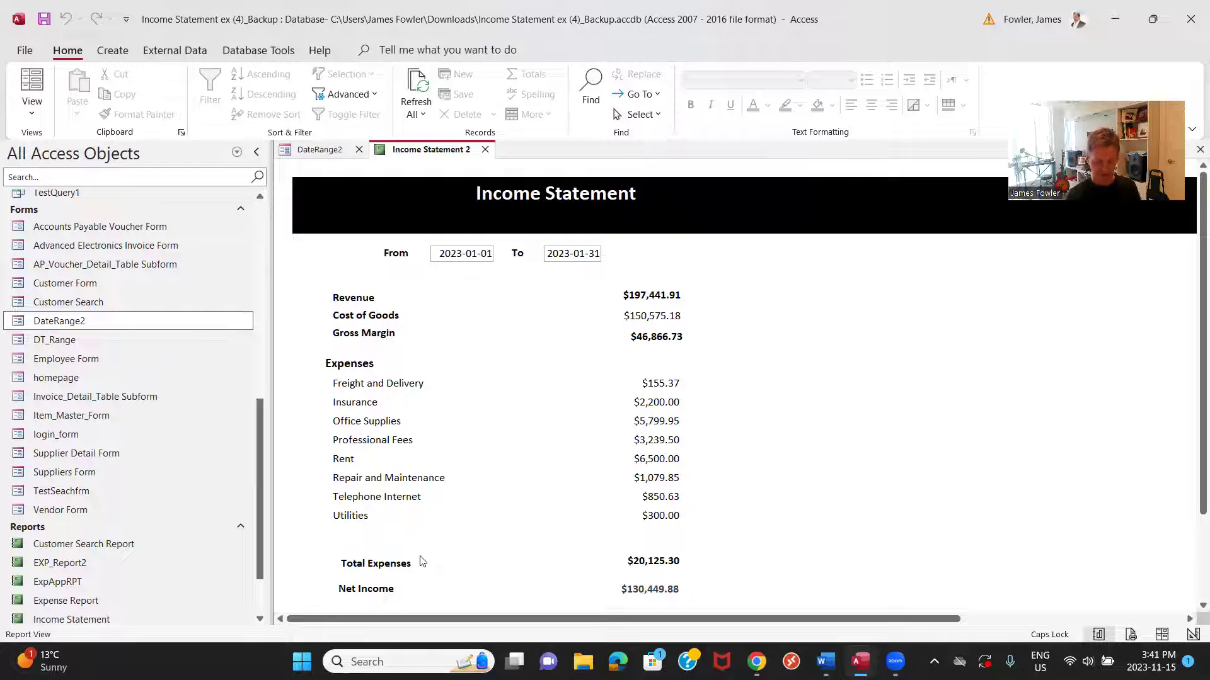
pyautogui.moveTo(860, 662)
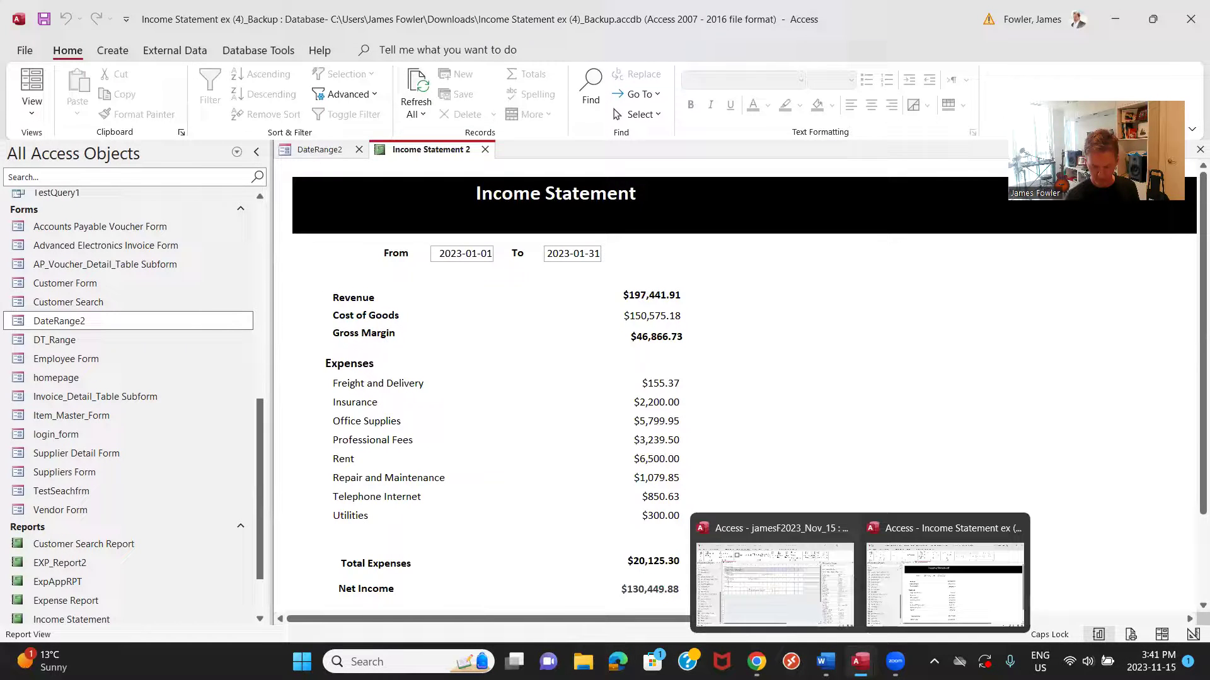
pyautogui.click(802, 611)
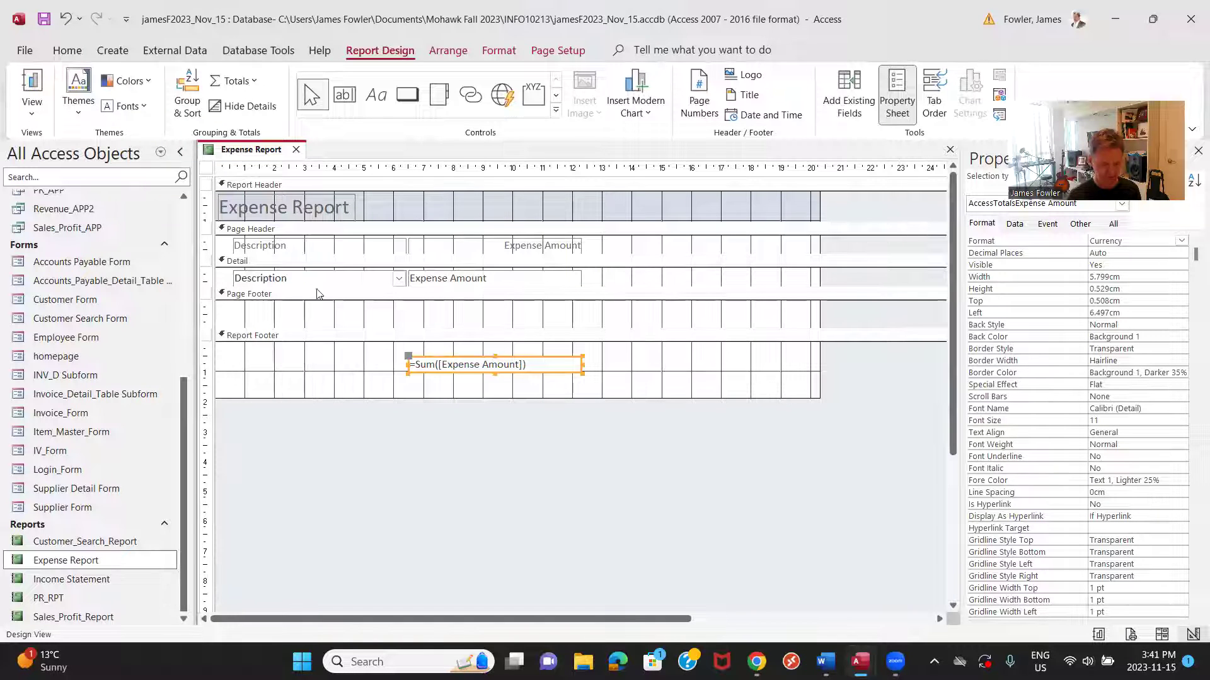
# Step: Draw a 'Total Expenses' label in the Report Footer, left of the Sum total box
pyautogui.click(302, 382)
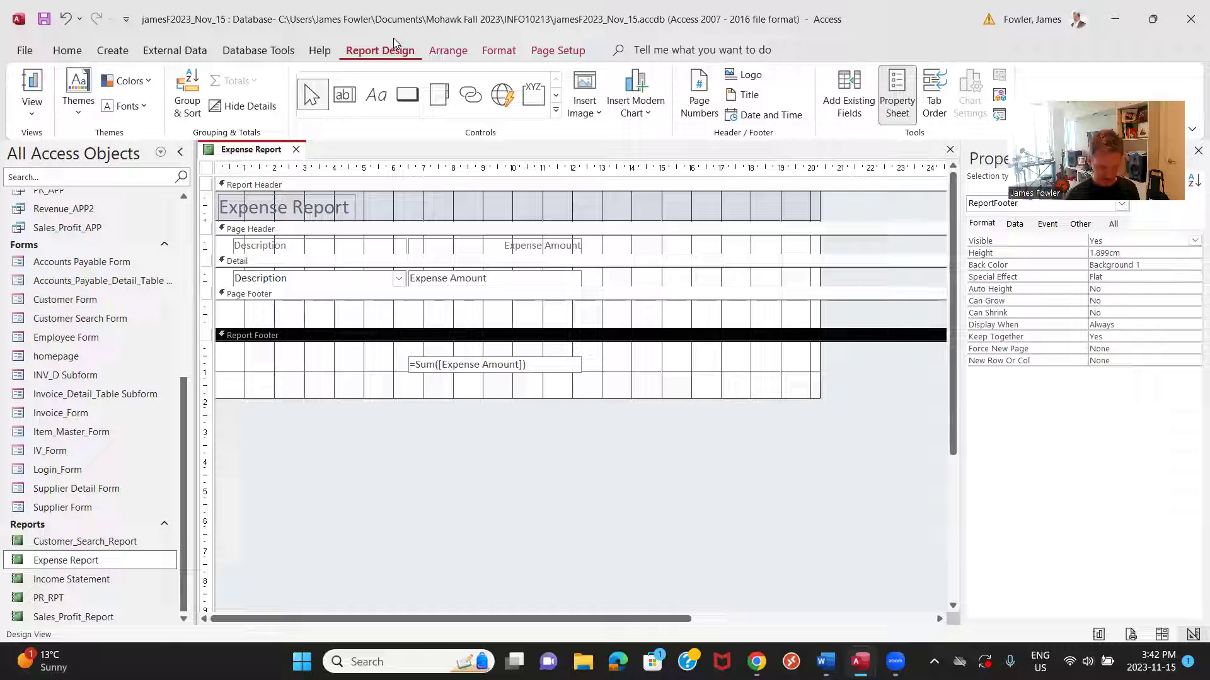
pyautogui.click(381, 104)
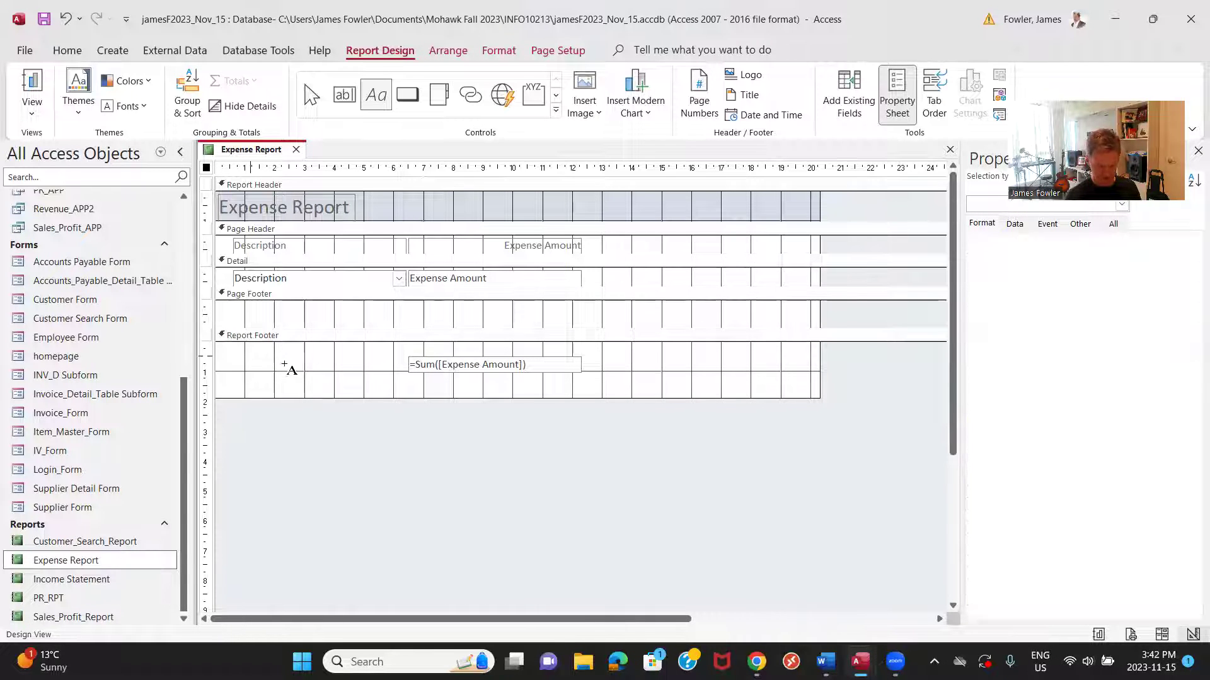
pyautogui.moveTo(250, 357); pyautogui.dragTo(342, 374)
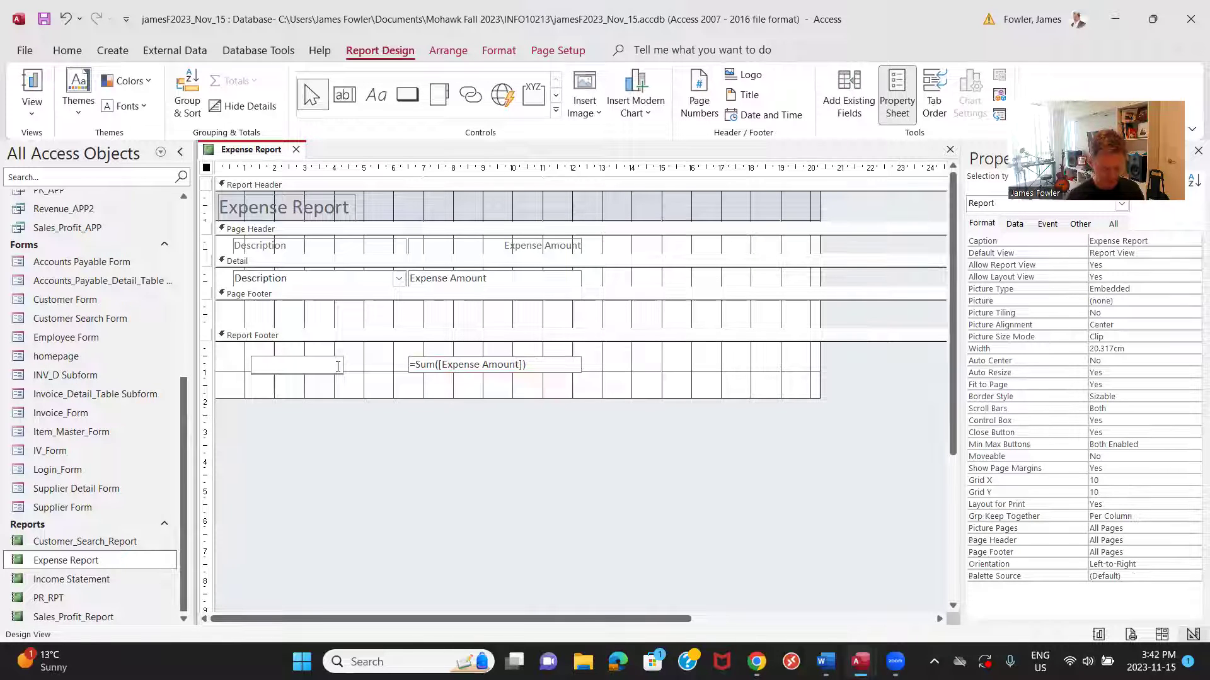
pyautogui.write('Tota')
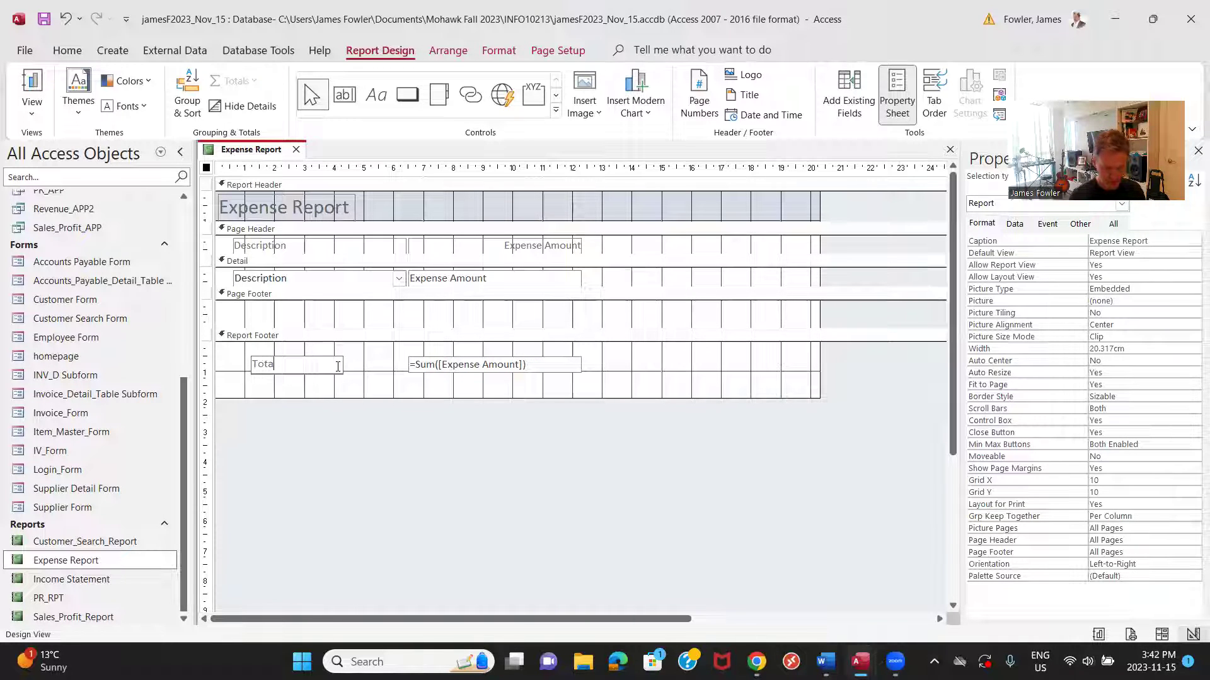
pyautogui.write('l Ex')
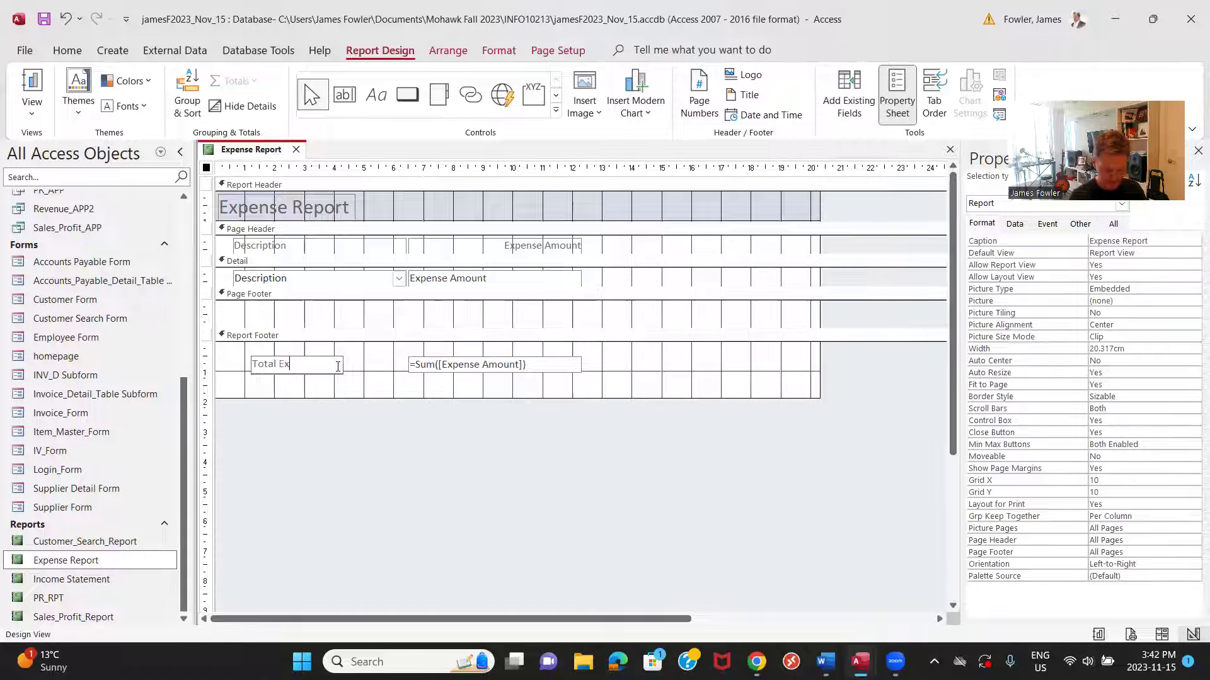
pyautogui.write('penses')
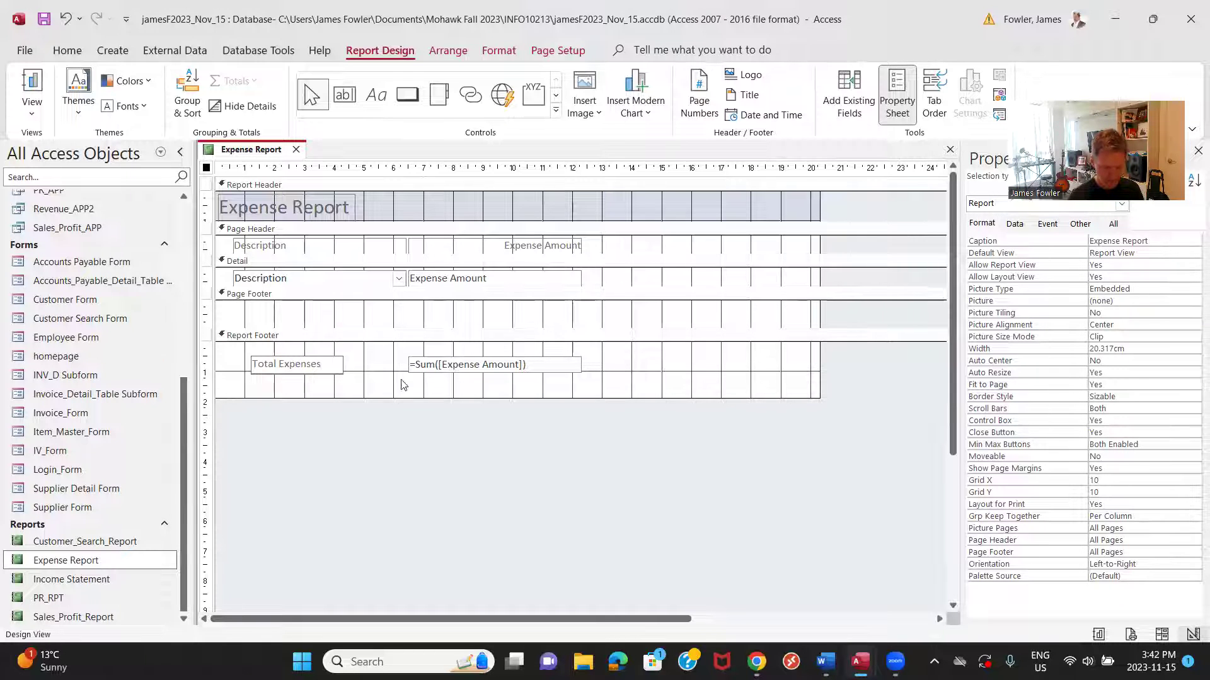
pyautogui.click(400, 383)
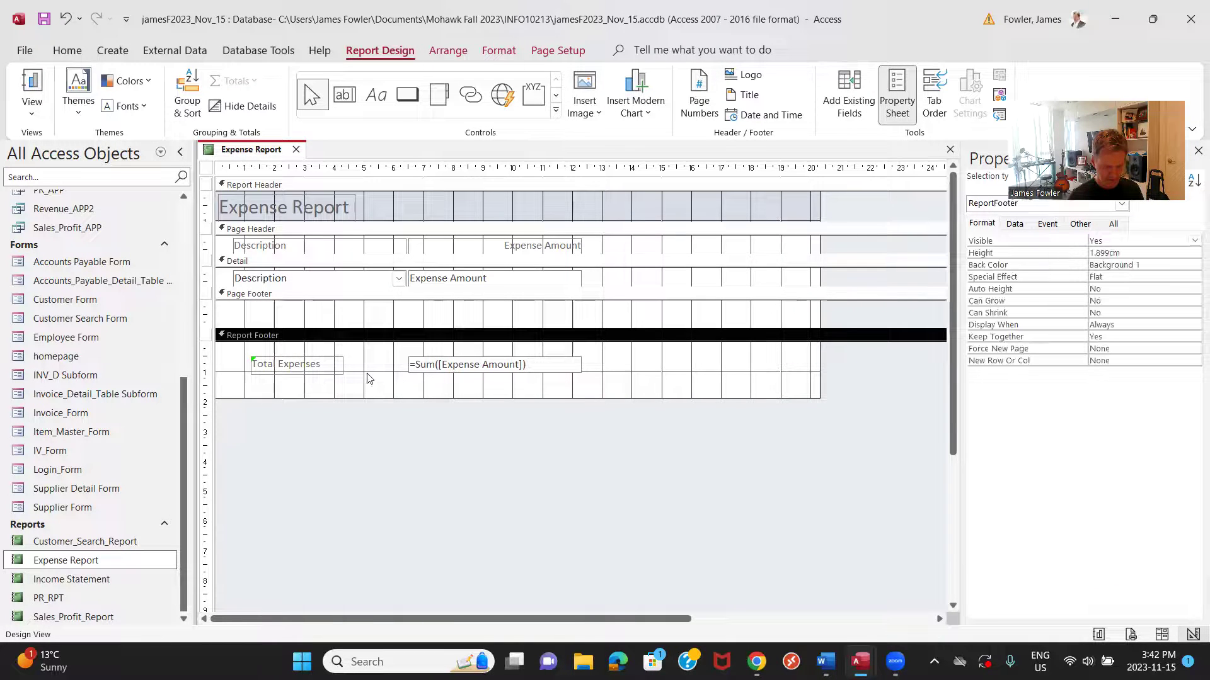
pyautogui.click(342, 369)
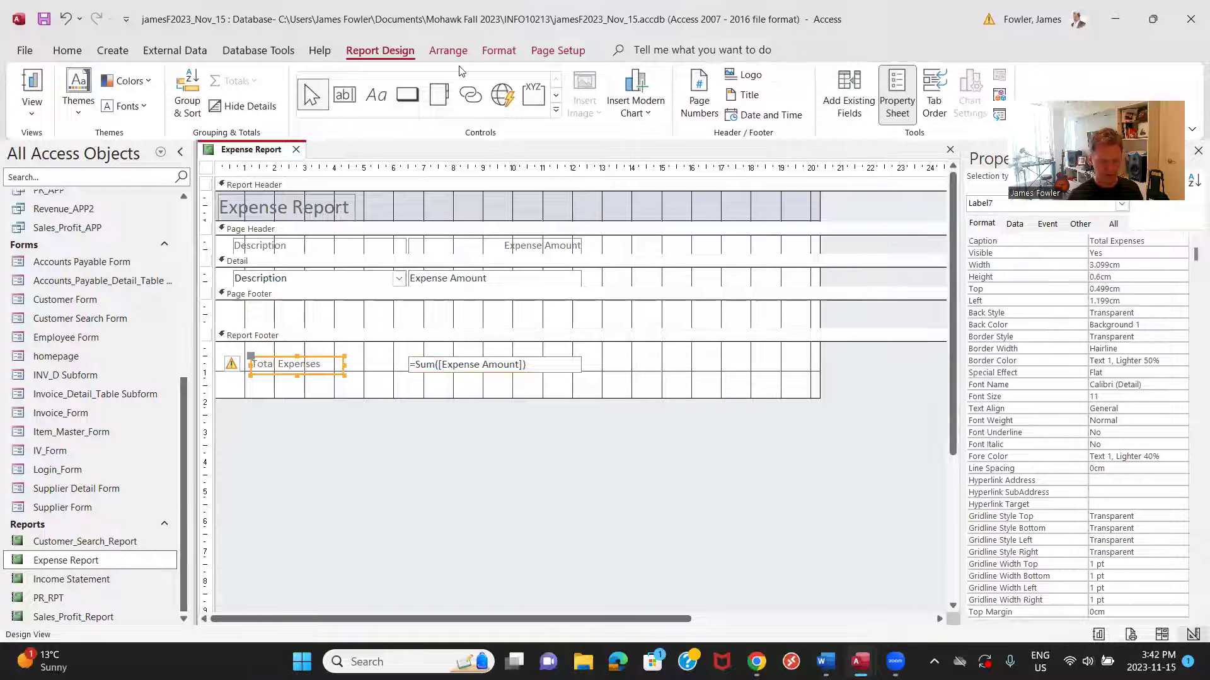
# Step: Set black (Text 1) font colour on the Total Expenses label and the =Sum([Expense Amount]) box
pyautogui.click(499, 50)
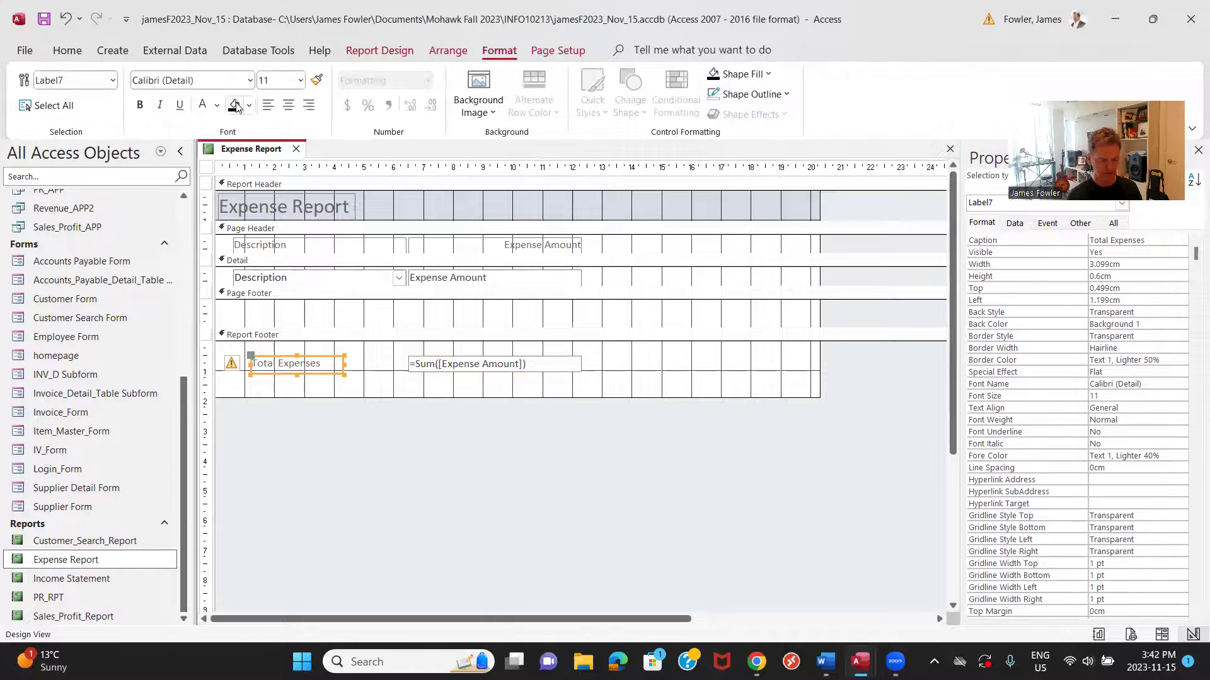
pyautogui.click(216, 106)
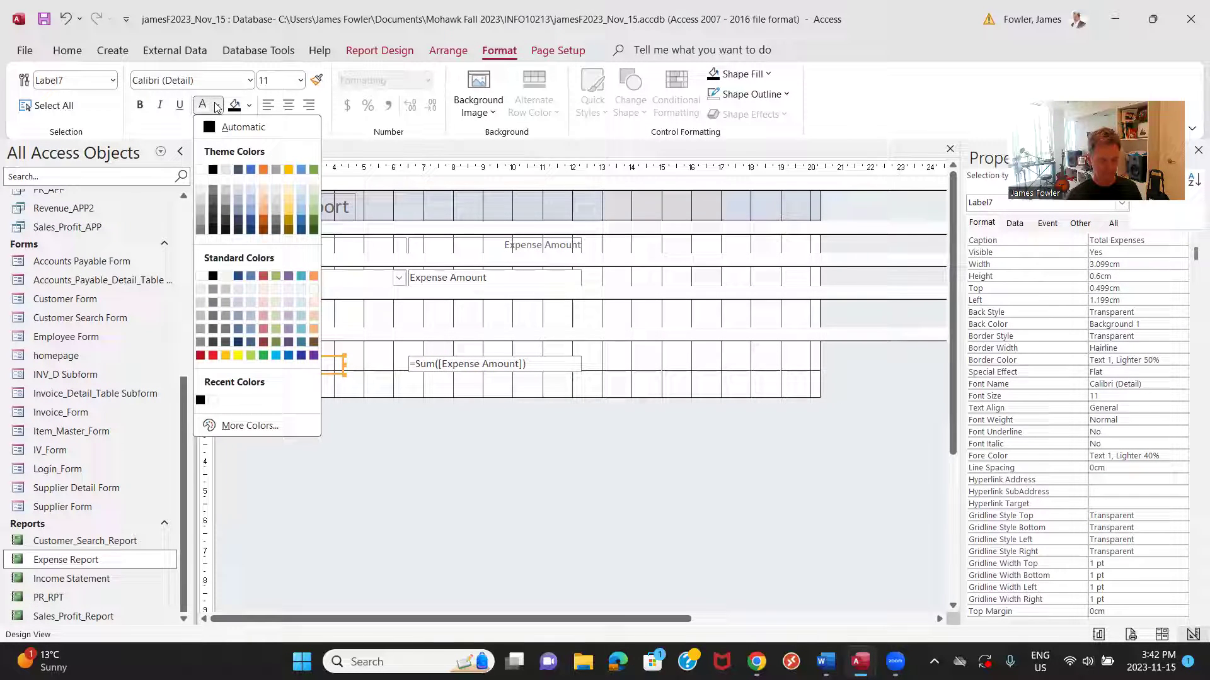
pyautogui.click(213, 170)
pyautogui.click(557, 370)
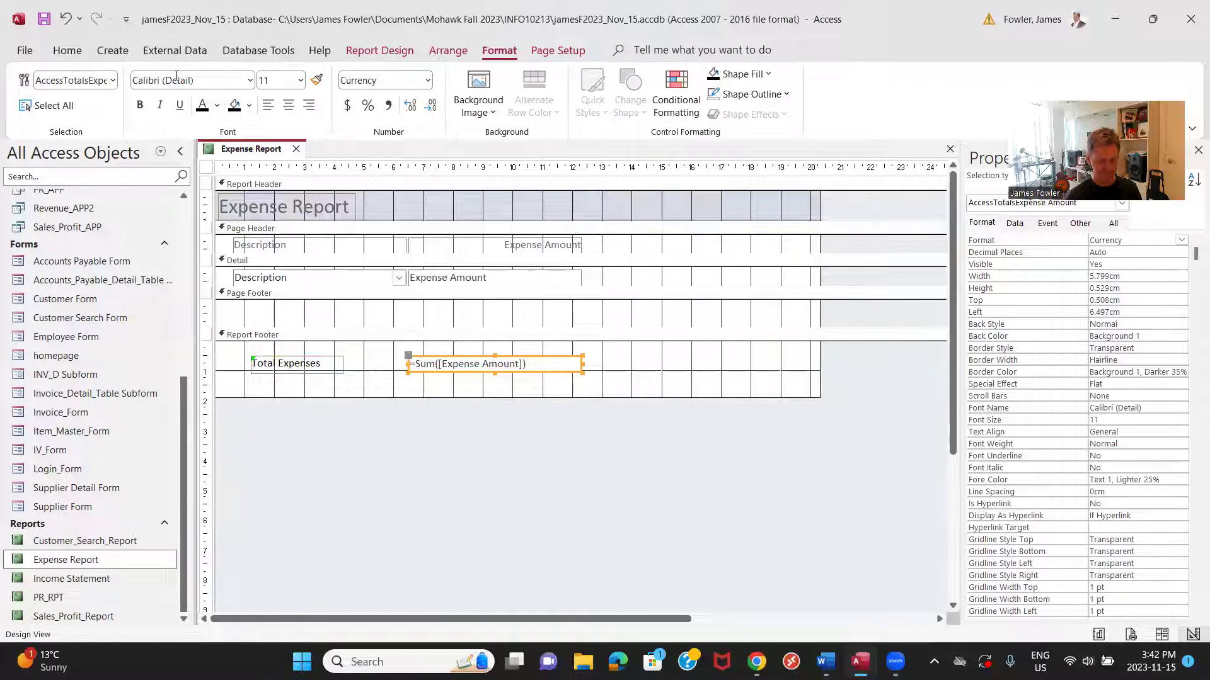
pyautogui.click(217, 105)
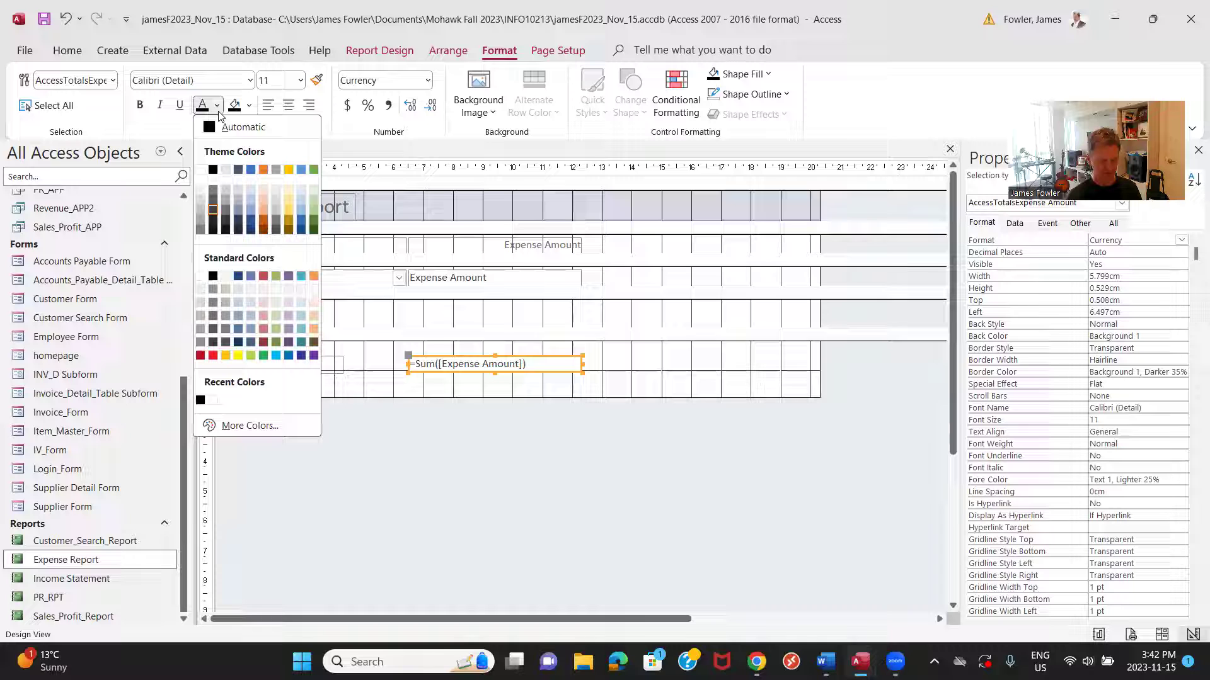
pyautogui.click(213, 170)
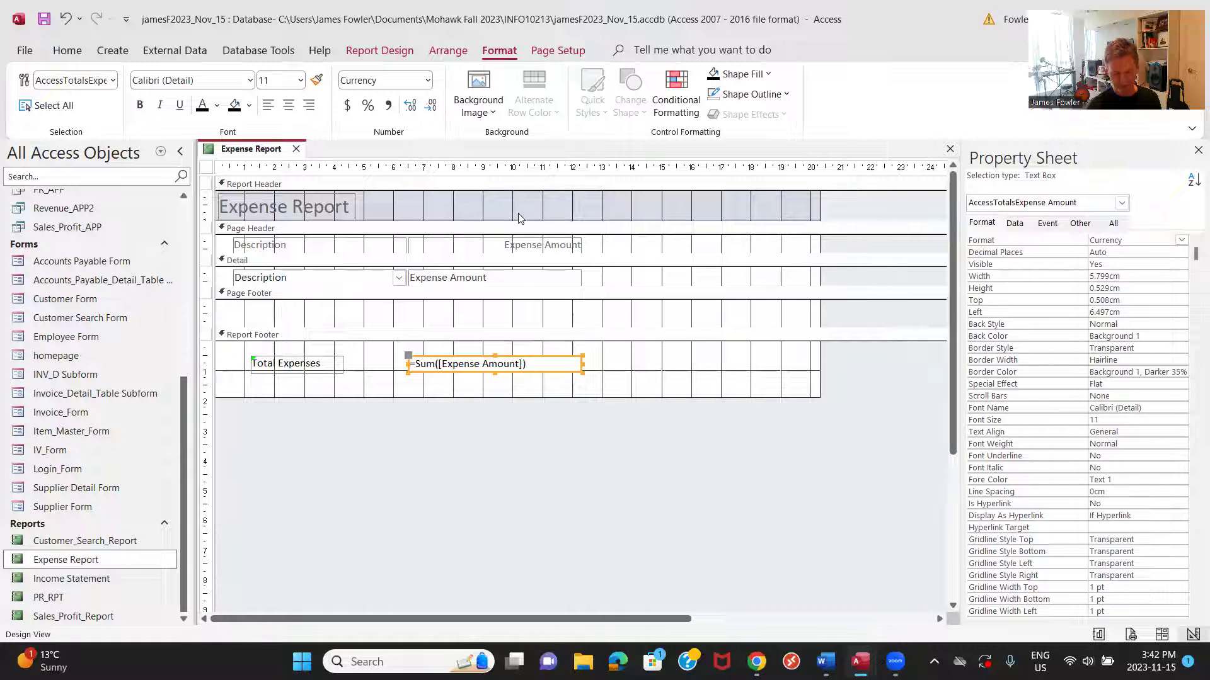
pyautogui.moveTo(861, 659)
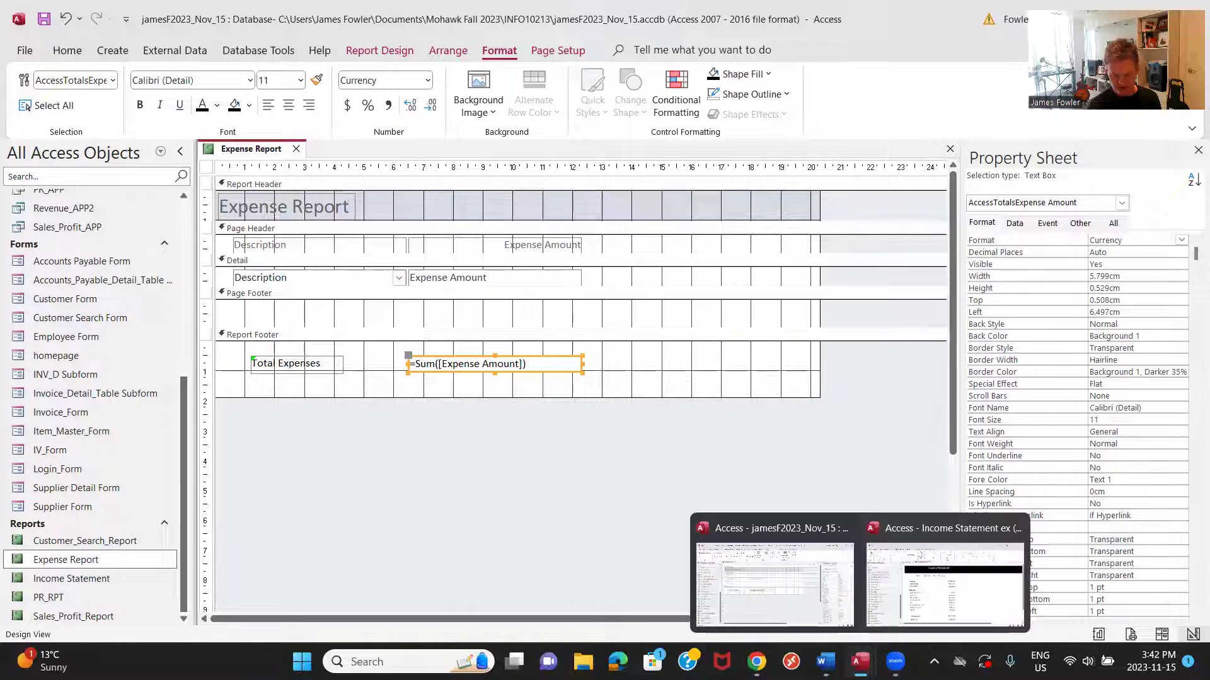
pyautogui.click(994, 571)
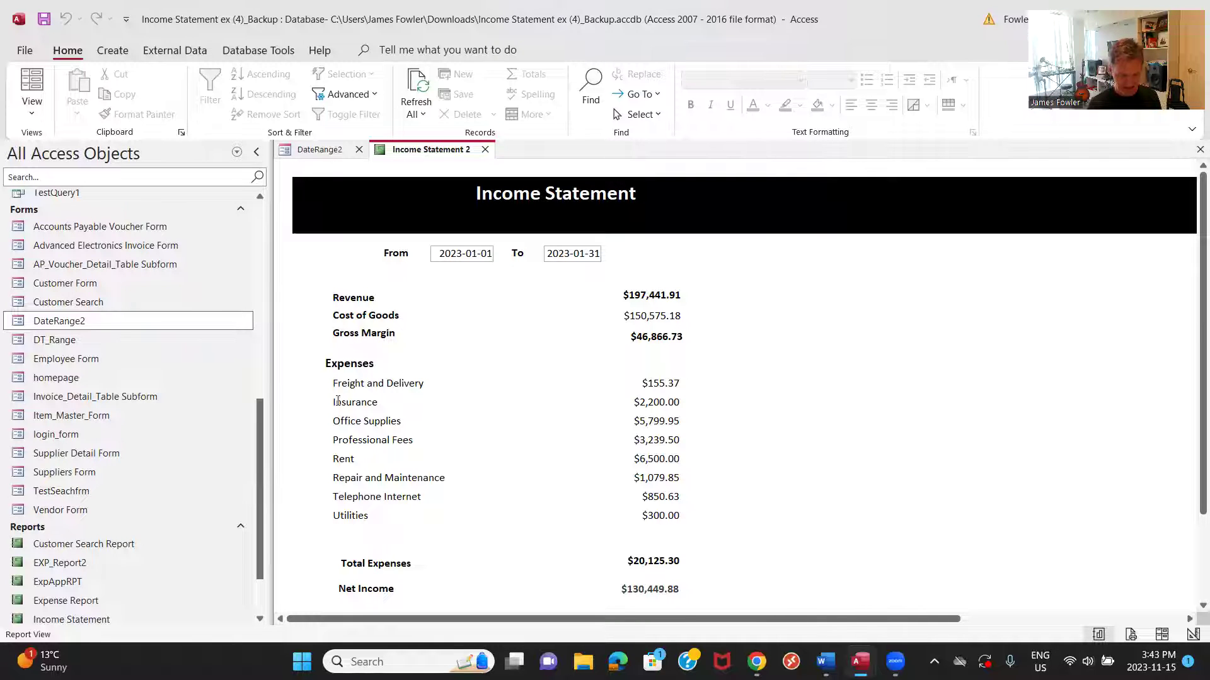
pyautogui.moveTo(870, 659)
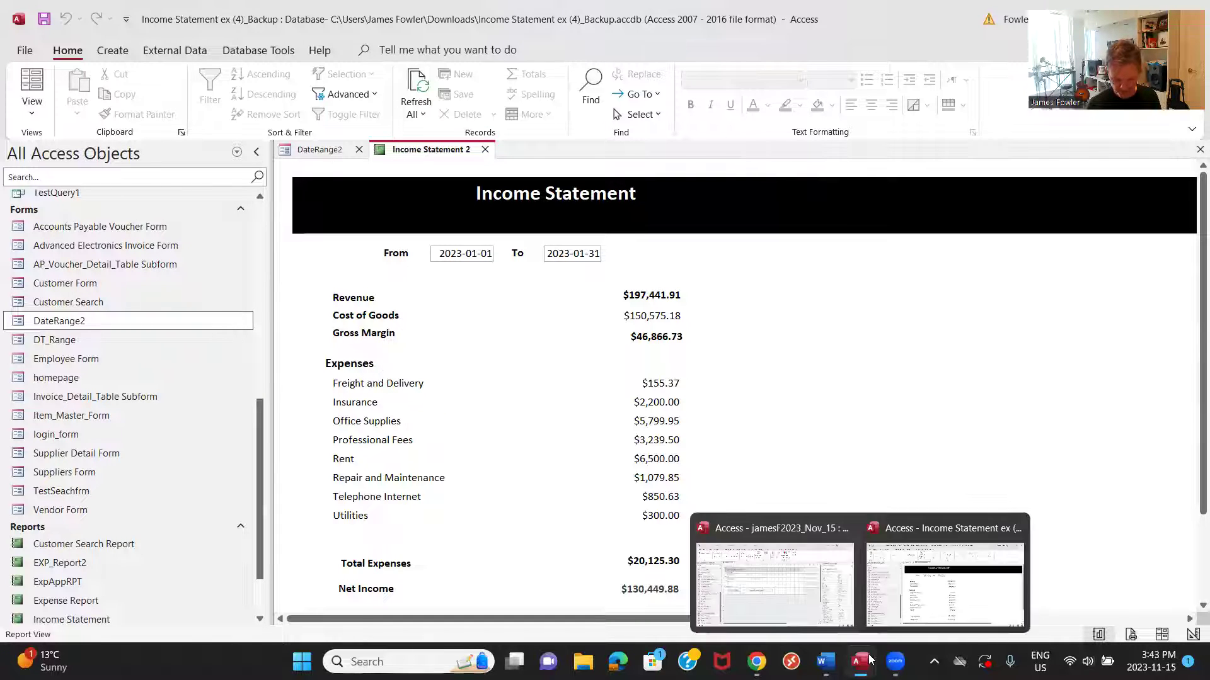
# Step: Shorten the report title to 'Expense' and set its font size to 14
pyautogui.click(788, 608)
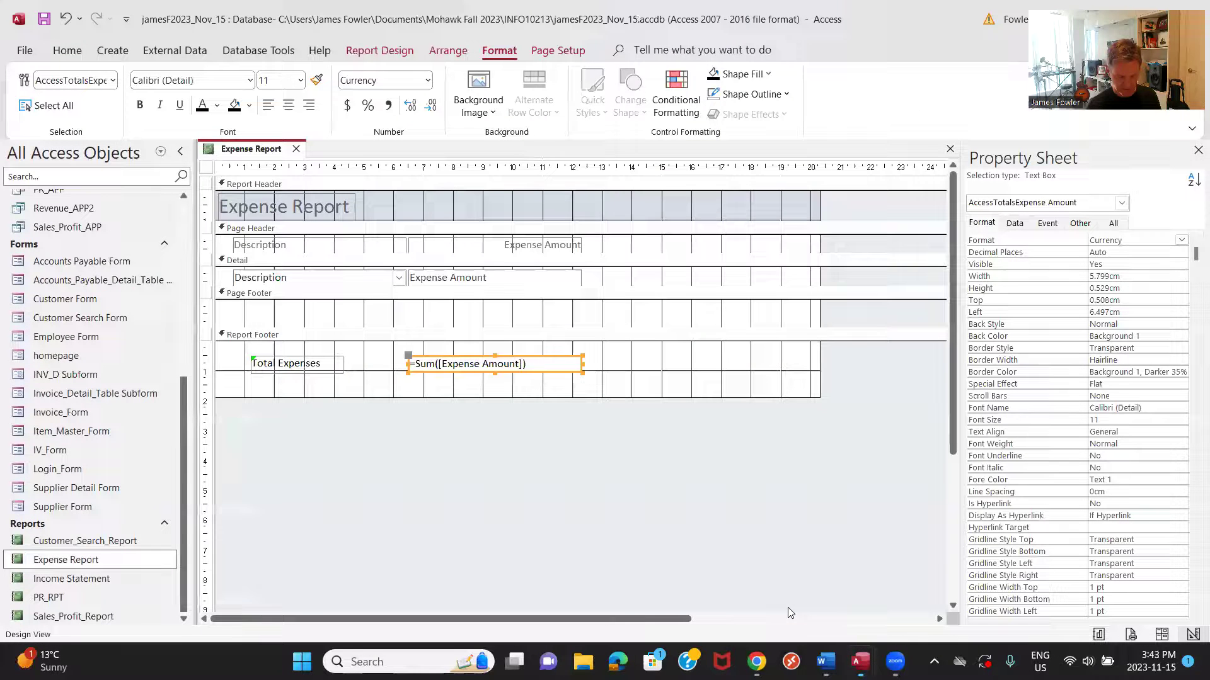
pyautogui.click(353, 207)
pyautogui.click(349, 208)
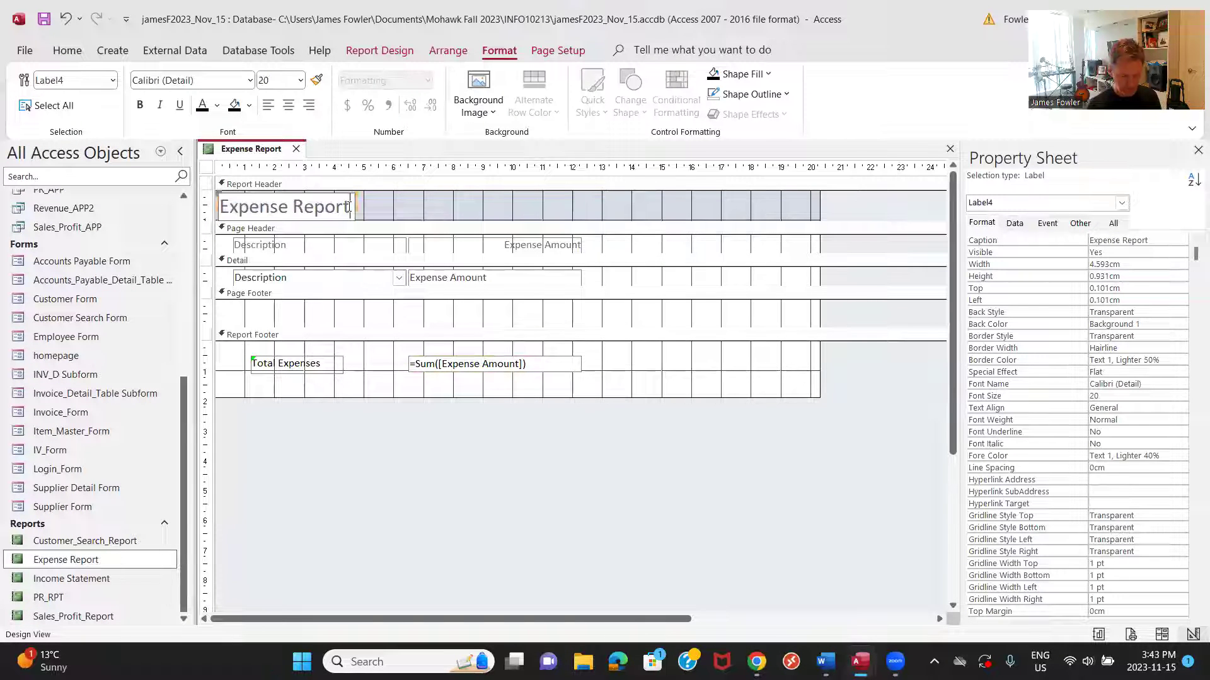
pyautogui.press('BackSpace')
pyautogui.press('BackSpace')
pyautogui.press('BackSpace')
pyautogui.press('BackSpace')
pyautogui.press('BackSpace')
pyautogui.press('BackSpace')
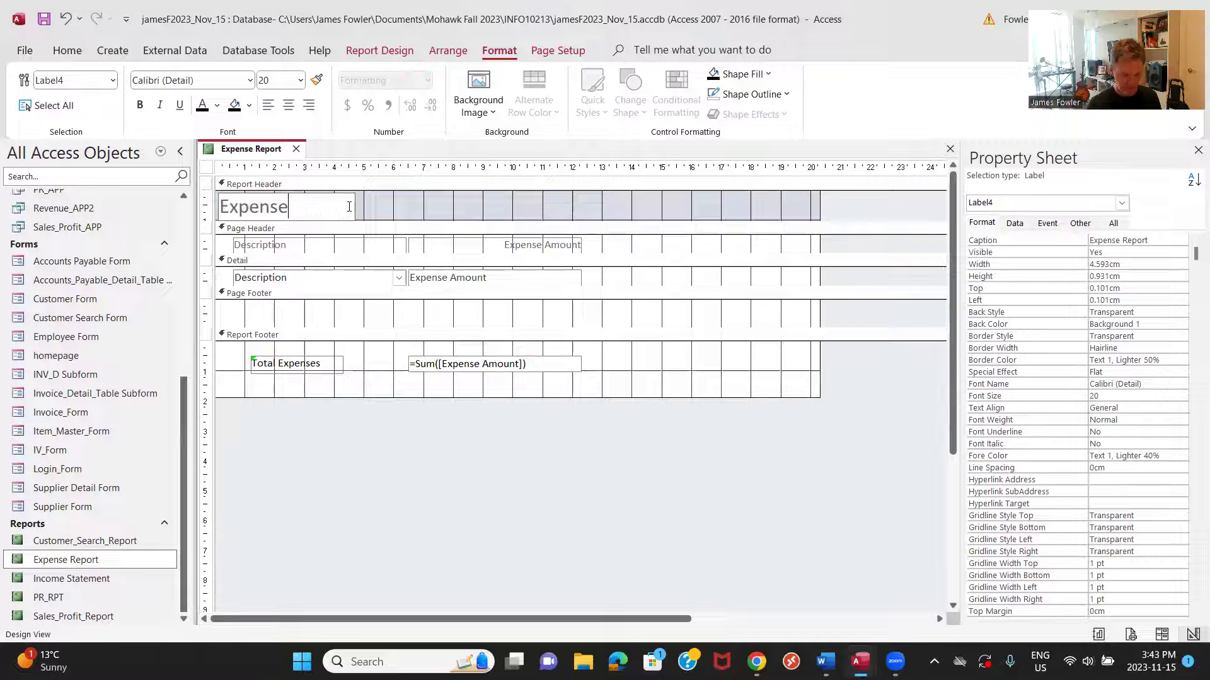
pyautogui.hotkey('shift', 'Left')
pyautogui.hotkey('shift', 'Left')
pyautogui.hotkey('shift', 'Left')
pyautogui.hotkey('shift', 'Left')
pyautogui.hotkey('shift', 'Left')
pyautogui.hotkey('shift', 'Left')
pyautogui.hotkey('shift', 'Left')
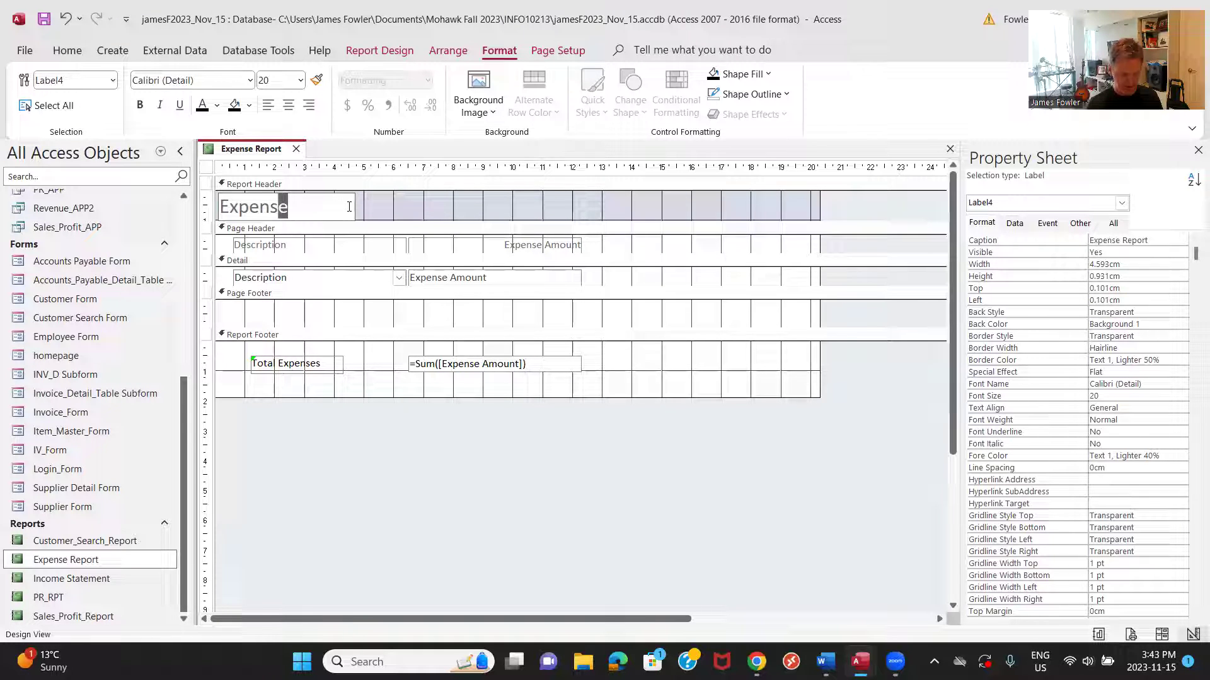
pyautogui.click(301, 81)
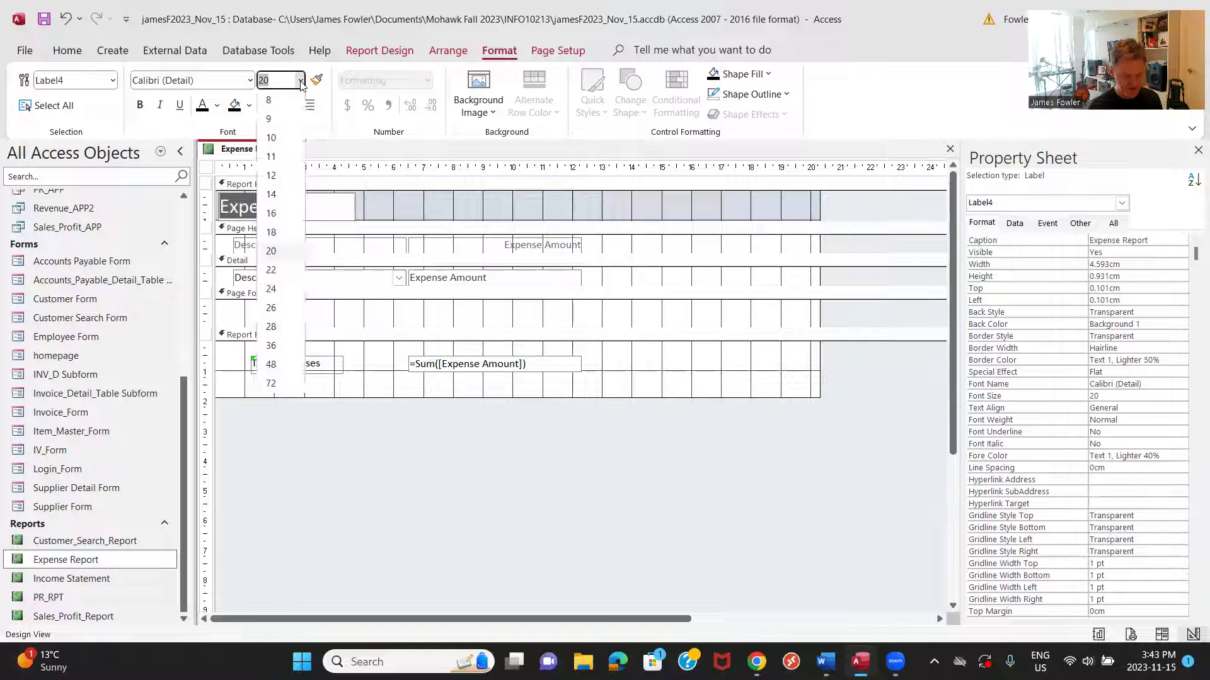
pyautogui.click(273, 175)
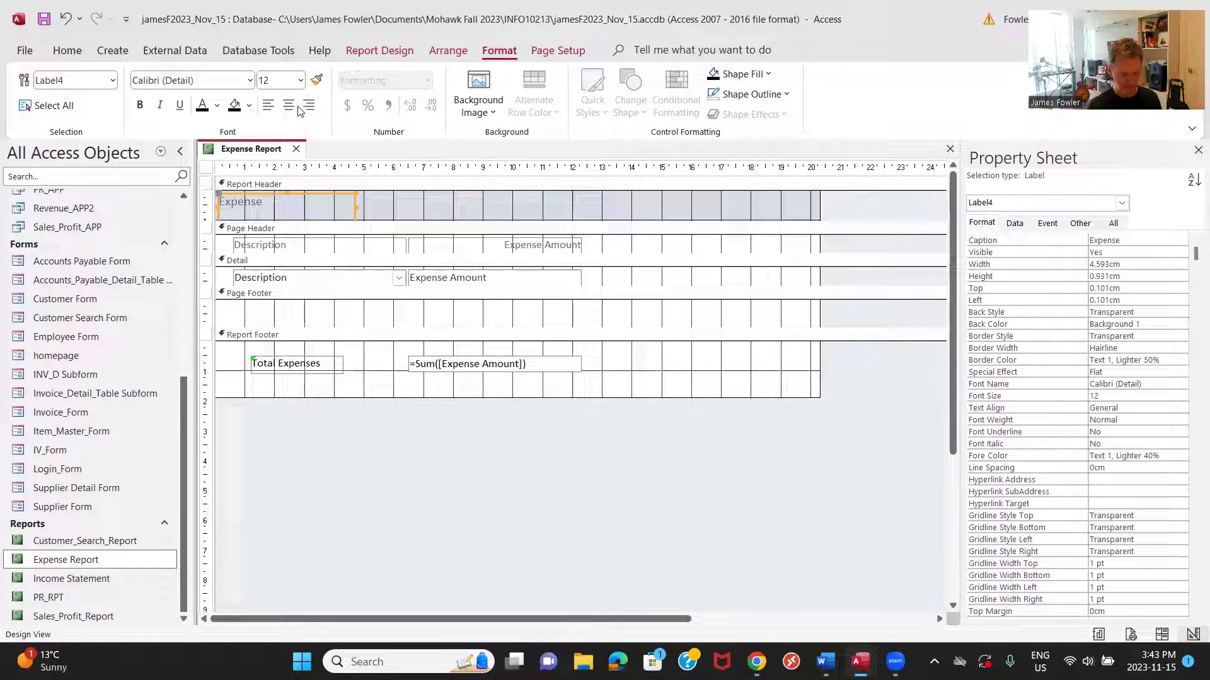
pyautogui.click(301, 80)
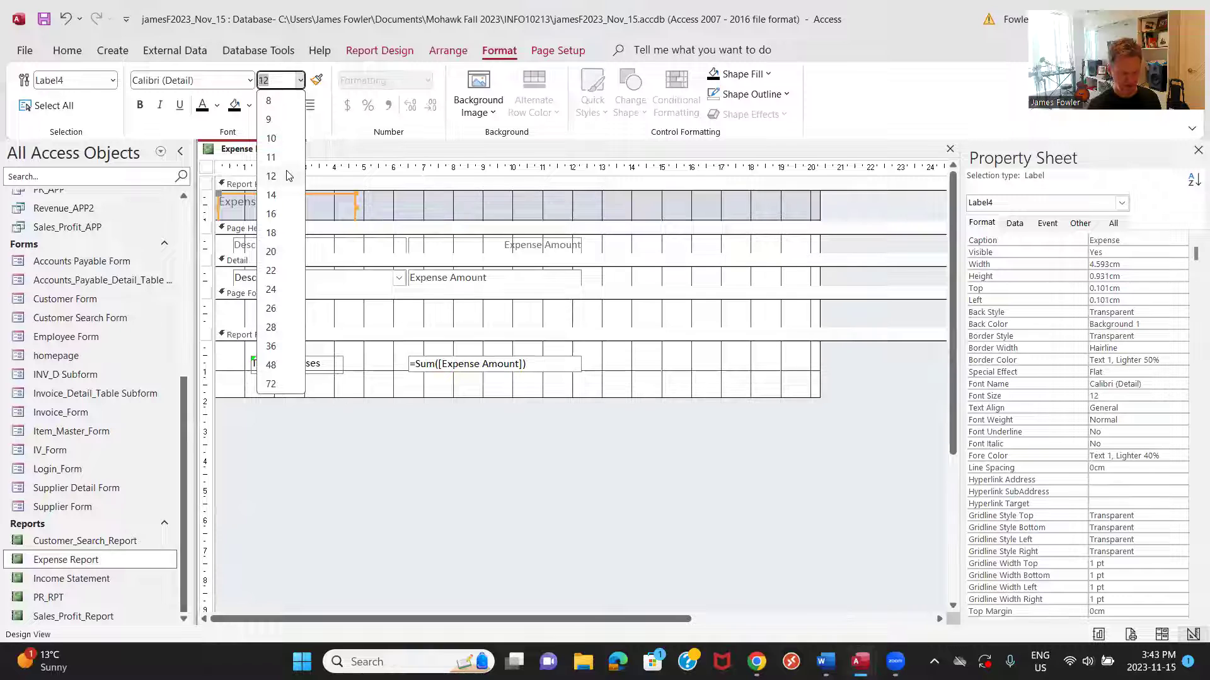
pyautogui.click(271, 195)
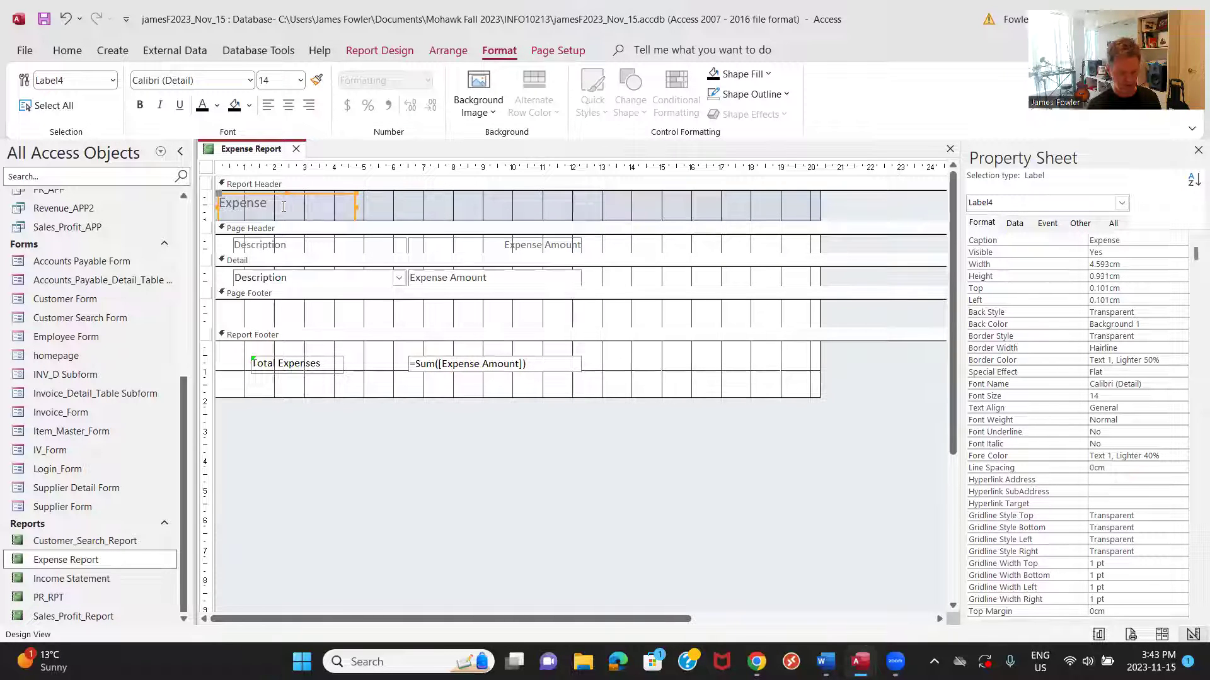
# Step: Make the Expense title text black
pyautogui.click(283, 207)
pyautogui.moveTo(284, 207); pyautogui.dragTo(215, 202)
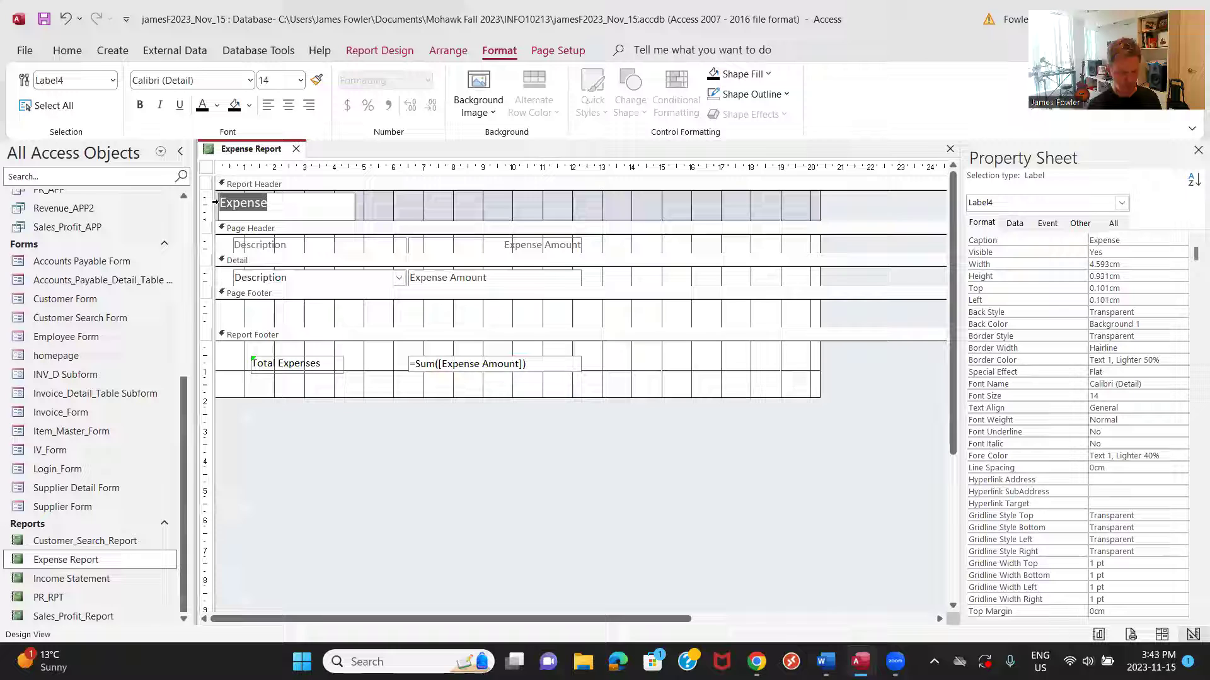
pyautogui.click(216, 107)
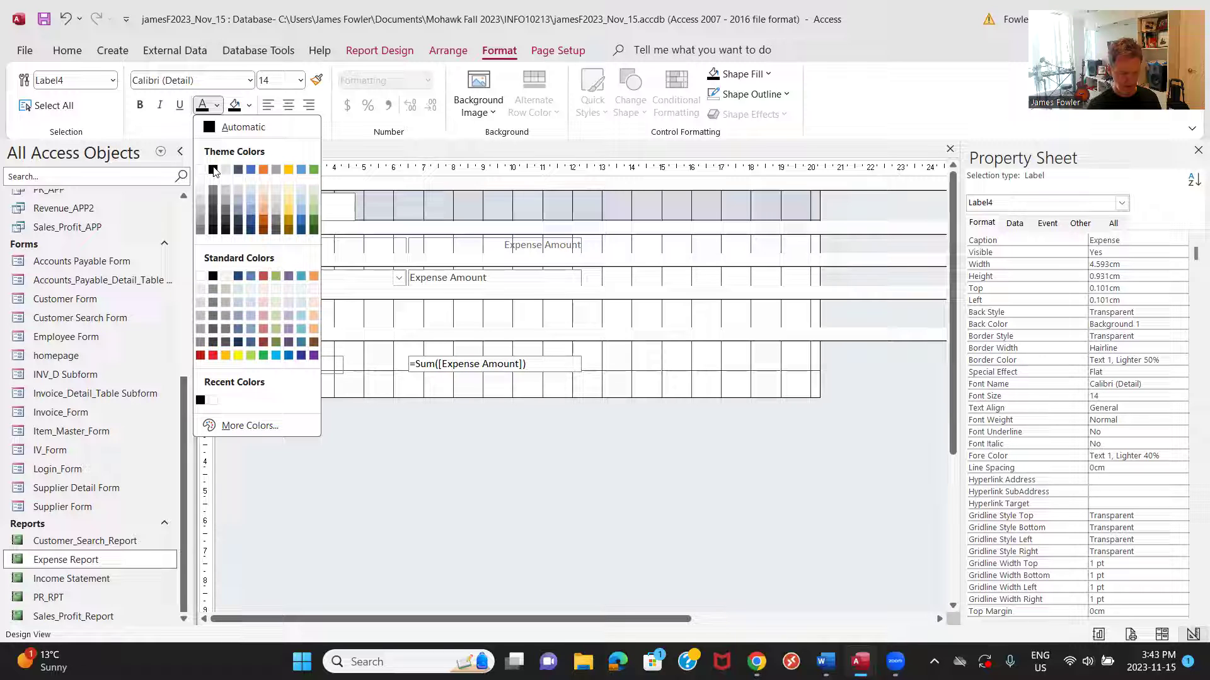
pyautogui.click(424, 218)
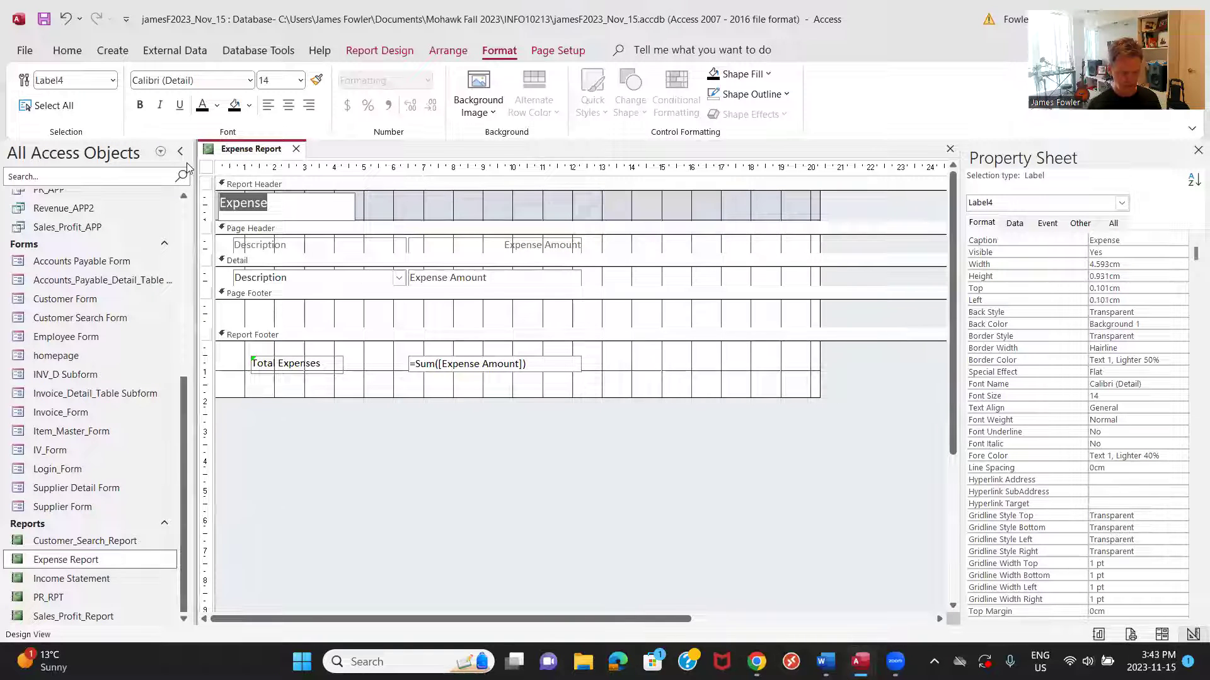
pyautogui.click(217, 105)
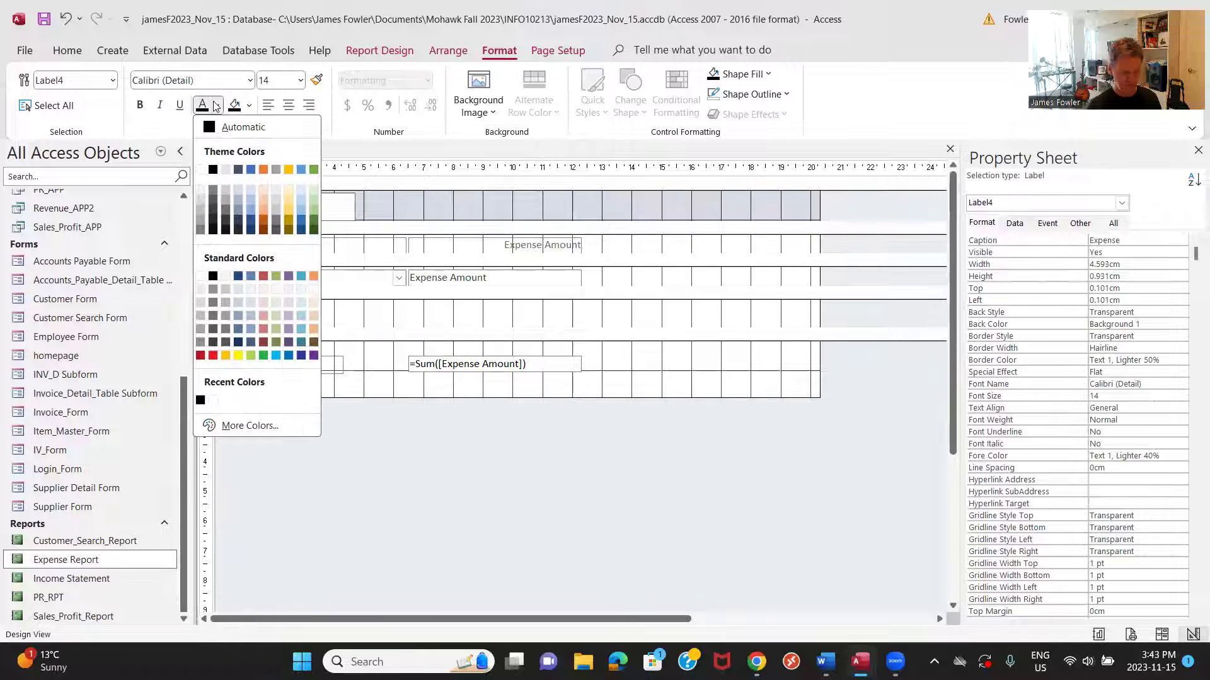
pyautogui.click(212, 170)
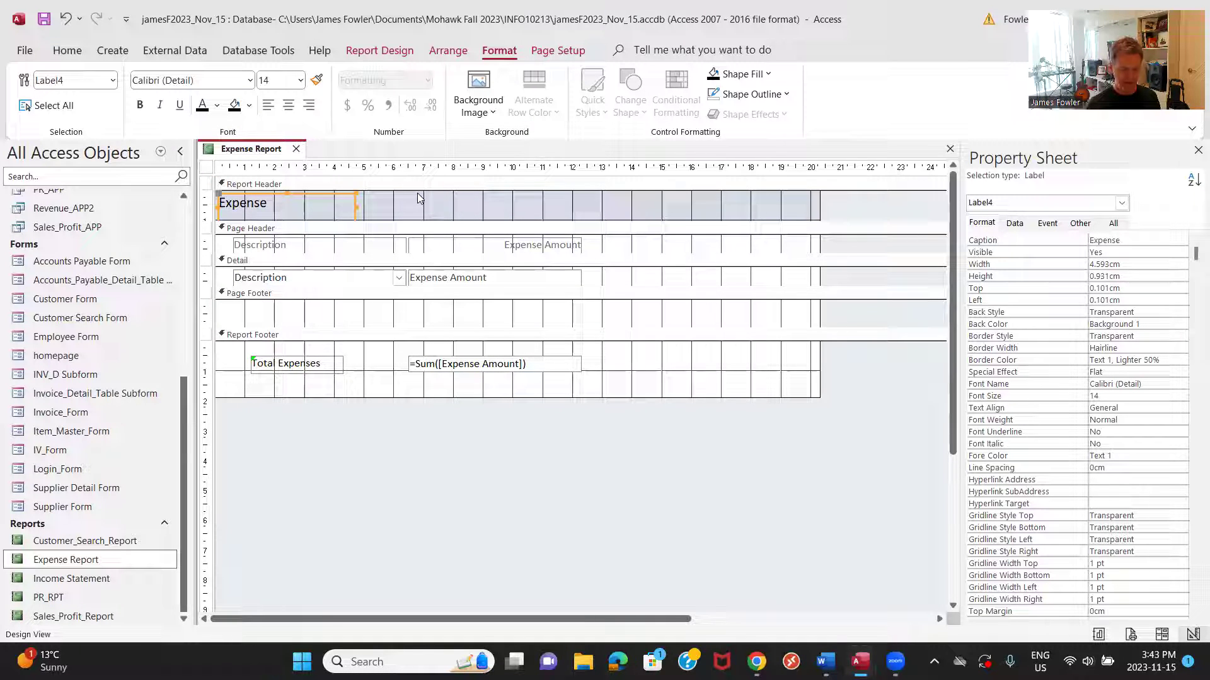
# Step: Give the Expense title and the Report Header band a white background
pyautogui.click(251, 106)
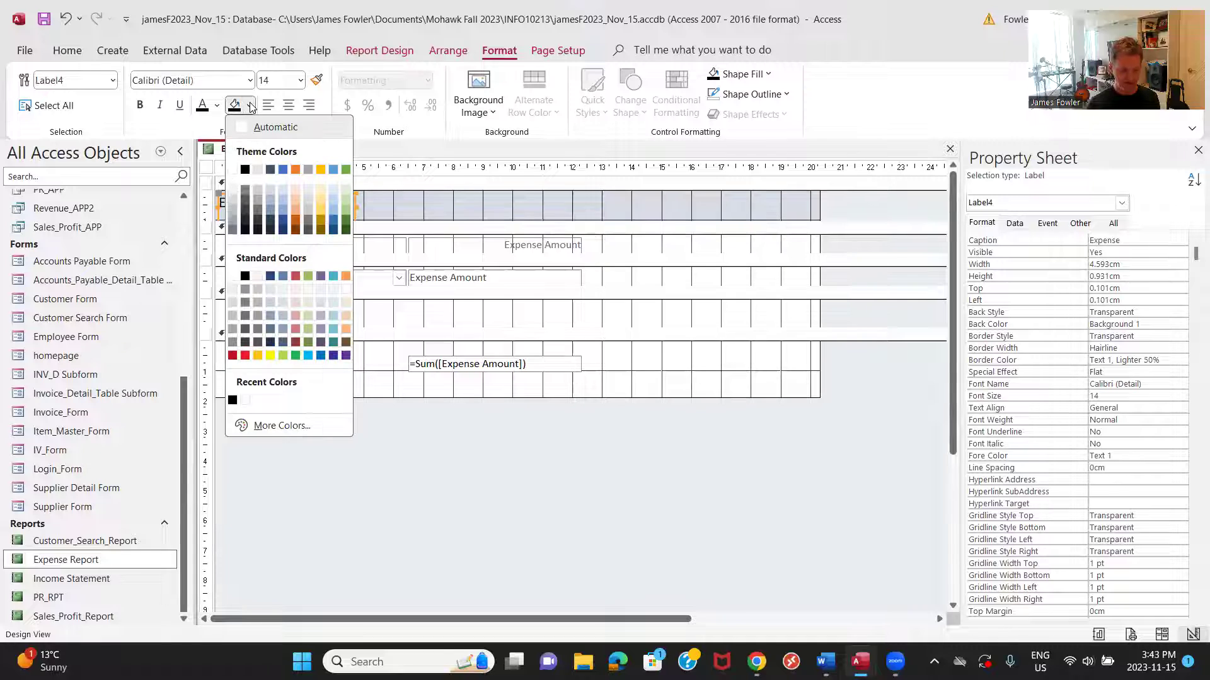
pyautogui.click(232, 170)
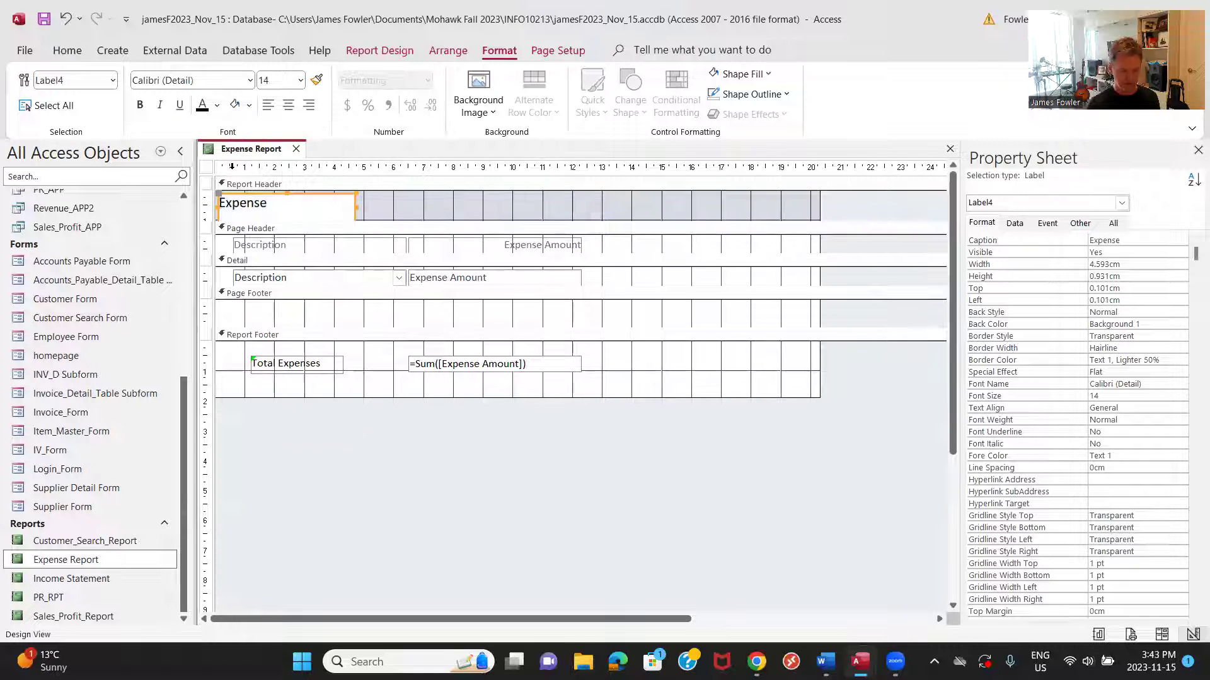
pyautogui.click(447, 208)
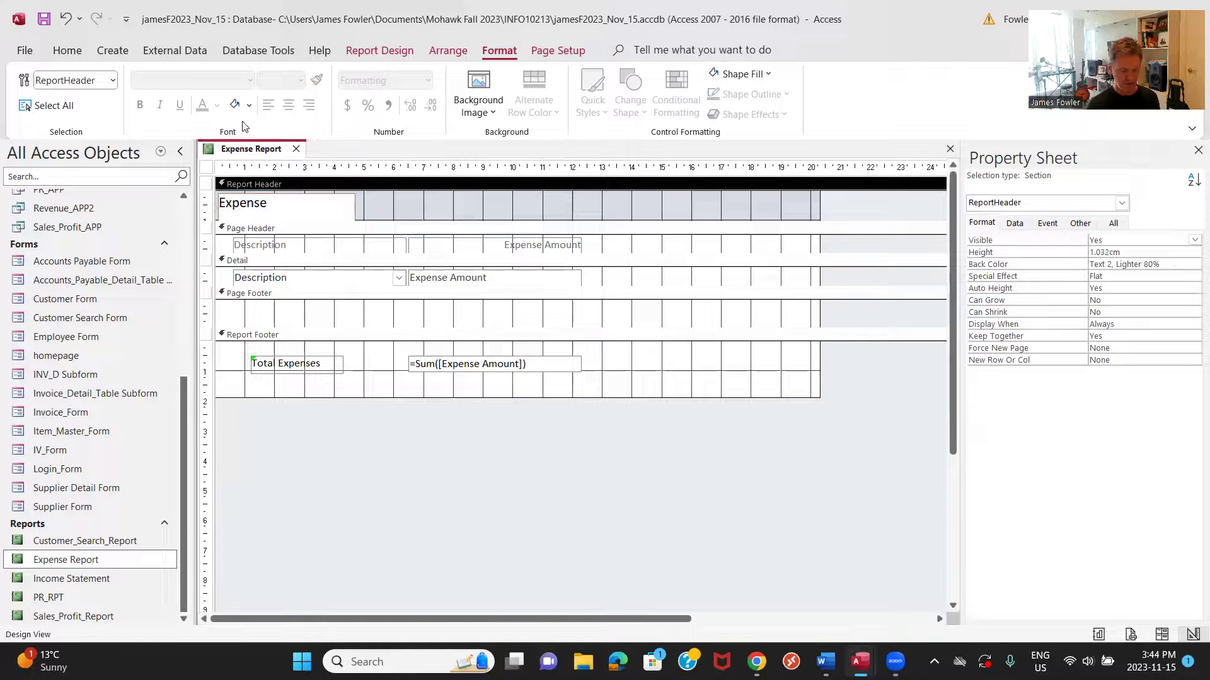
pyautogui.click(235, 107)
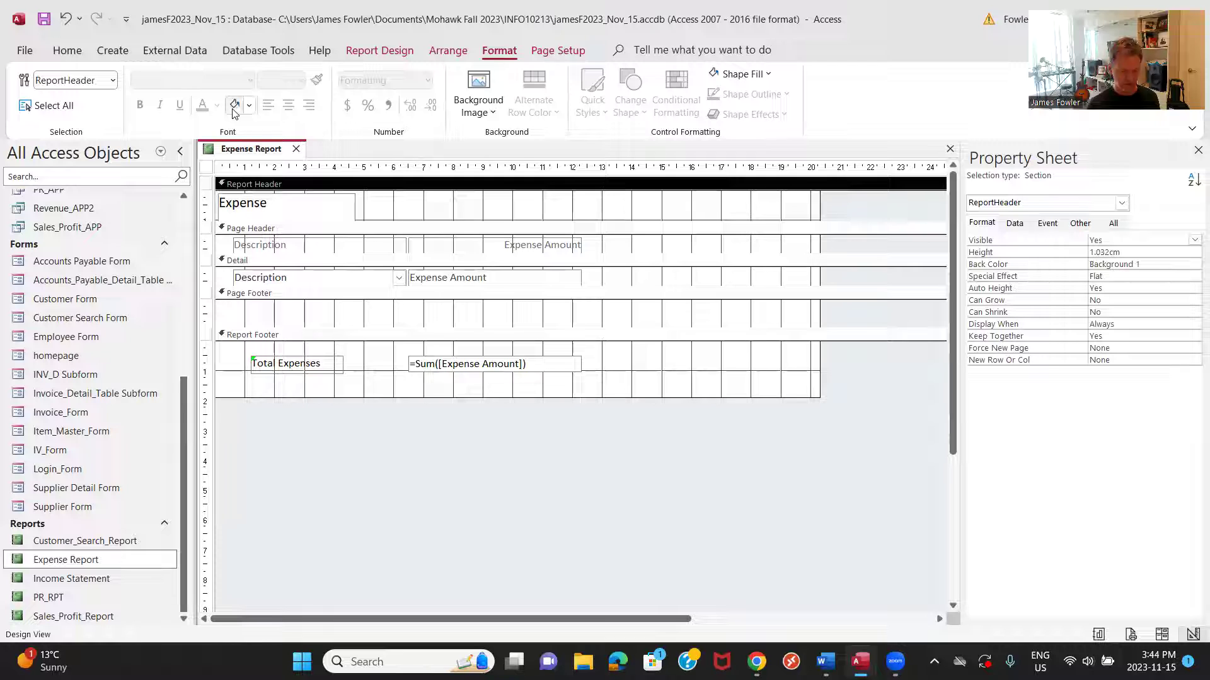
# Step: Preview the report in Report View, showing the Expense title and $16,514.76 total
pyautogui.rightClick(258, 150)
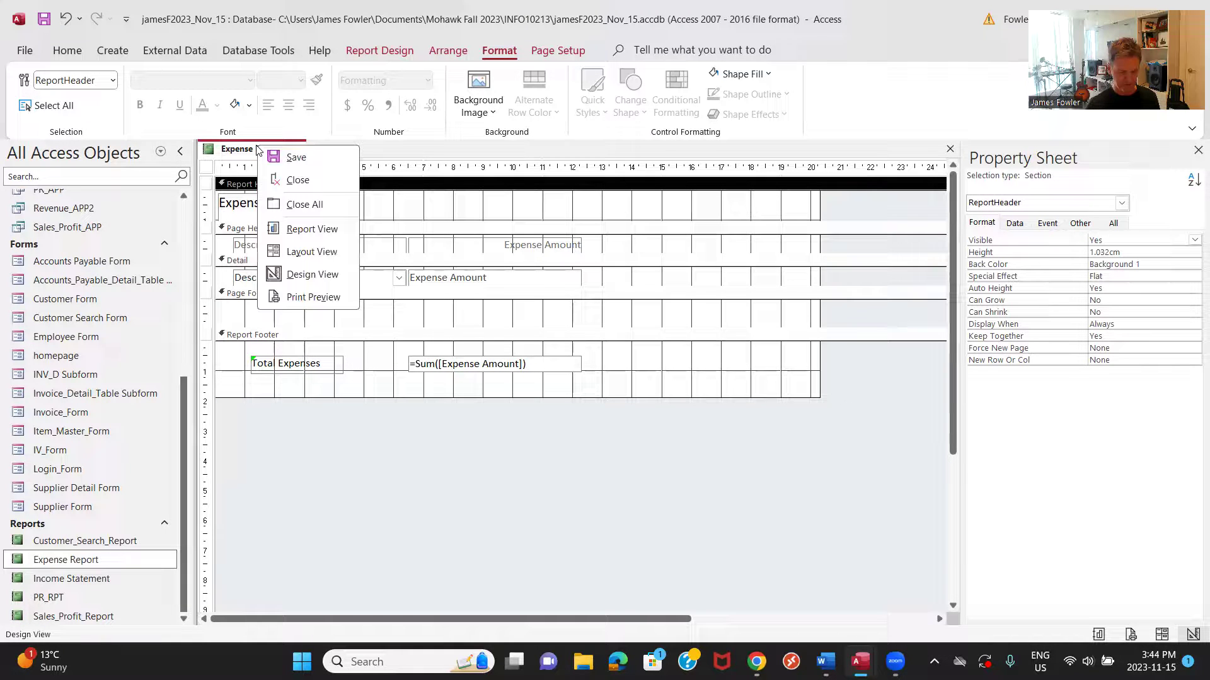
pyautogui.click(313, 230)
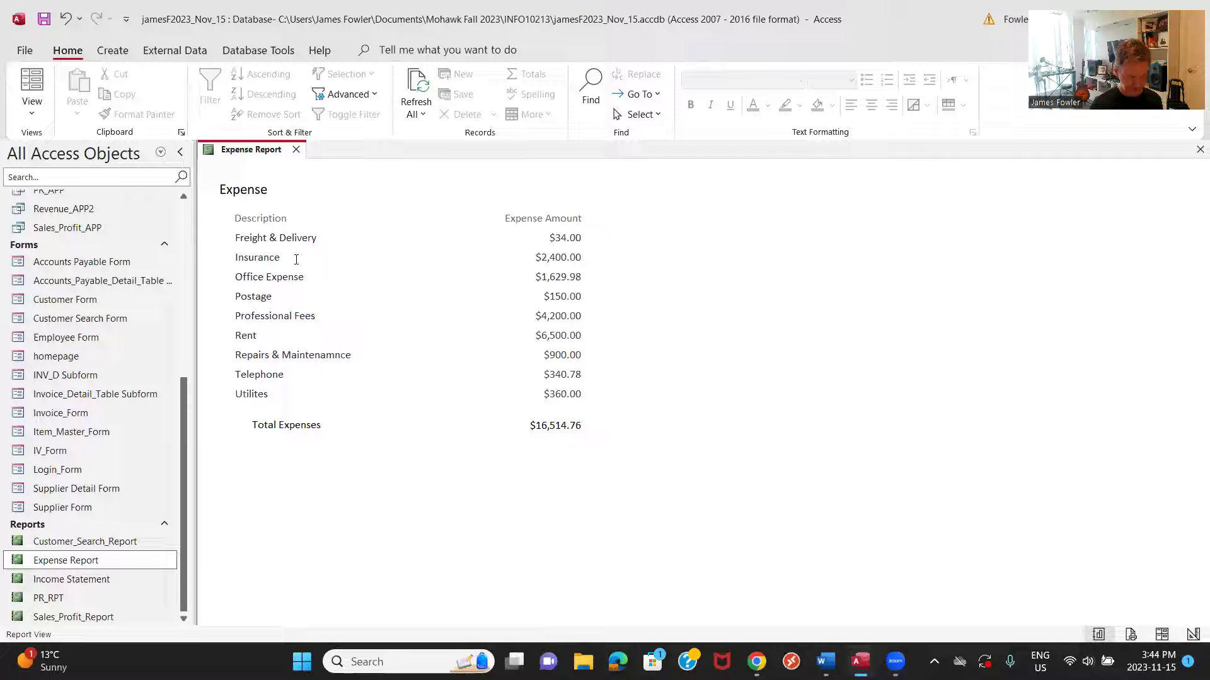
pyautogui.rightClick(253, 154)
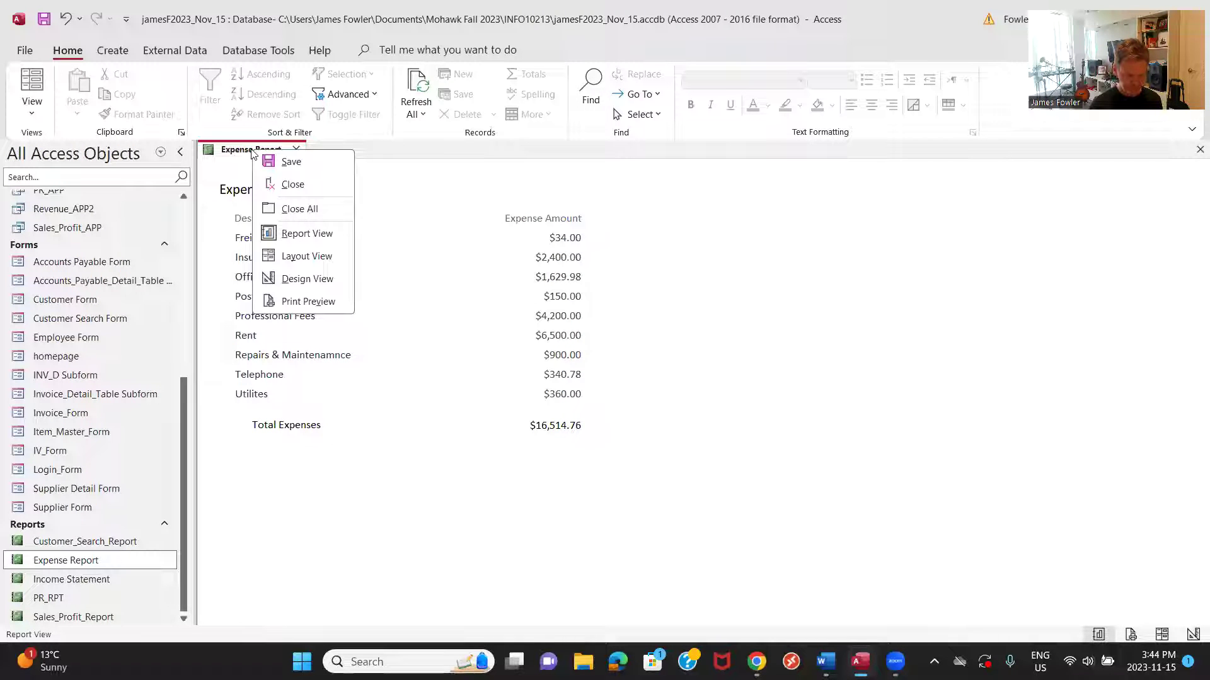
# Step: In Layout View, nudge Total Expenses left and make it bold black; bold the $16,514.76 total
pyautogui.click(306, 253)
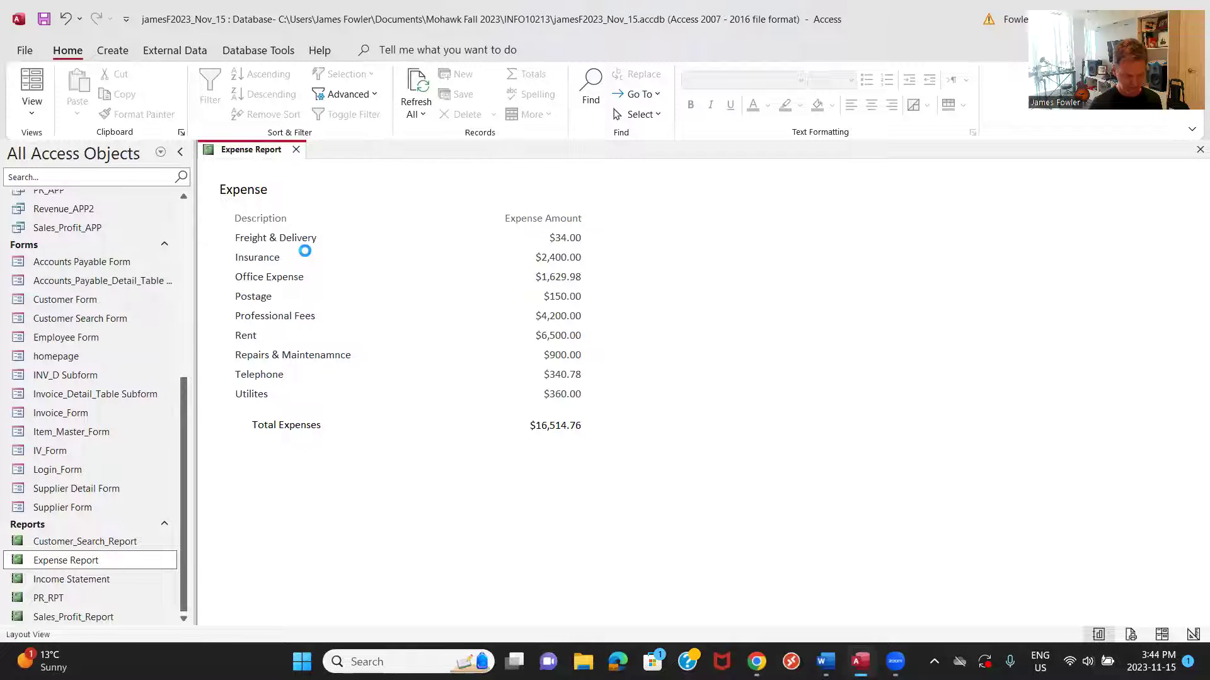
pyautogui.click(296, 428)
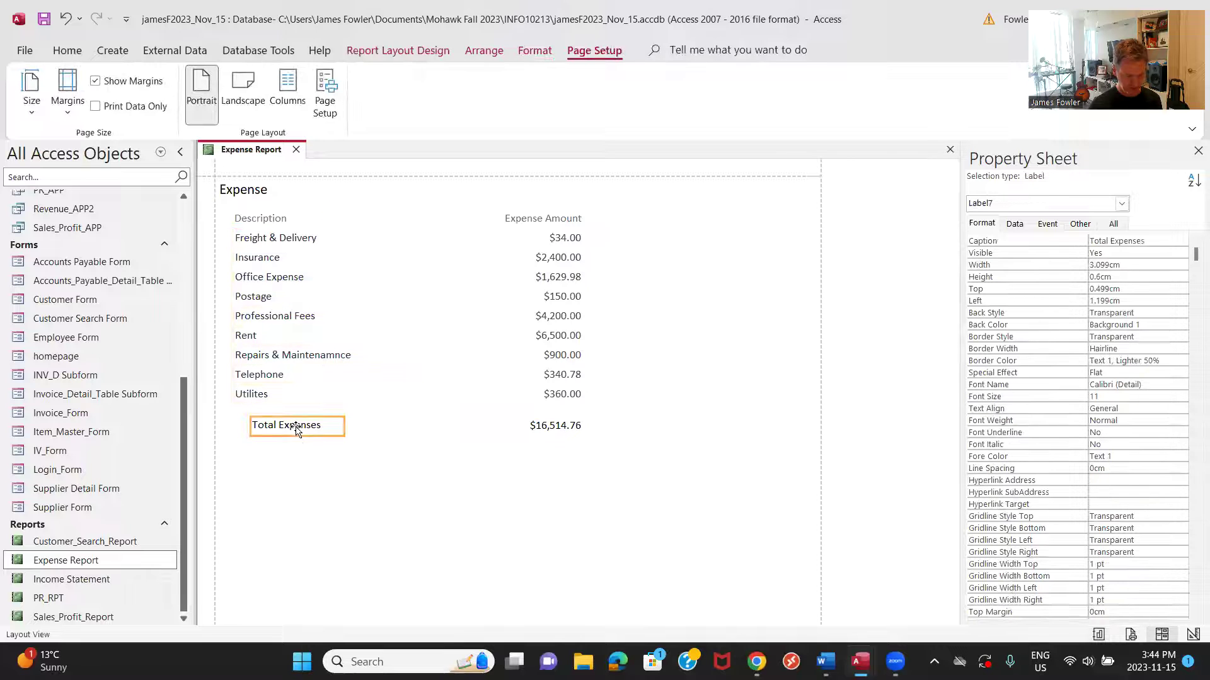
pyautogui.press('Left')
pyautogui.press('Left')
pyautogui.press('Left')
pyautogui.press('Left')
pyautogui.press('Left')
pyautogui.press('Left')
pyautogui.press('Left')
pyautogui.press('Left')
pyautogui.press('Left')
pyautogui.press('Left')
pyautogui.press('Left')
pyautogui.press('Left')
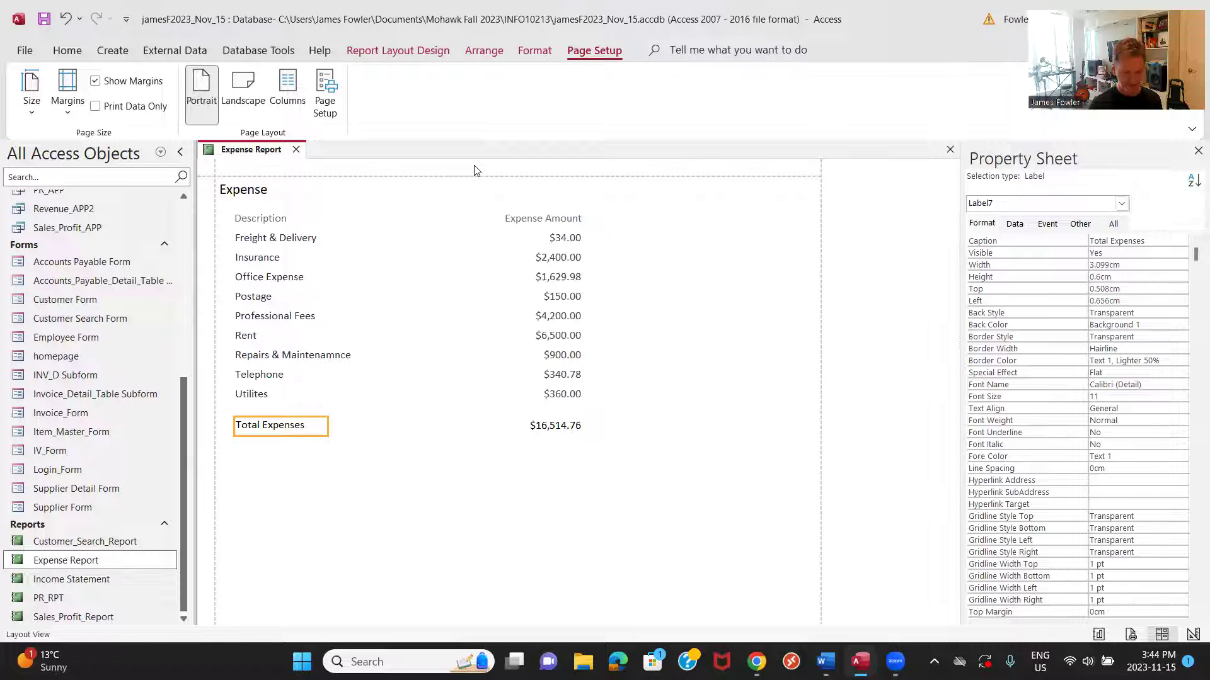
pyautogui.hotkey('alt', 'j')
pyautogui.press('o')
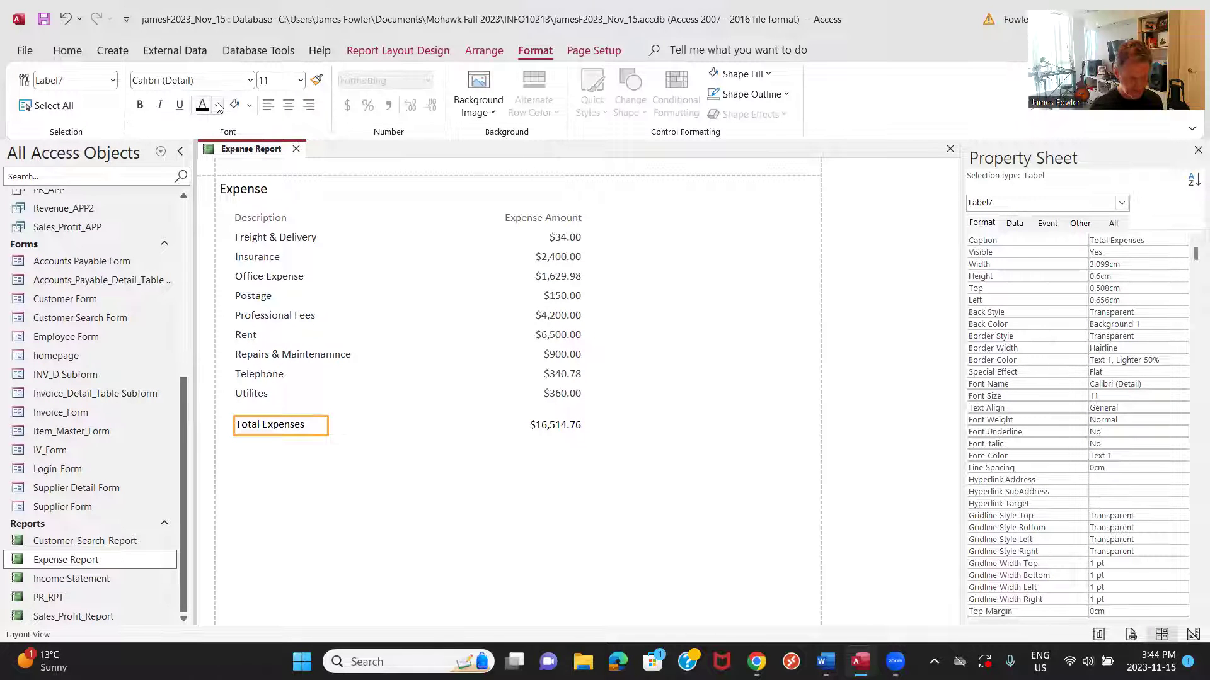
pyautogui.click(218, 107)
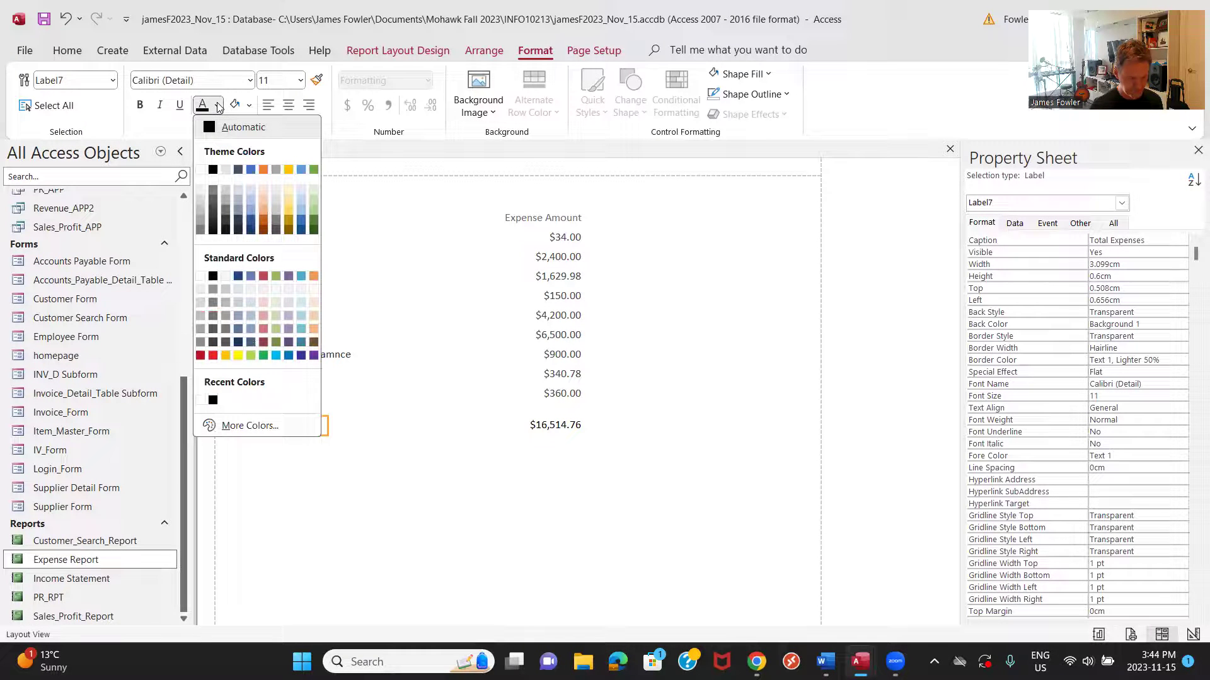
pyautogui.click(213, 170)
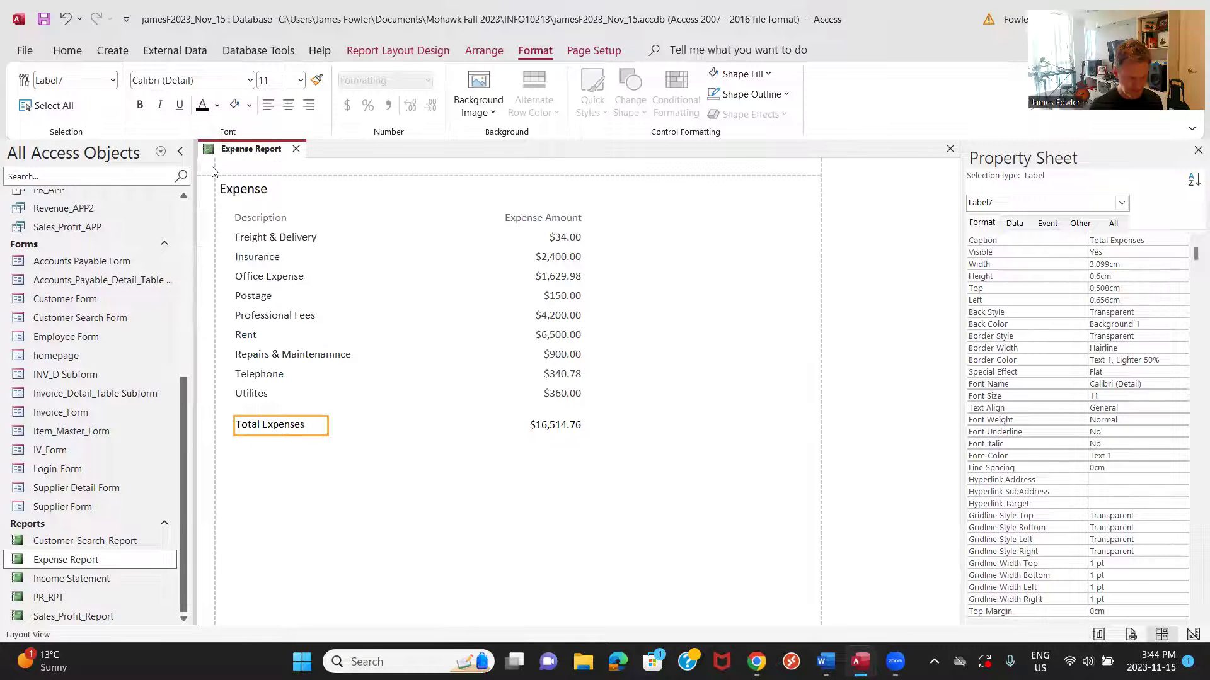
pyautogui.click(139, 105)
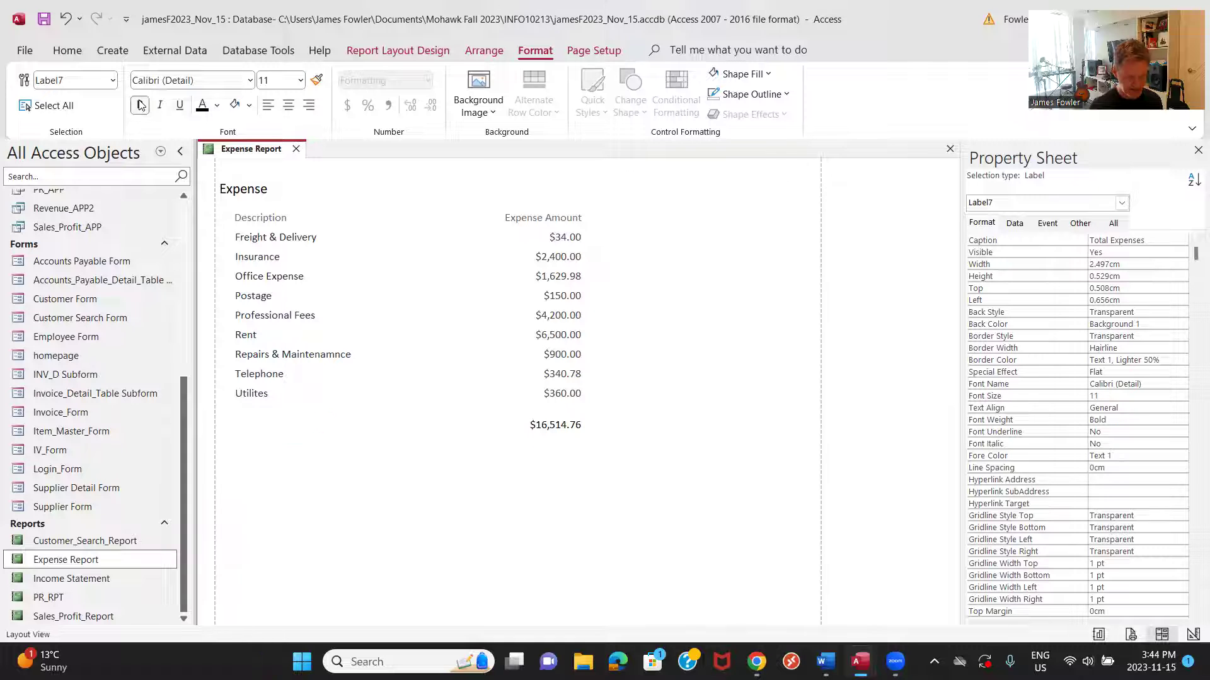
pyautogui.click(553, 428)
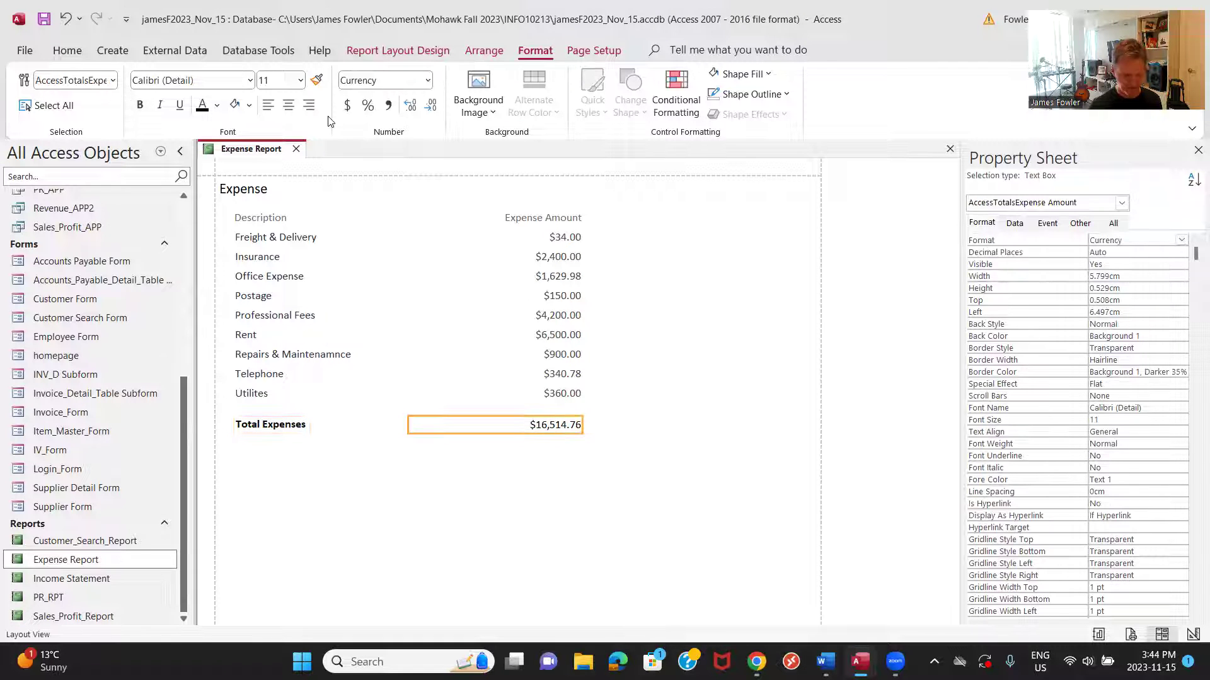
pyautogui.click(143, 106)
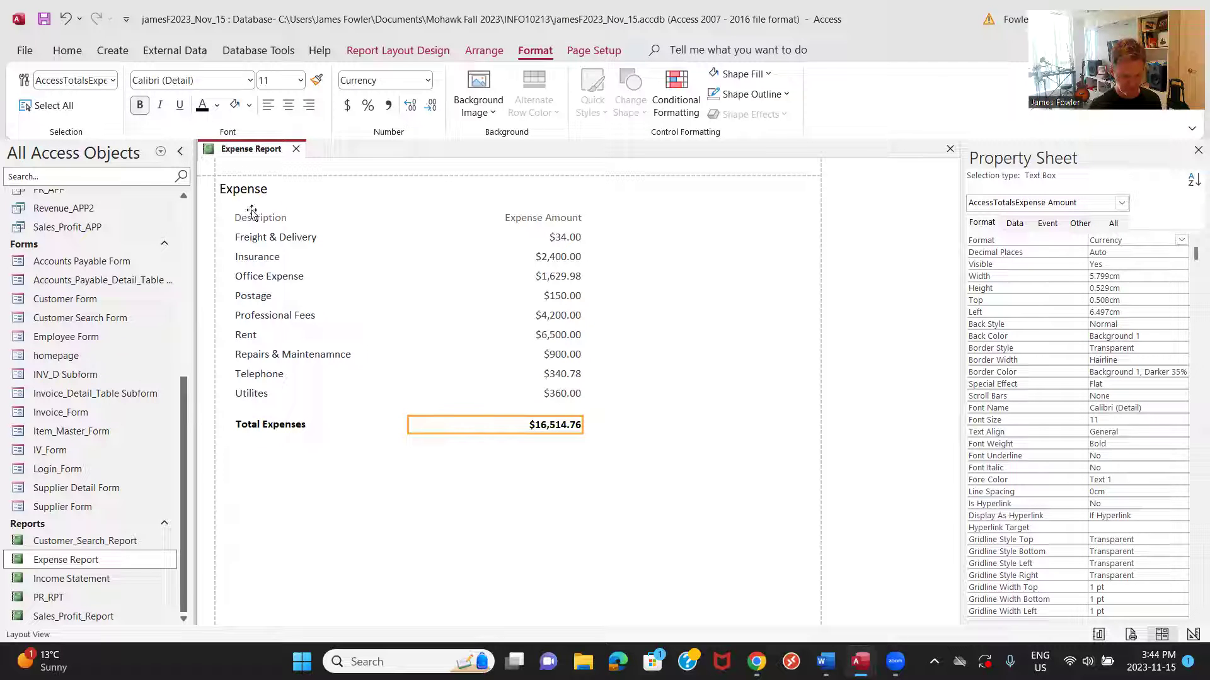
# Step: Make the Description and Expense Amount headings bold black, then save the report
pyautogui.click(273, 221)
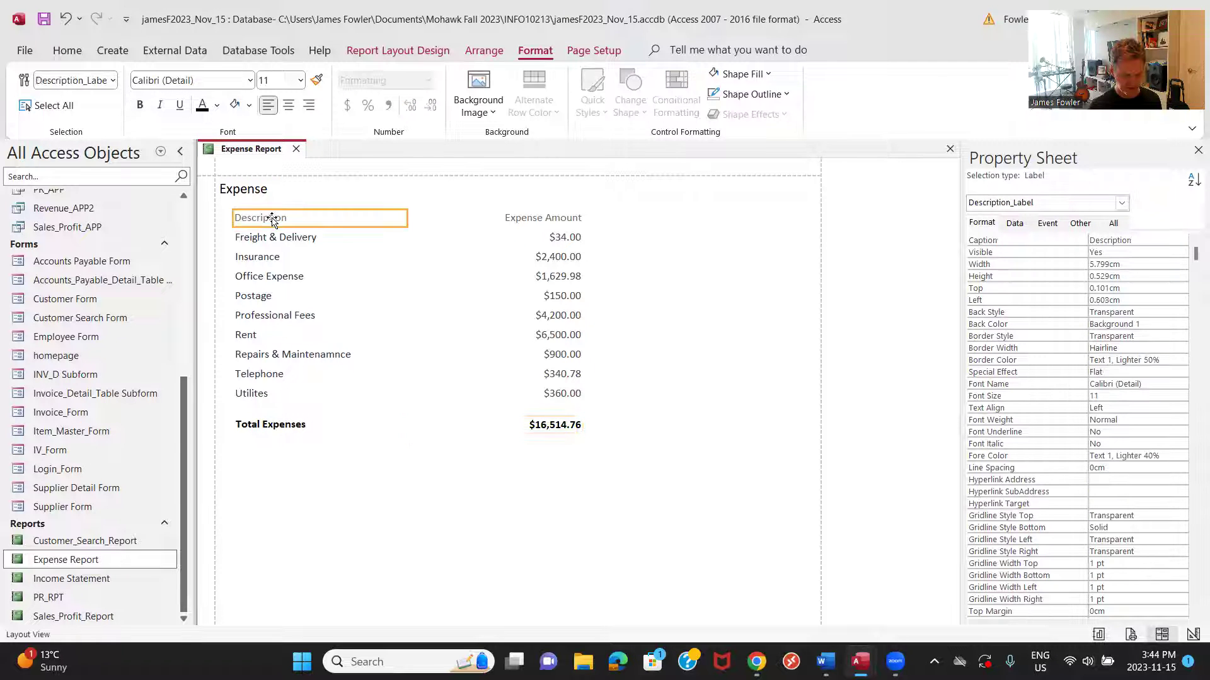
pyautogui.click(218, 106)
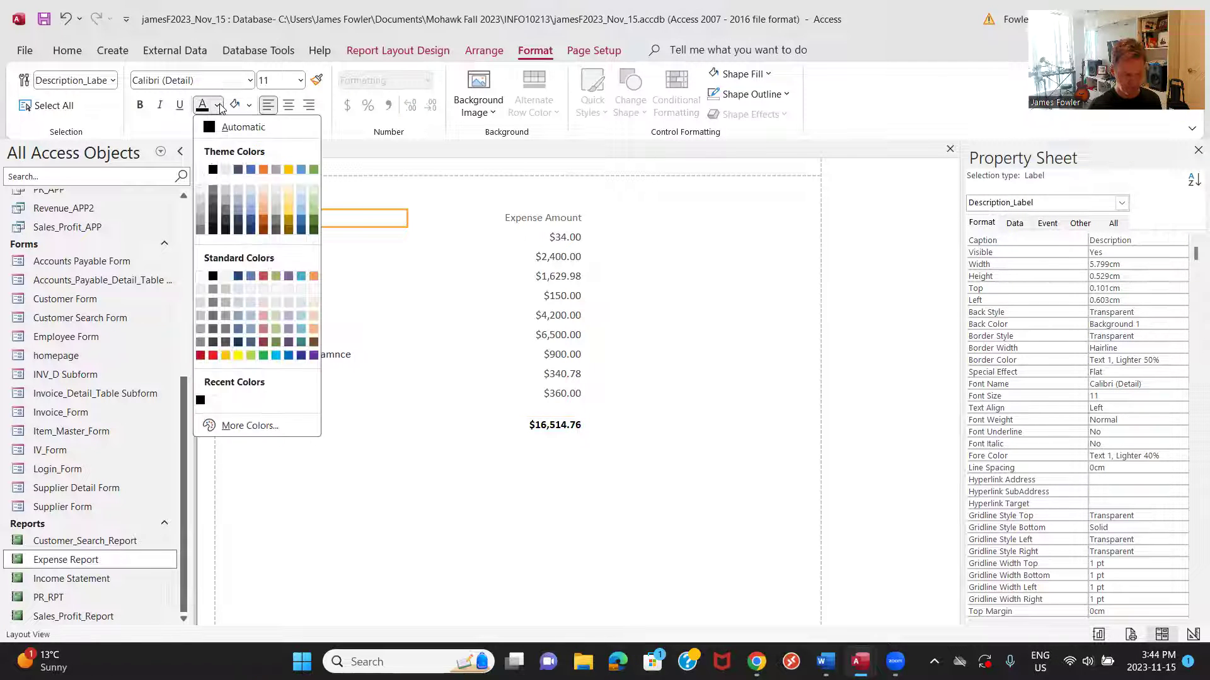
pyautogui.click(214, 170)
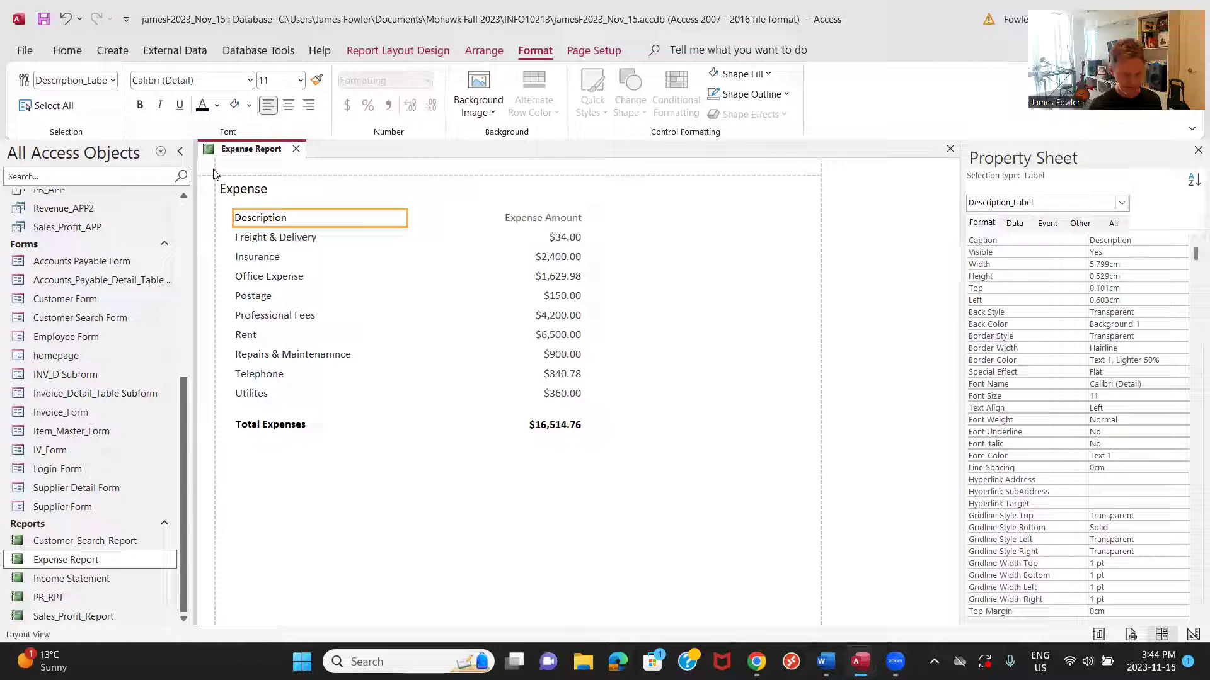
pyautogui.click(534, 215)
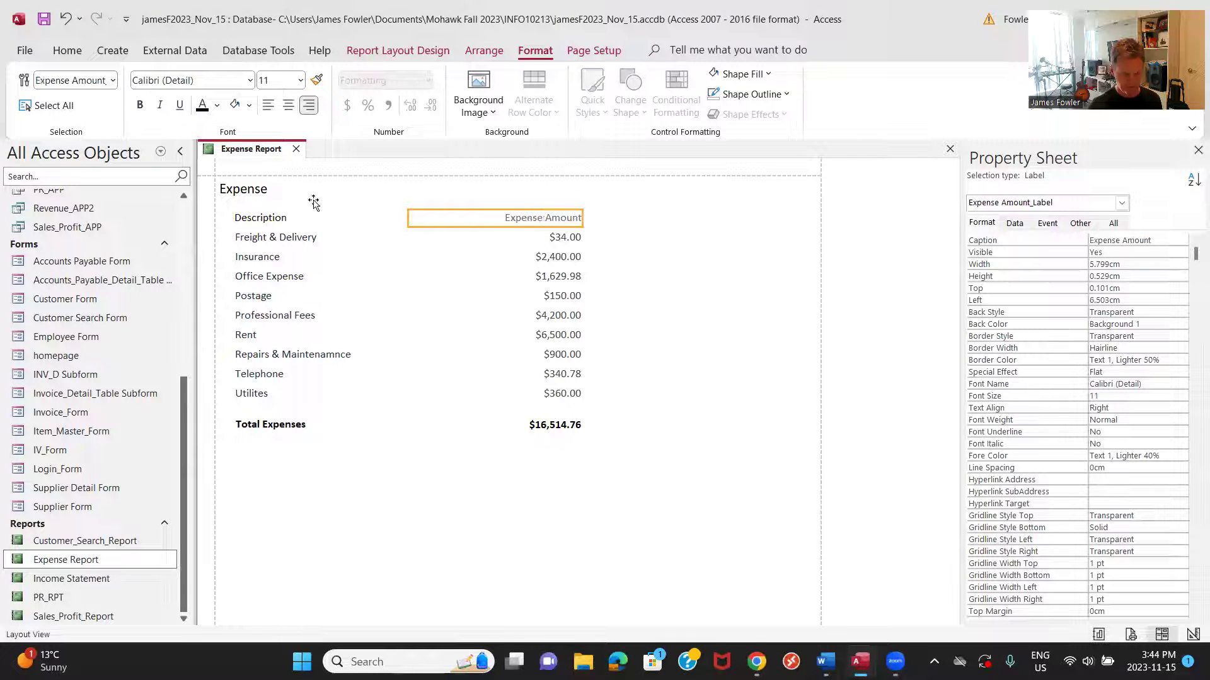
pyautogui.click(218, 107)
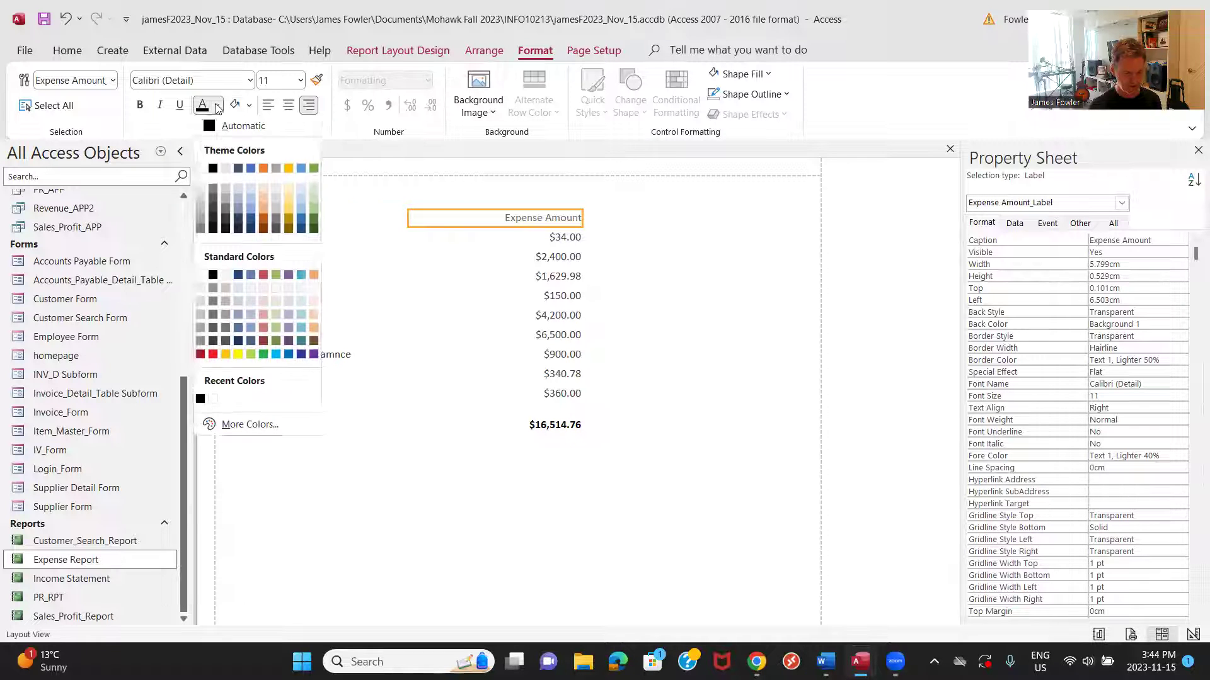
pyautogui.click(213, 170)
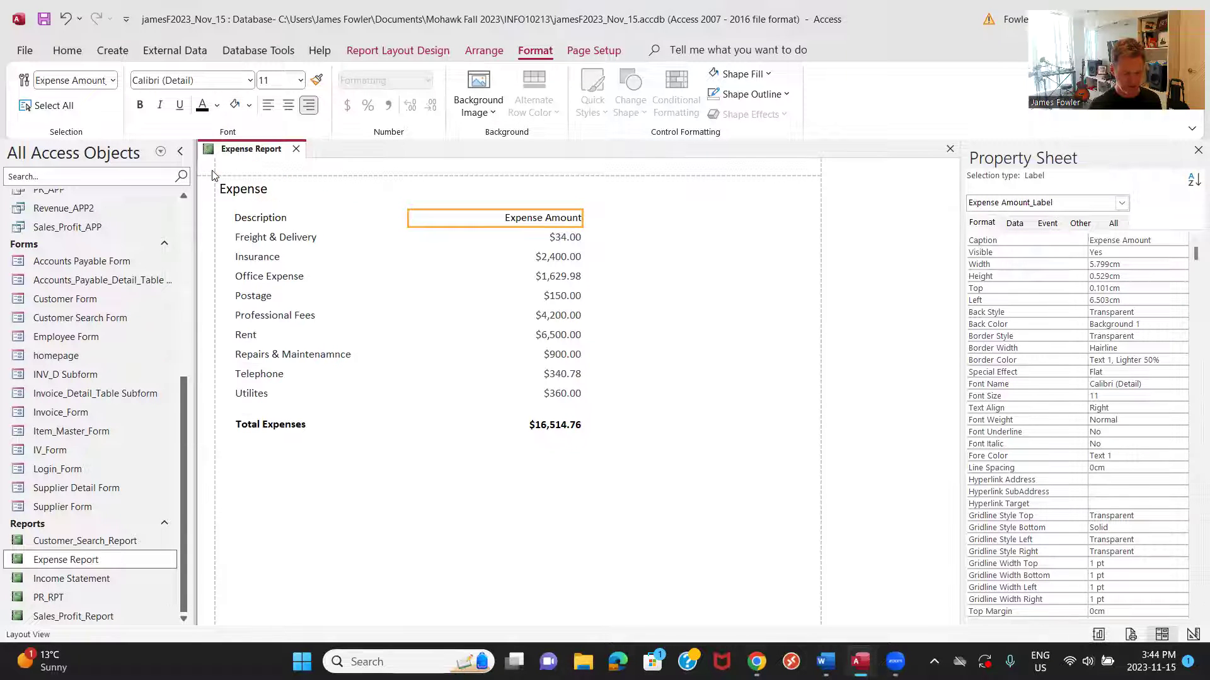
pyautogui.click(140, 106)
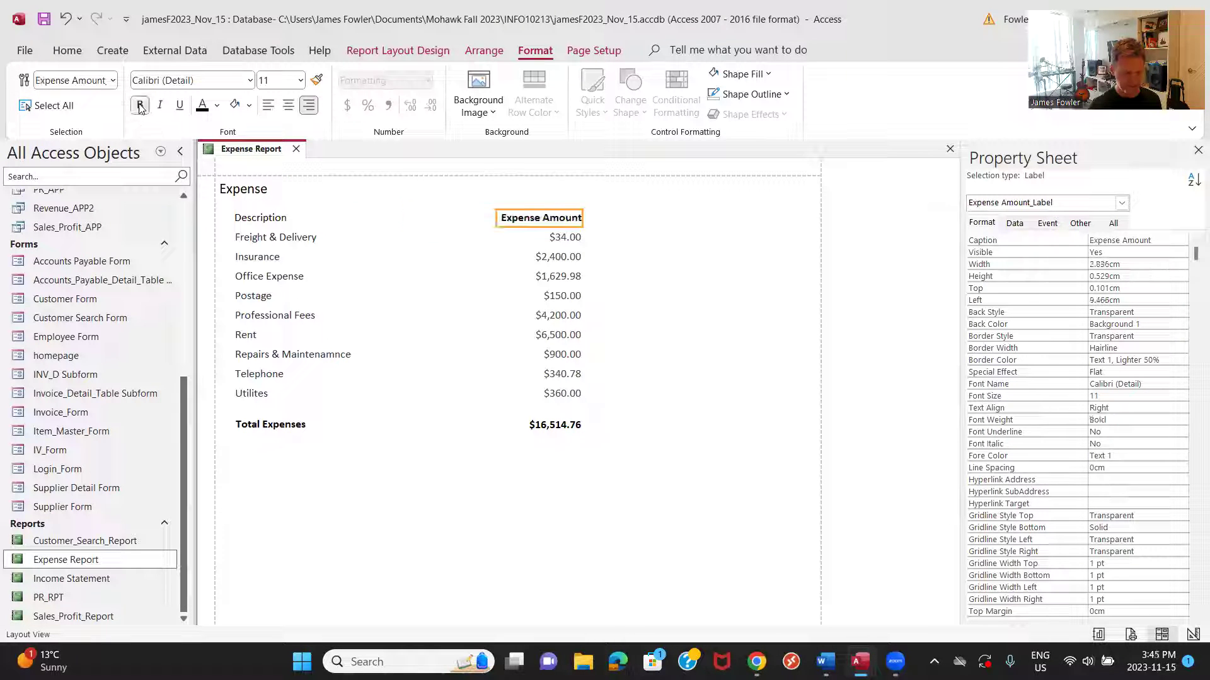
pyautogui.click(260, 219)
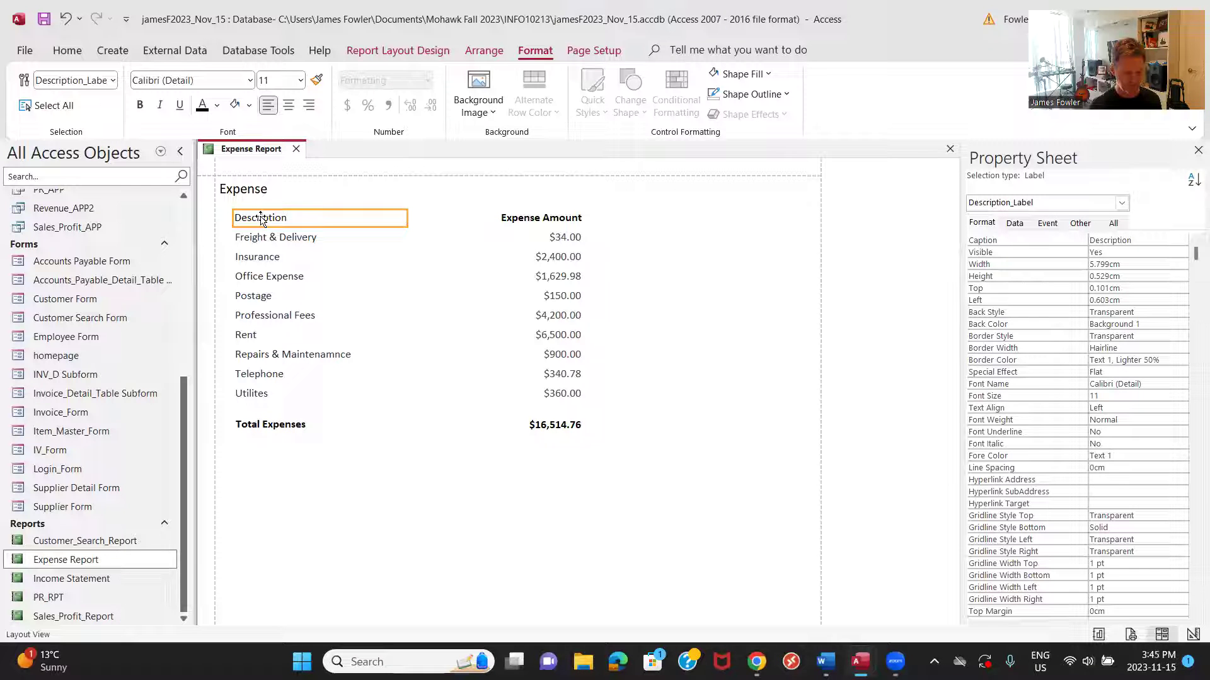
pyautogui.click(140, 107)
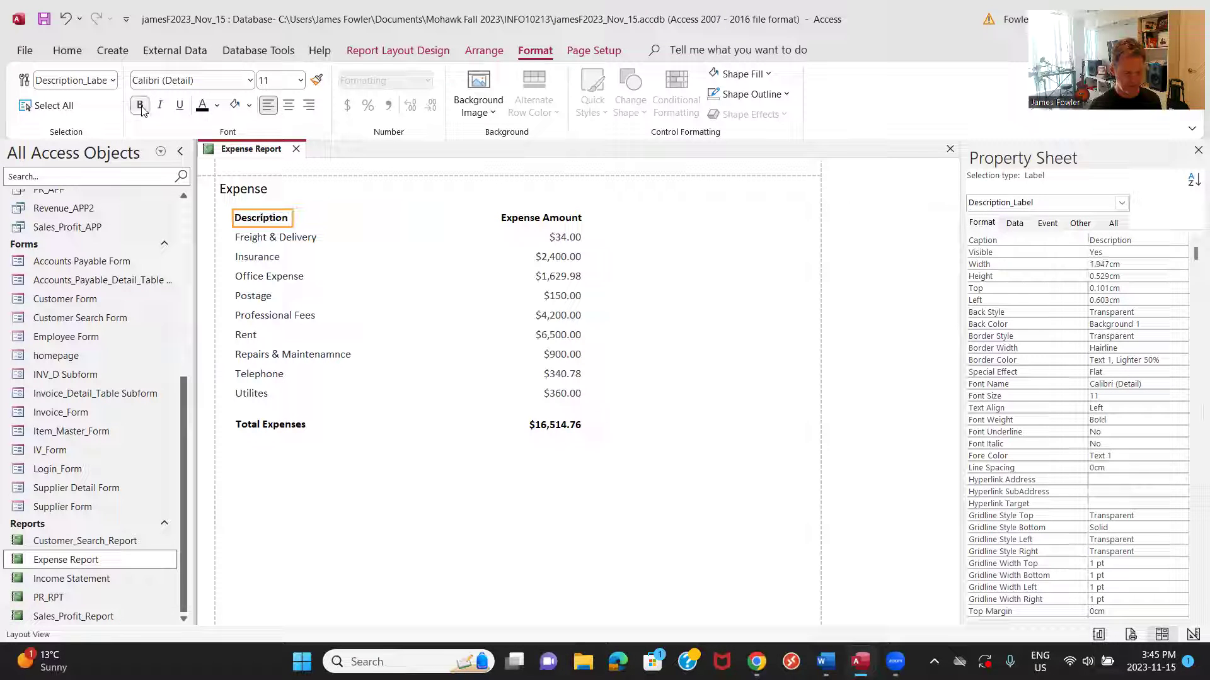
pyautogui.rightClick(252, 153)
pyautogui.click(272, 162)
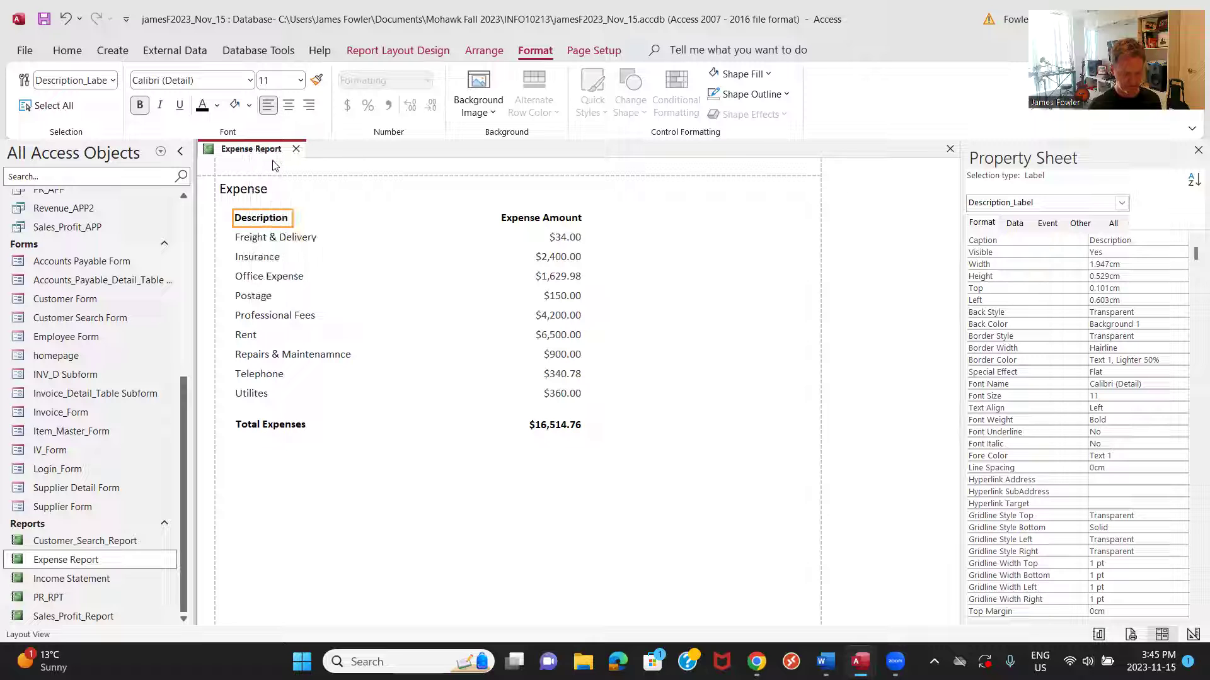
pyautogui.rightClick(264, 148)
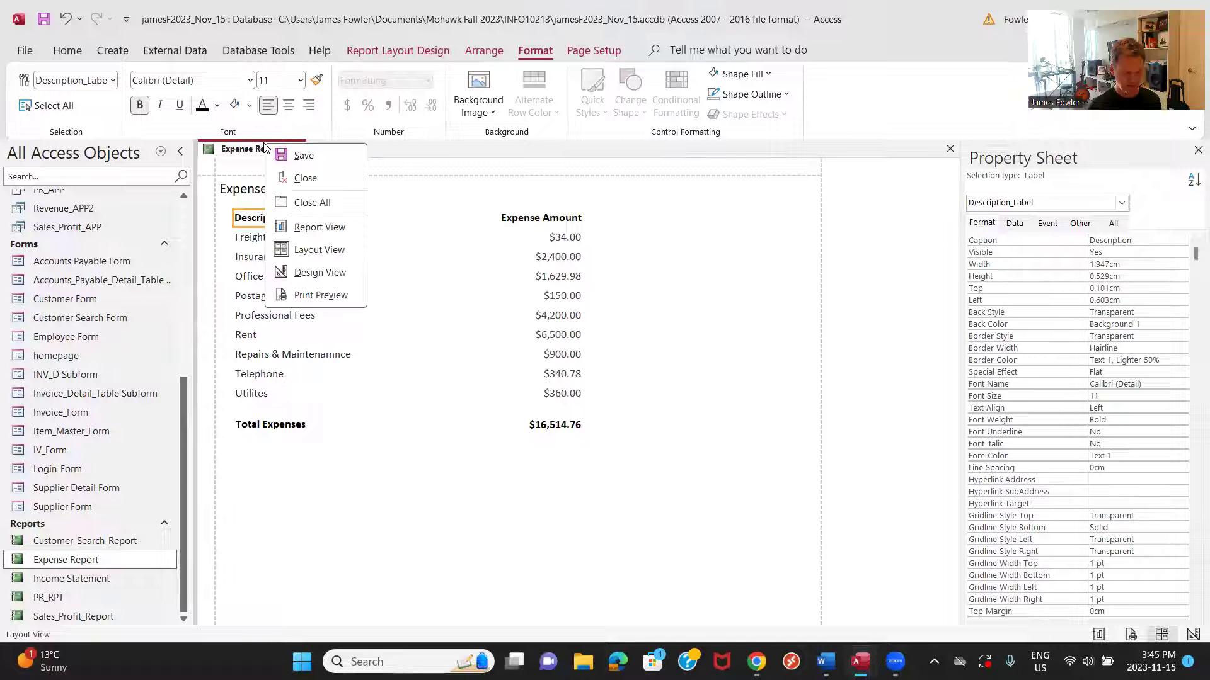
# Step: Check the restyled Expense Report in Report View, then save it and close its tab
pyautogui.click(332, 226)
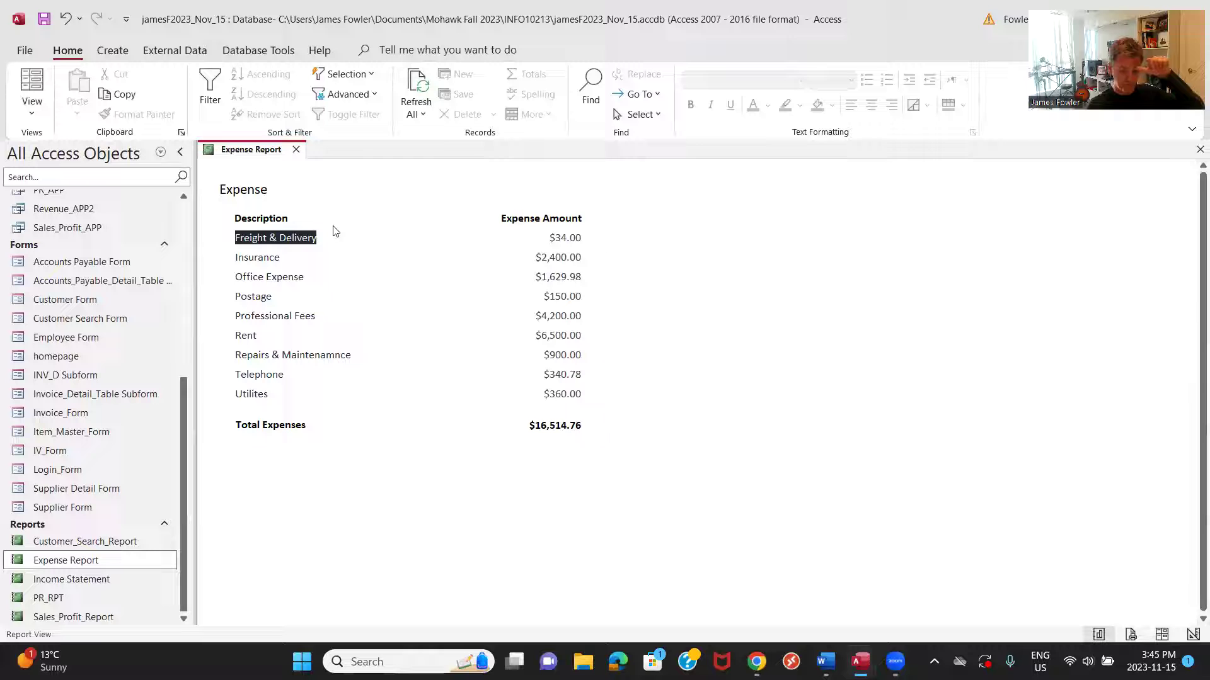
pyautogui.click(687, 455)
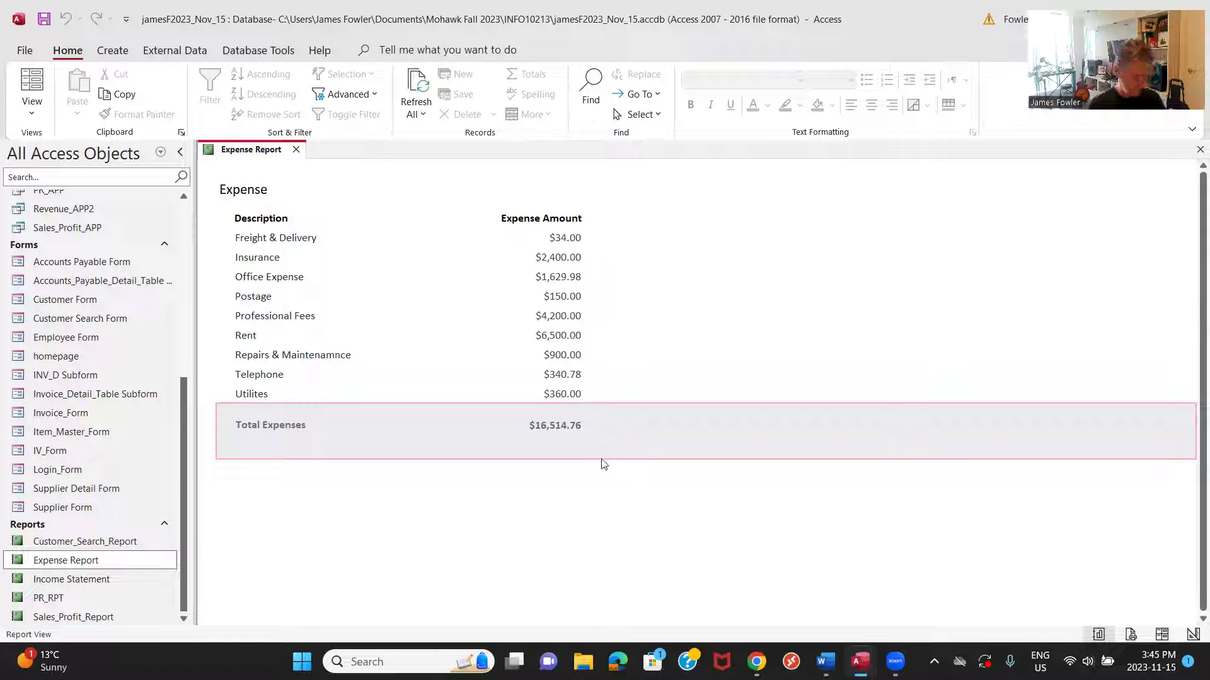
pyautogui.rightClick(235, 155)
pyautogui.click(274, 165)
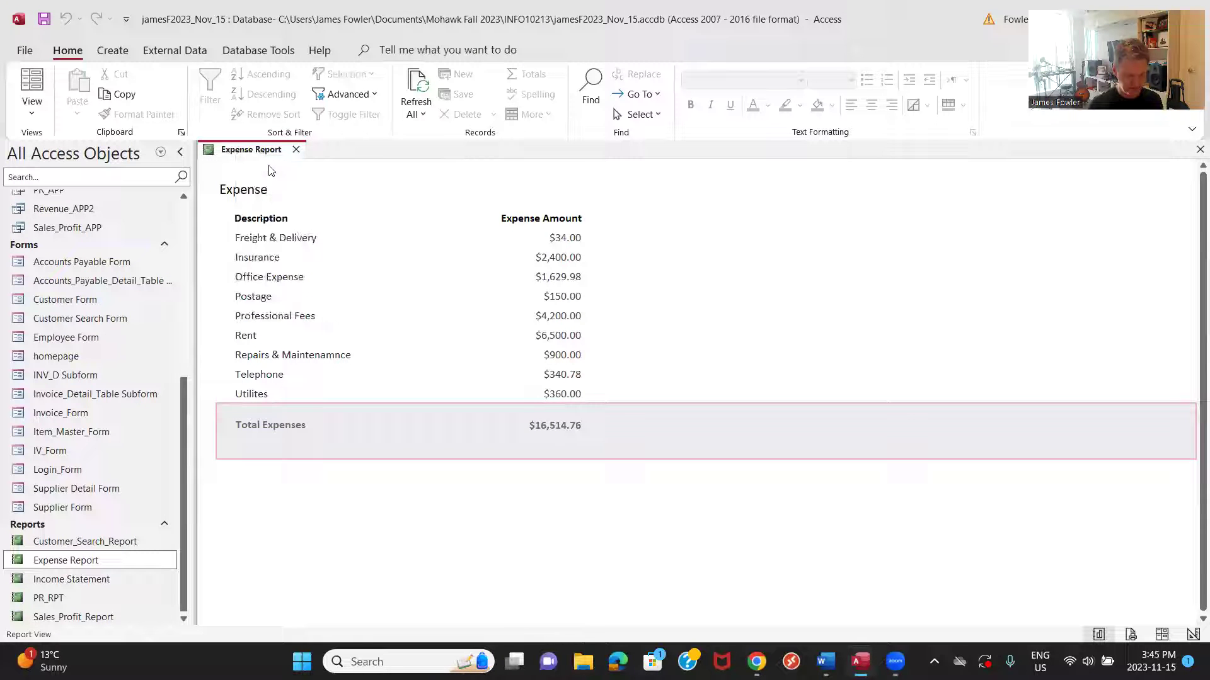
pyautogui.click(296, 150)
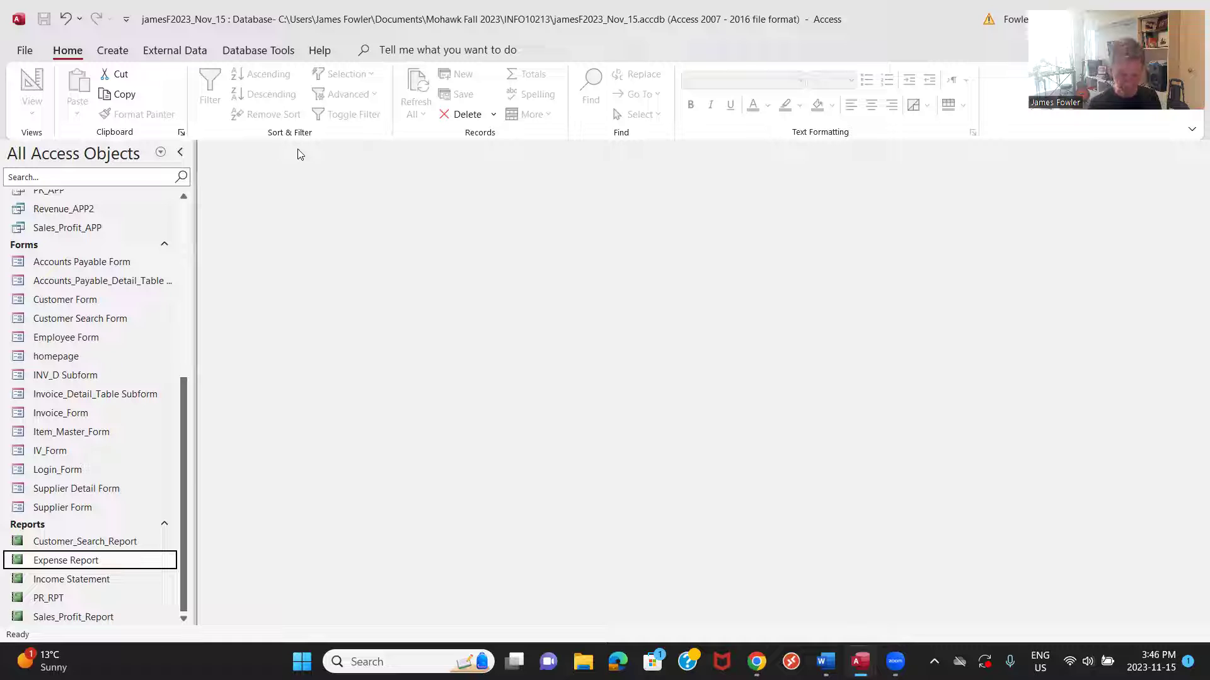
pyautogui.moveTo(860, 662)
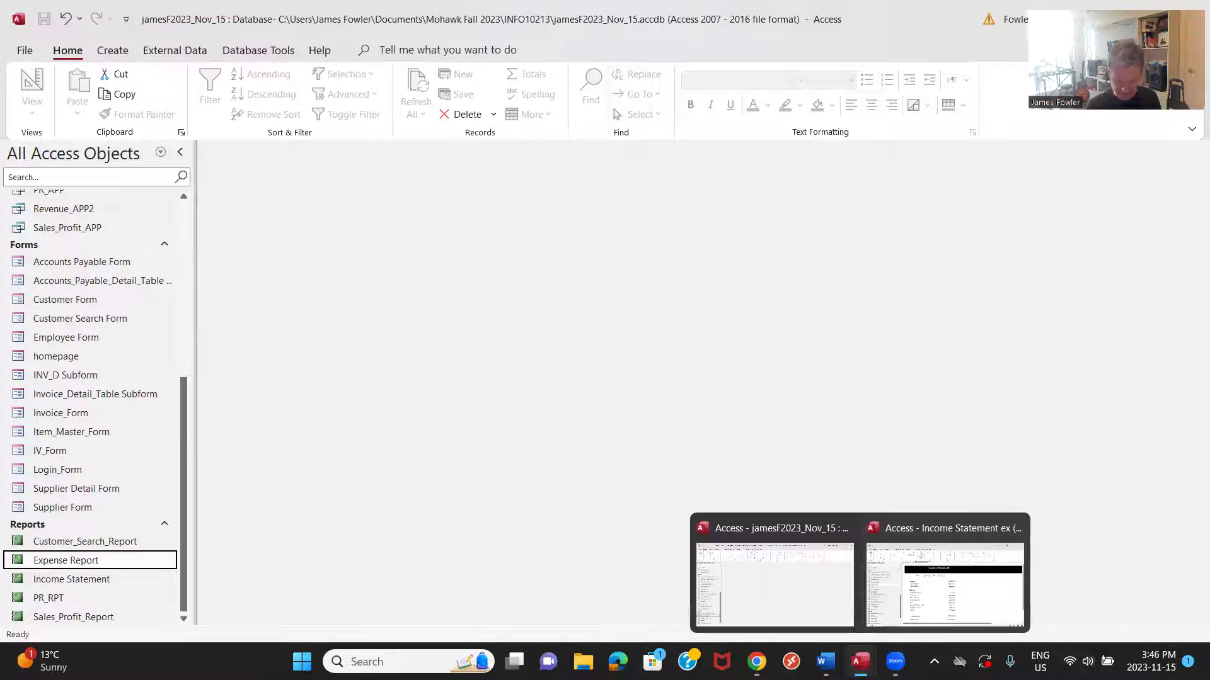
pyautogui.click(953, 598)
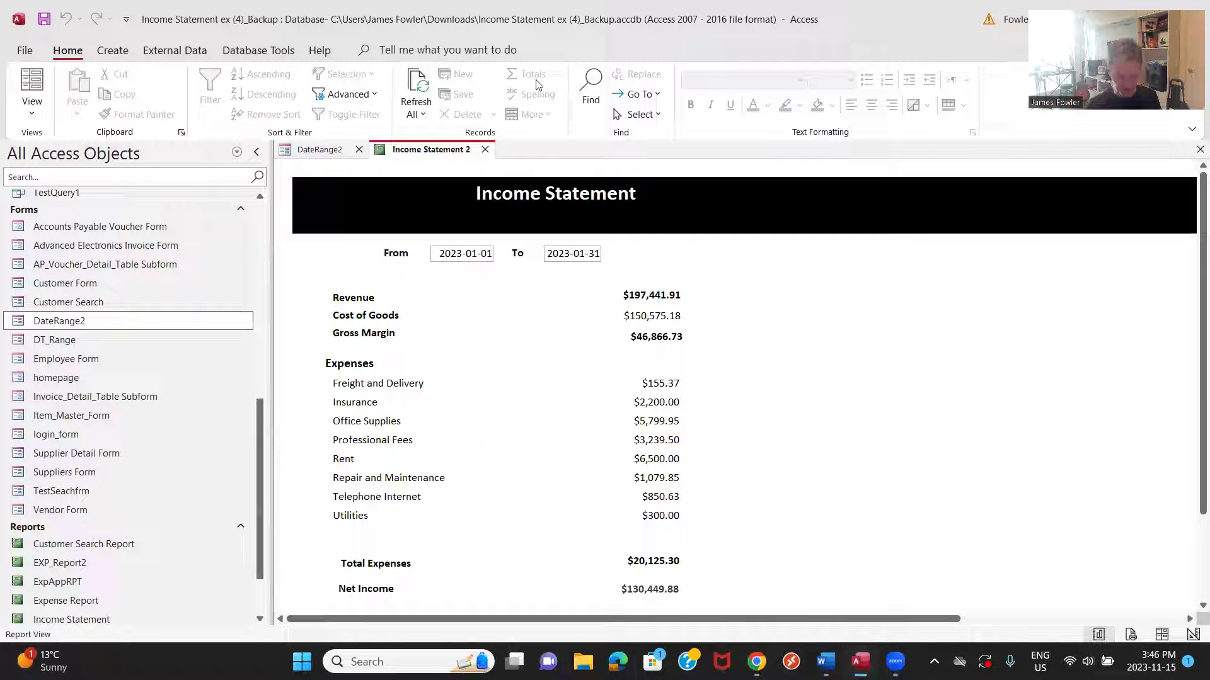
pyautogui.click(486, 150)
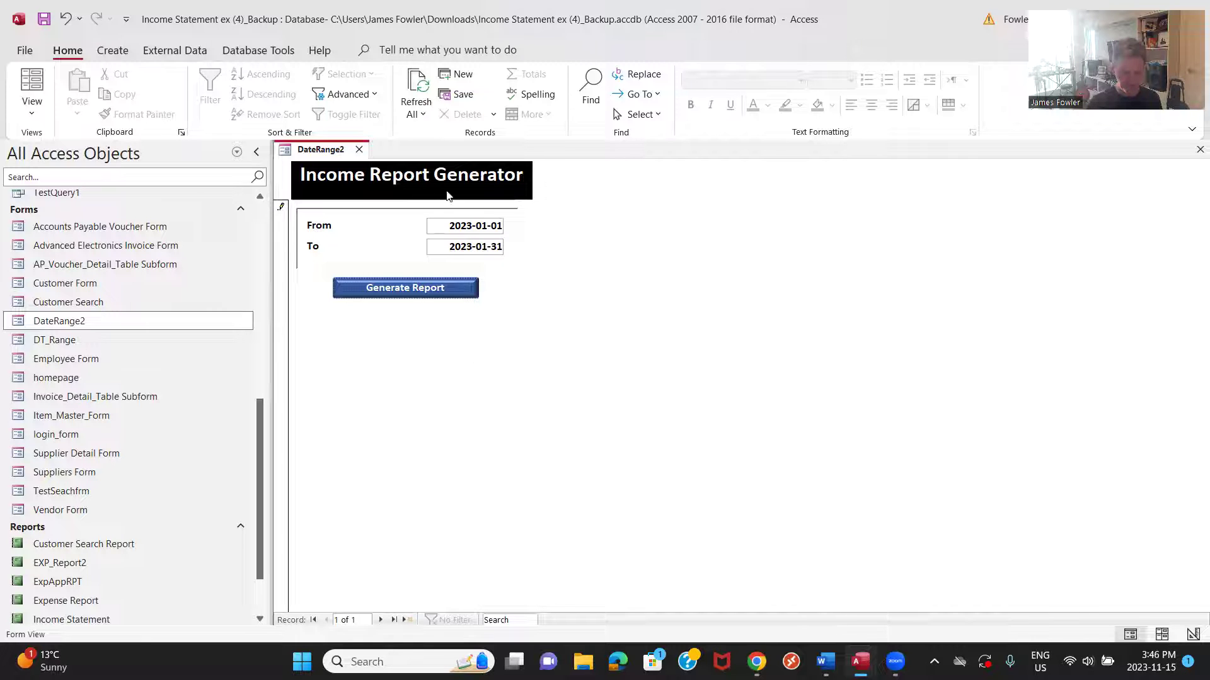
pyautogui.click(406, 288)
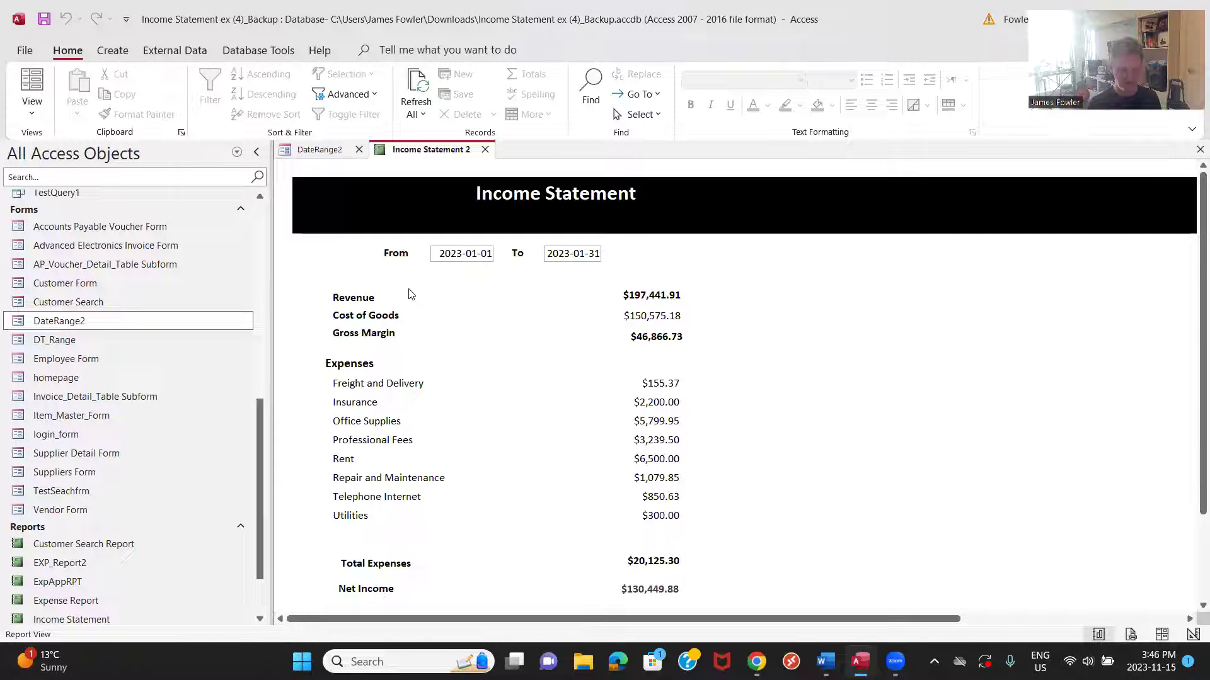
pyautogui.click(485, 150)
pyautogui.click(860, 662)
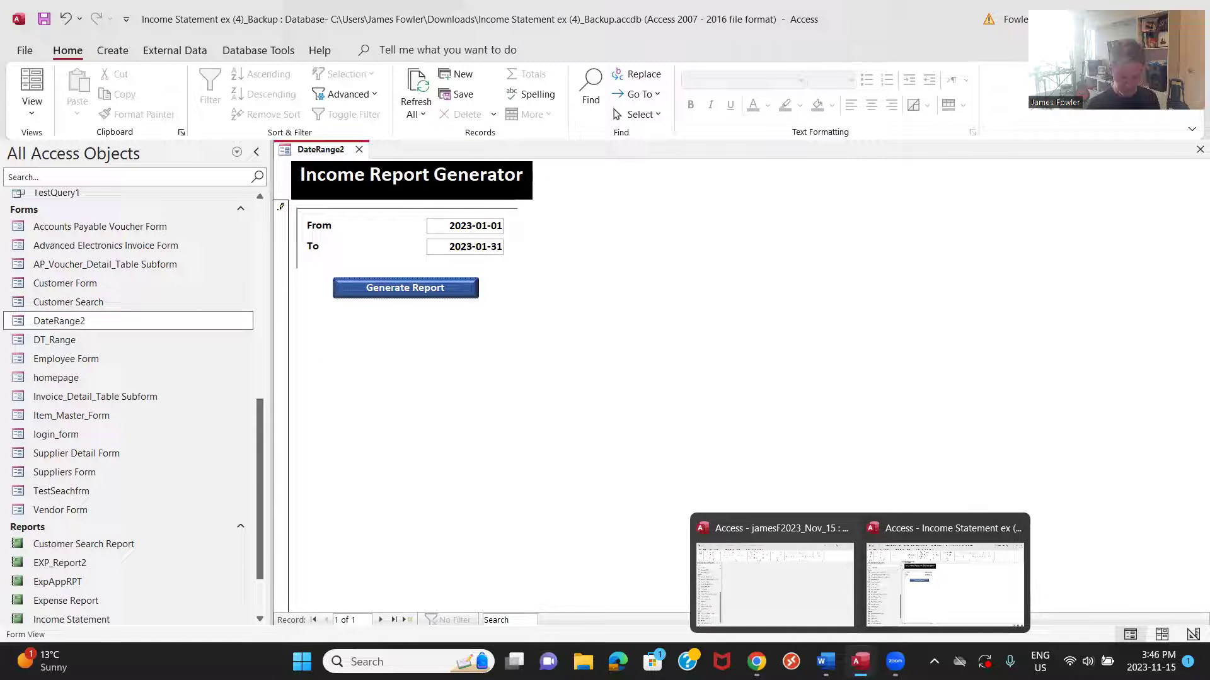
pyautogui.click(807, 600)
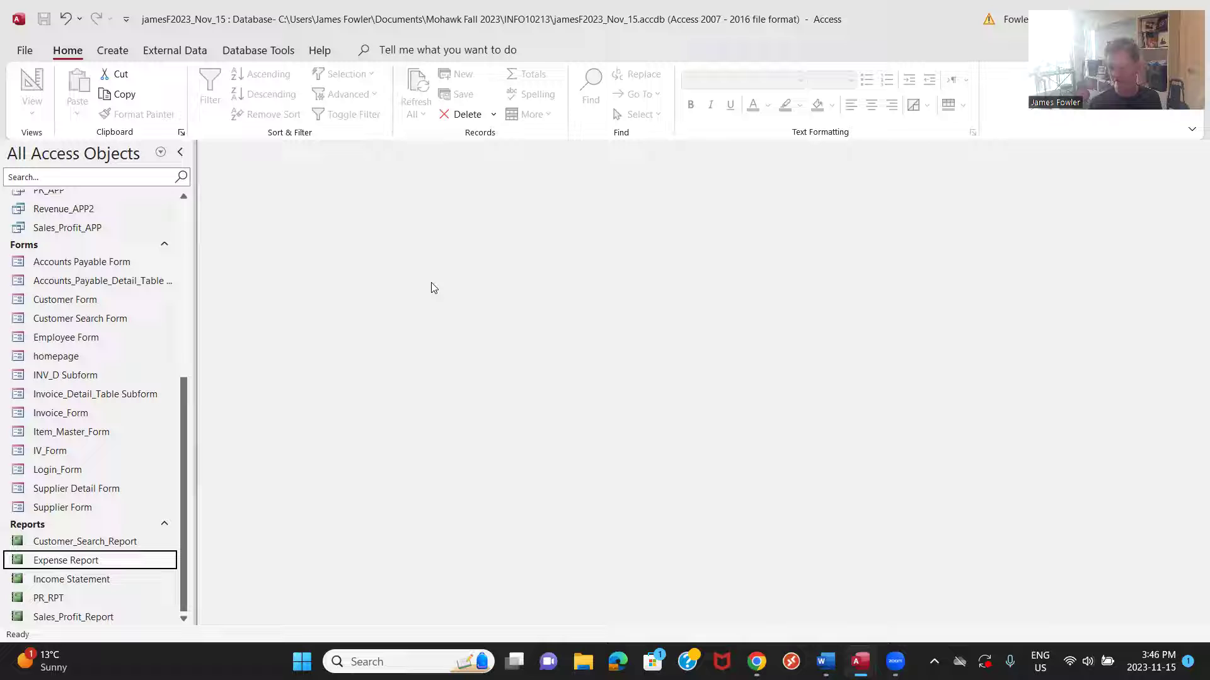
# Step: Create a blank table, save it as 'DateRange', and switch it to Design View
pyautogui.click(110, 54)
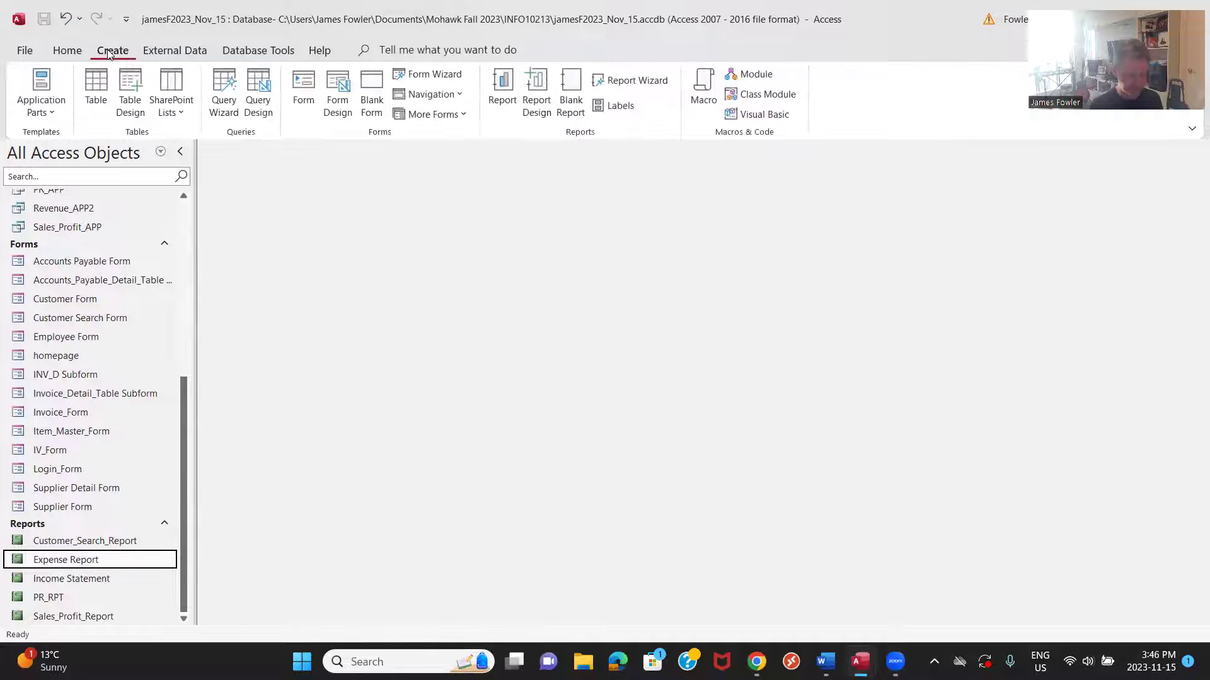
pyautogui.click(97, 94)
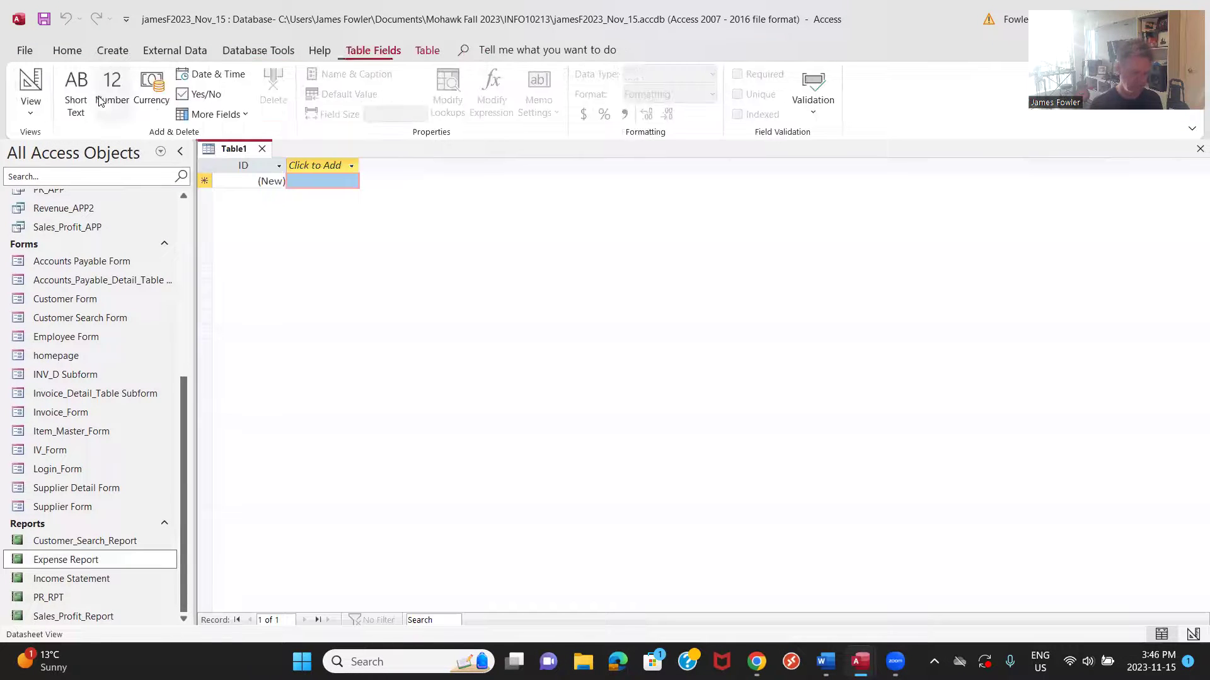
pyautogui.rightClick(229, 153)
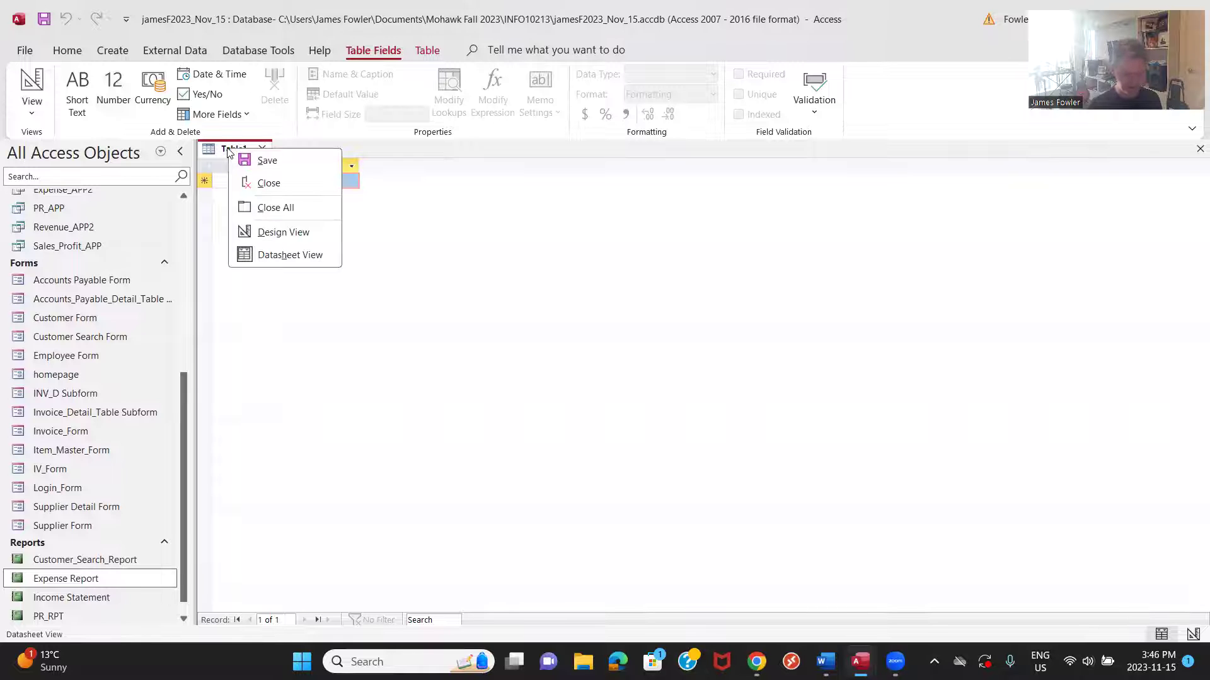
pyautogui.click(267, 155)
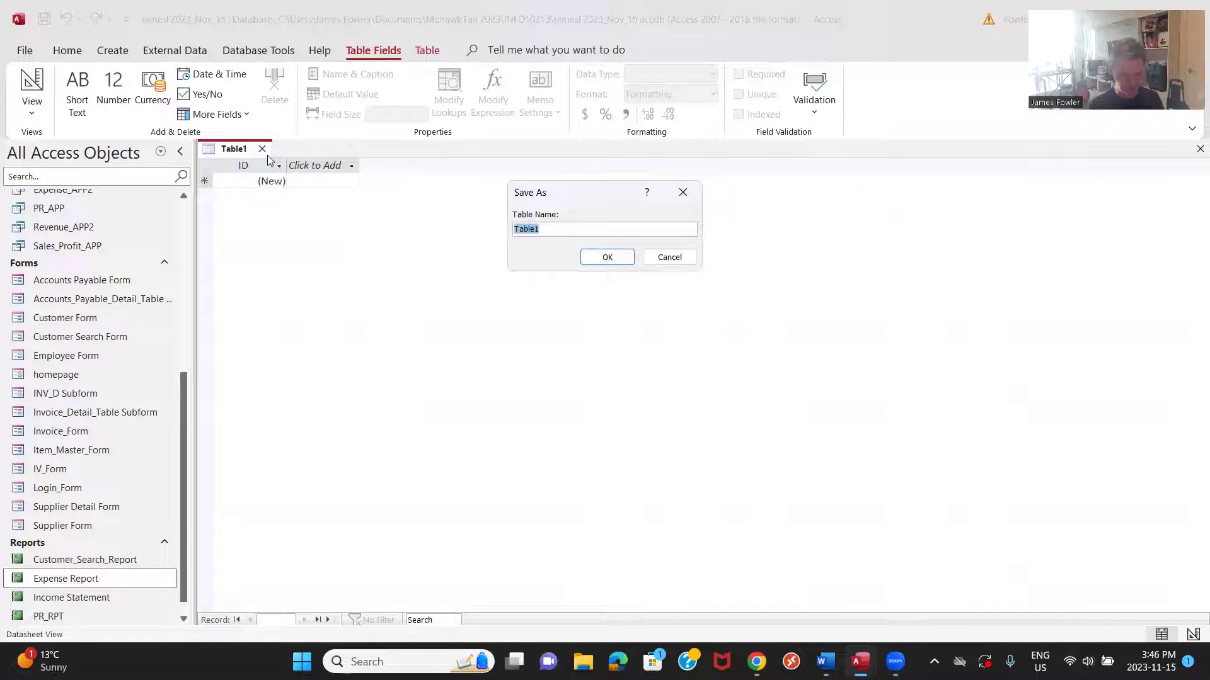
pyautogui.write('DateR')
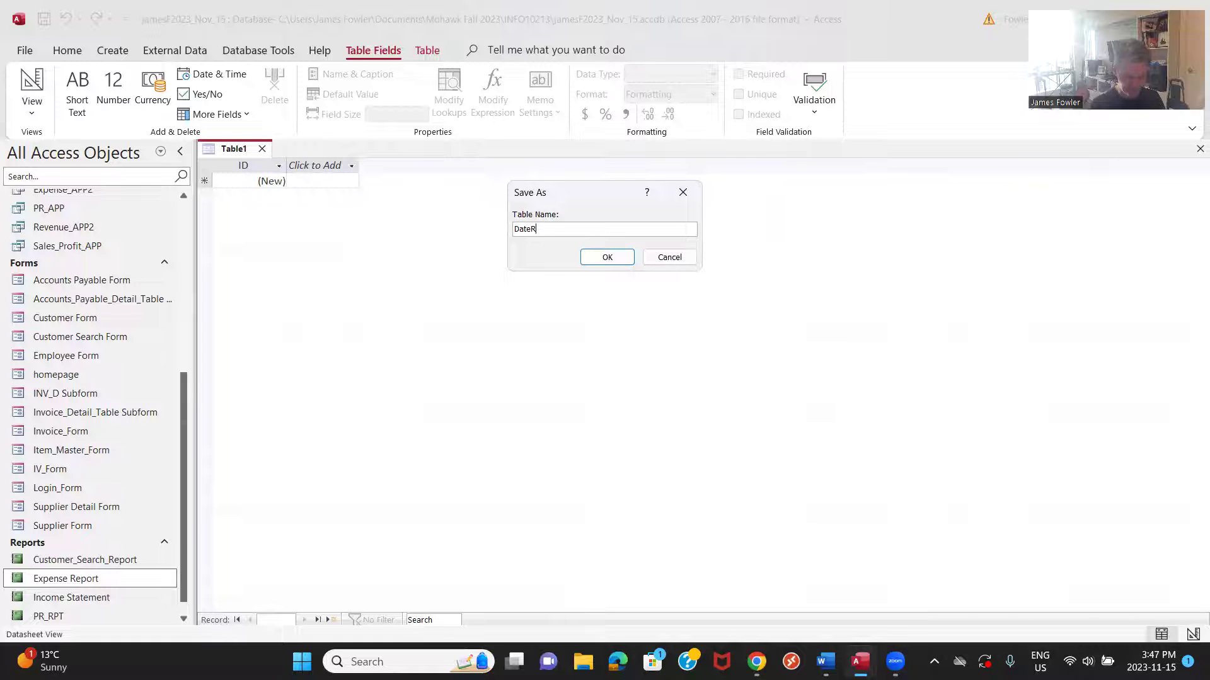
pyautogui.write('ange')
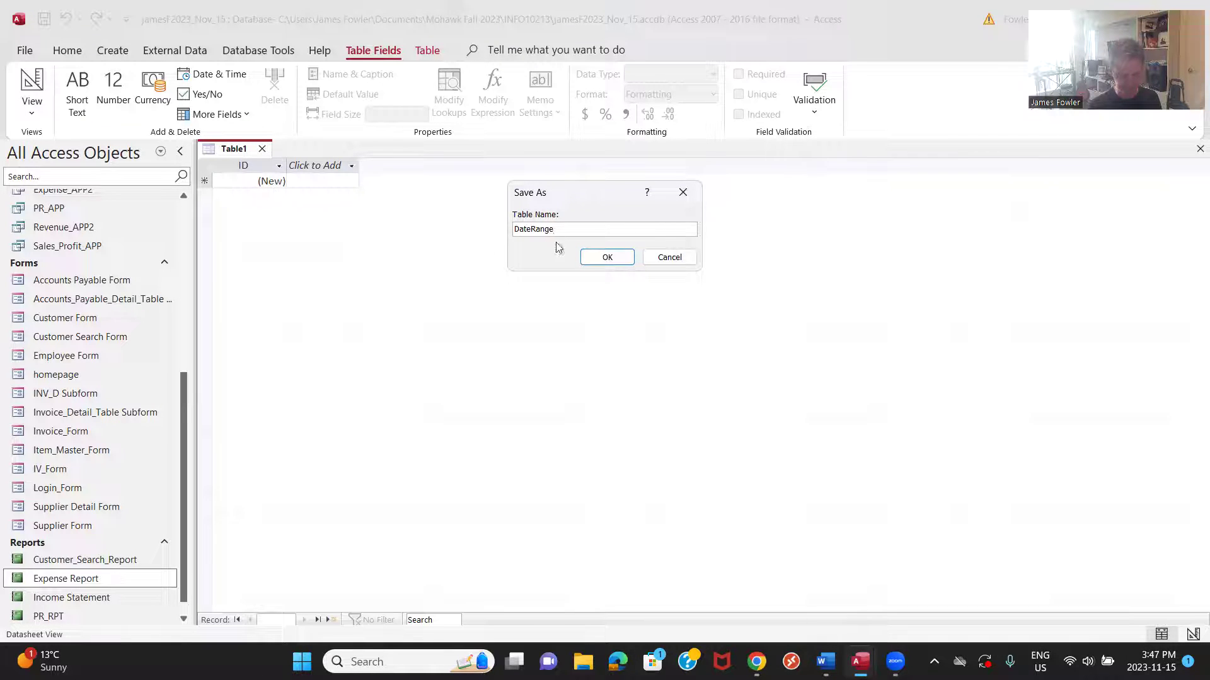
pyautogui.click(605, 258)
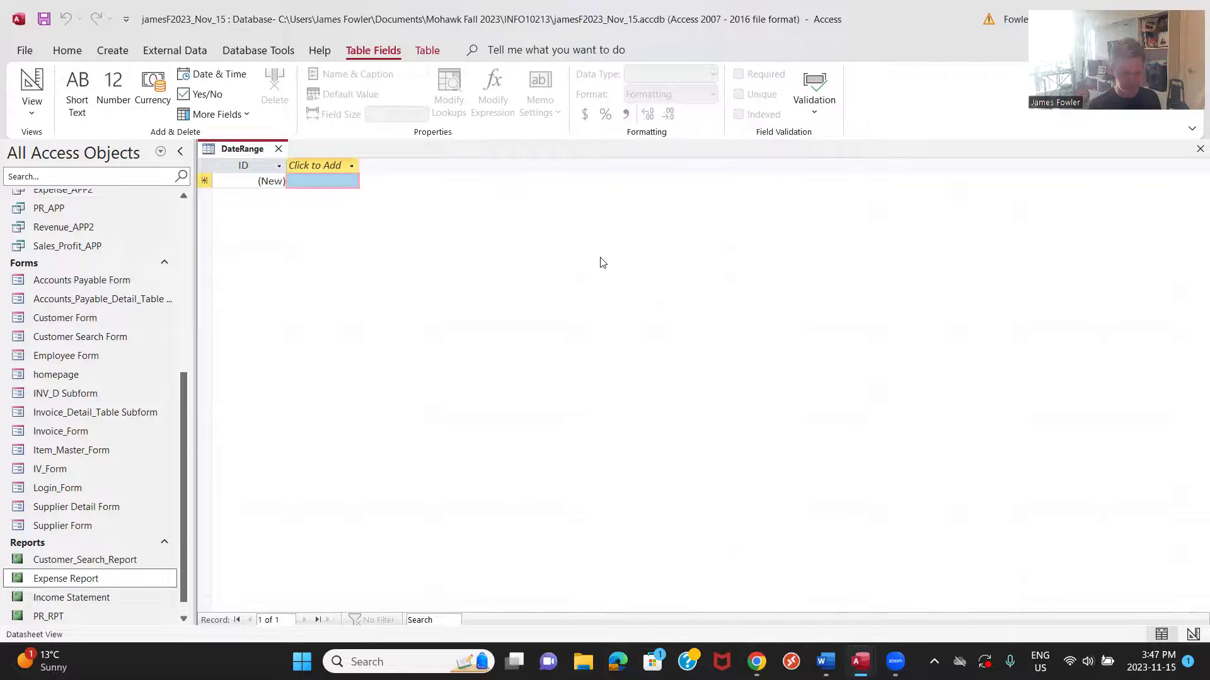
pyautogui.rightClick(241, 151)
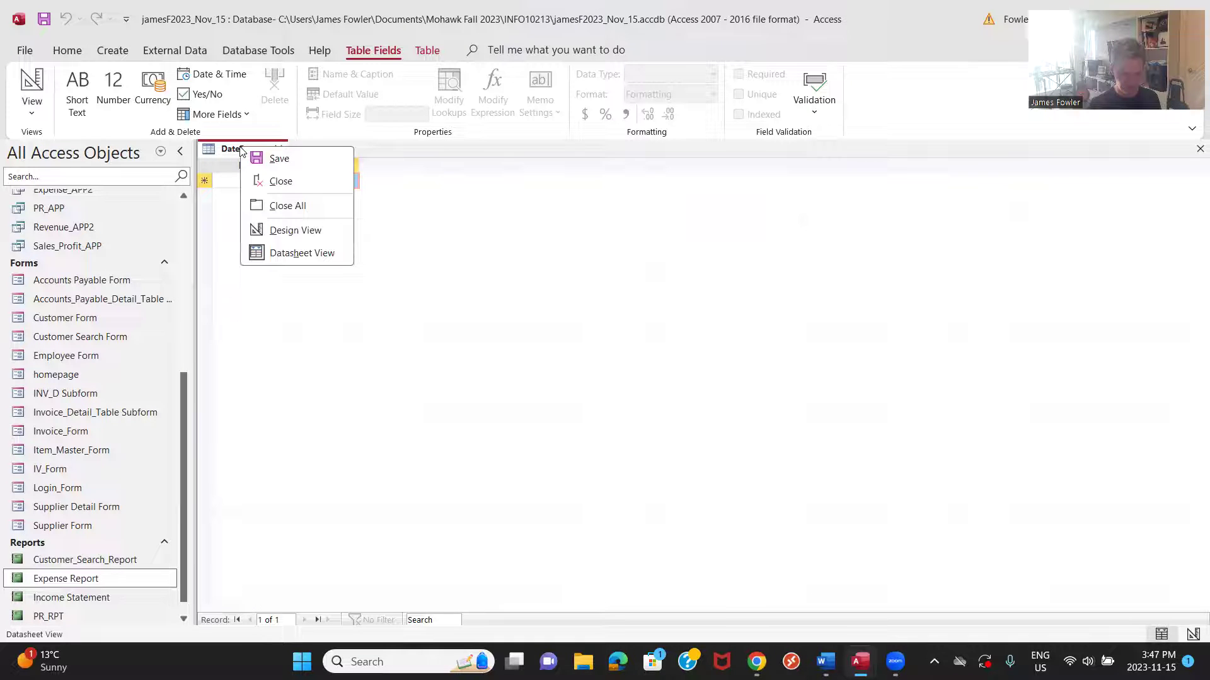
pyautogui.click(303, 230)
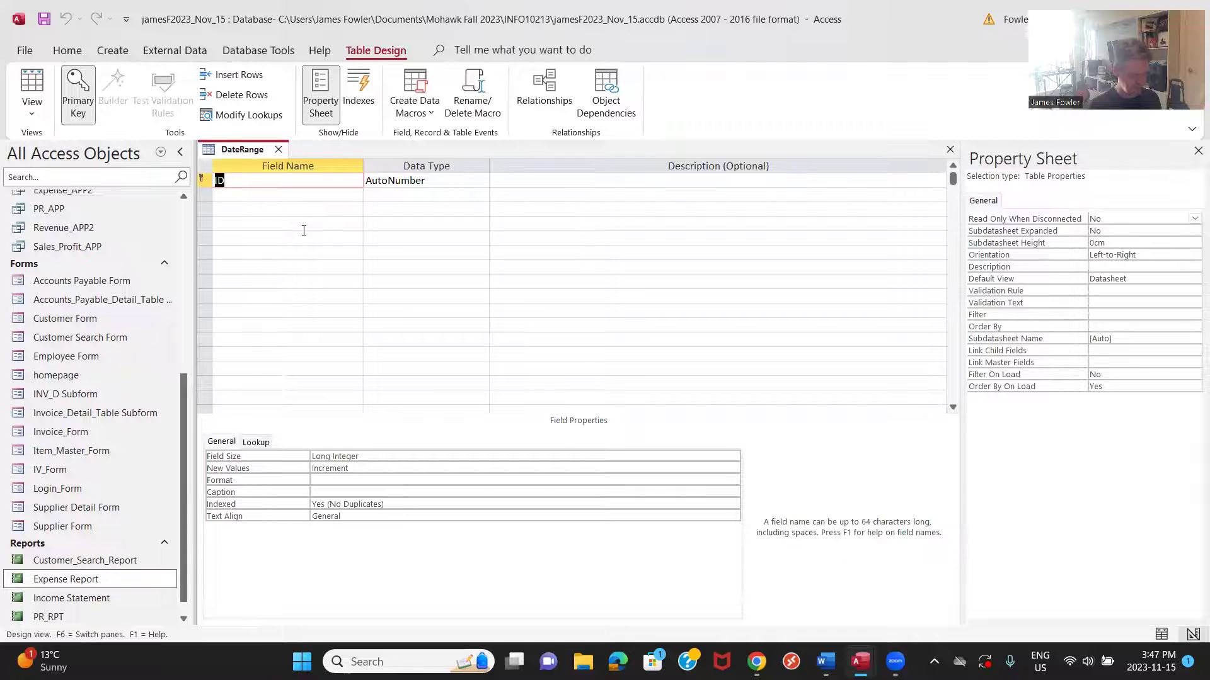
# Step: Rename ID to Range_ID and add From and To fields of type Date/Time
pyautogui.click(302, 181)
pyautogui.write('Range')
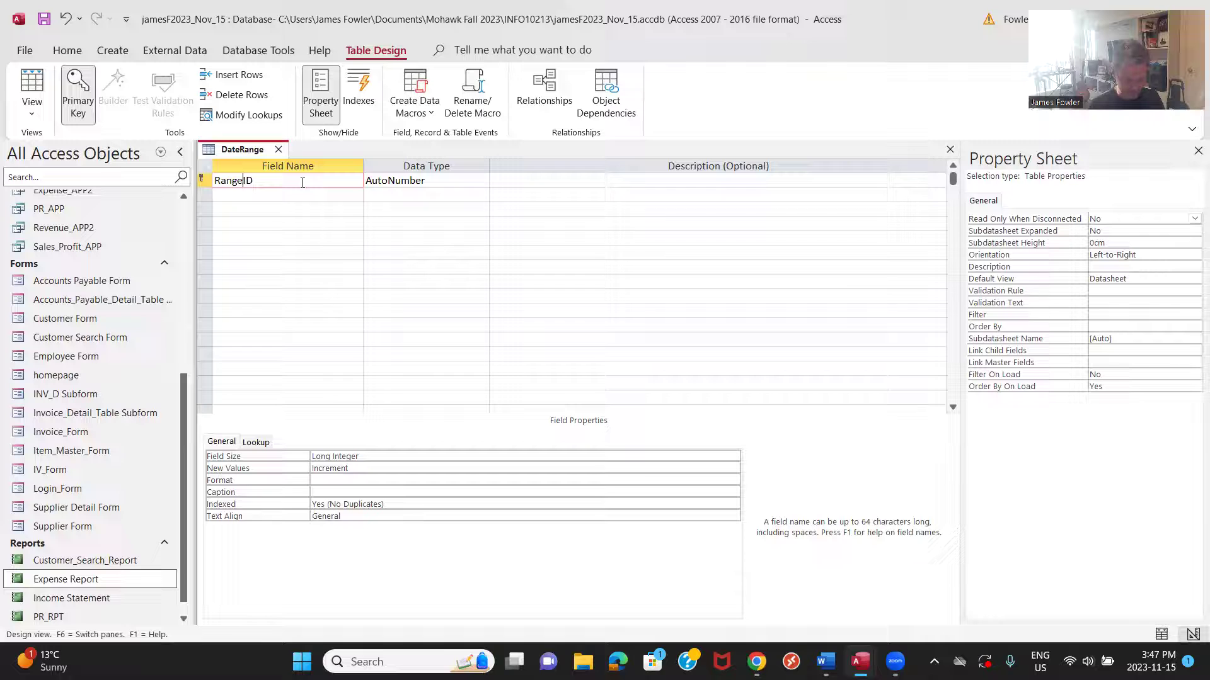
pyautogui.write('_')
pyautogui.click(309, 196)
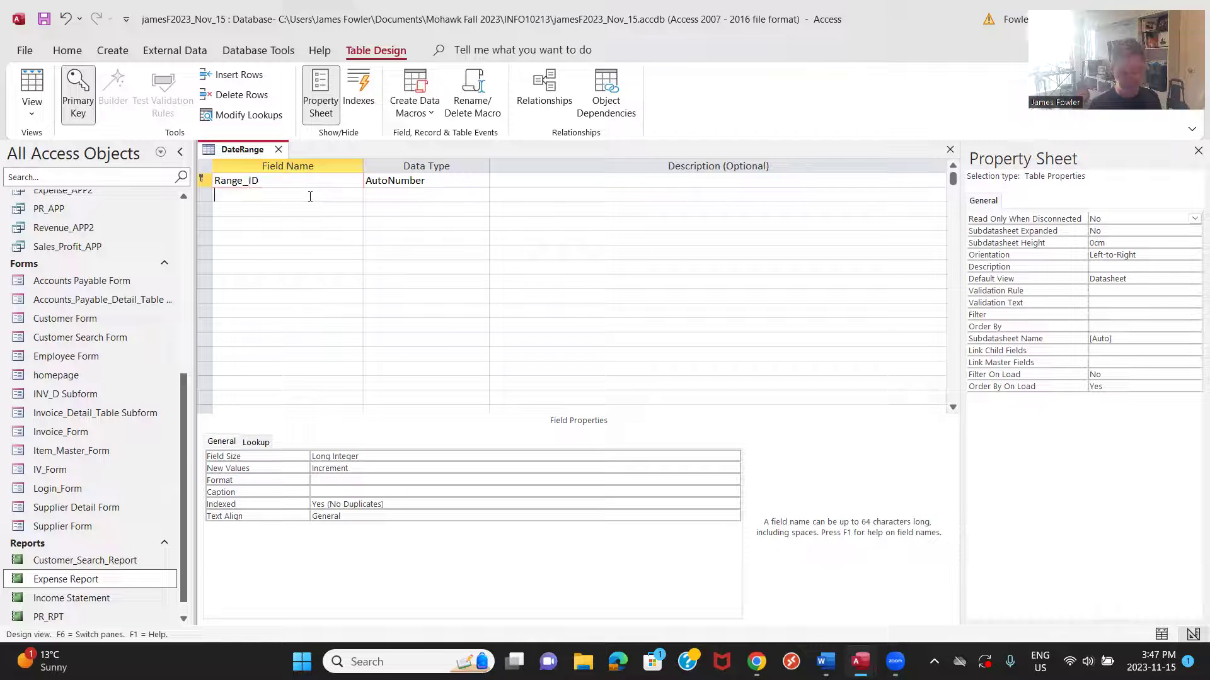
pyautogui.write('F')
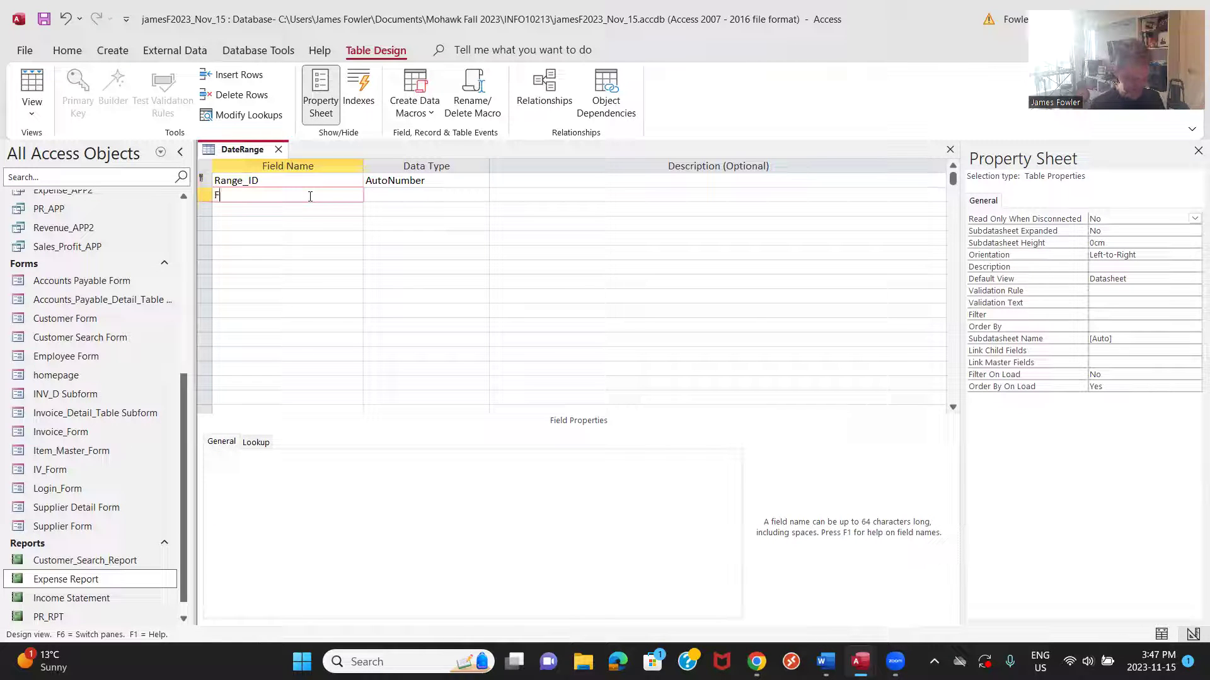
pyautogui.write('rom')
pyautogui.press('Tab')
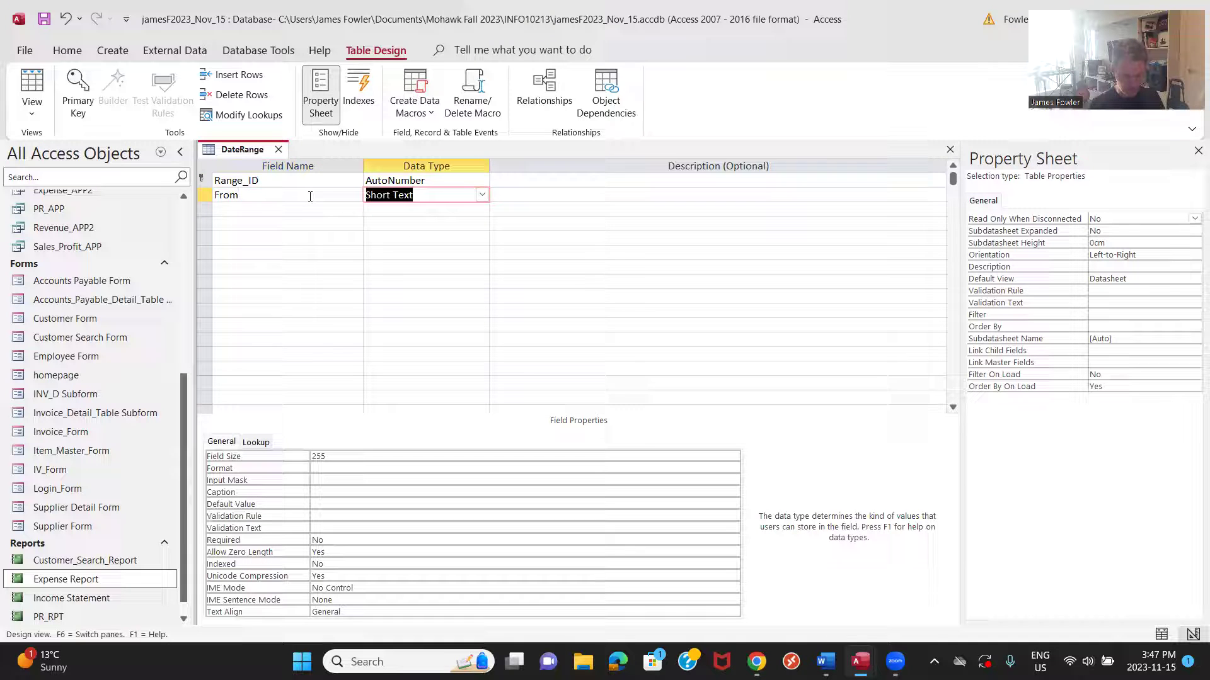
pyautogui.write('date/Time')
pyautogui.press('Tab')
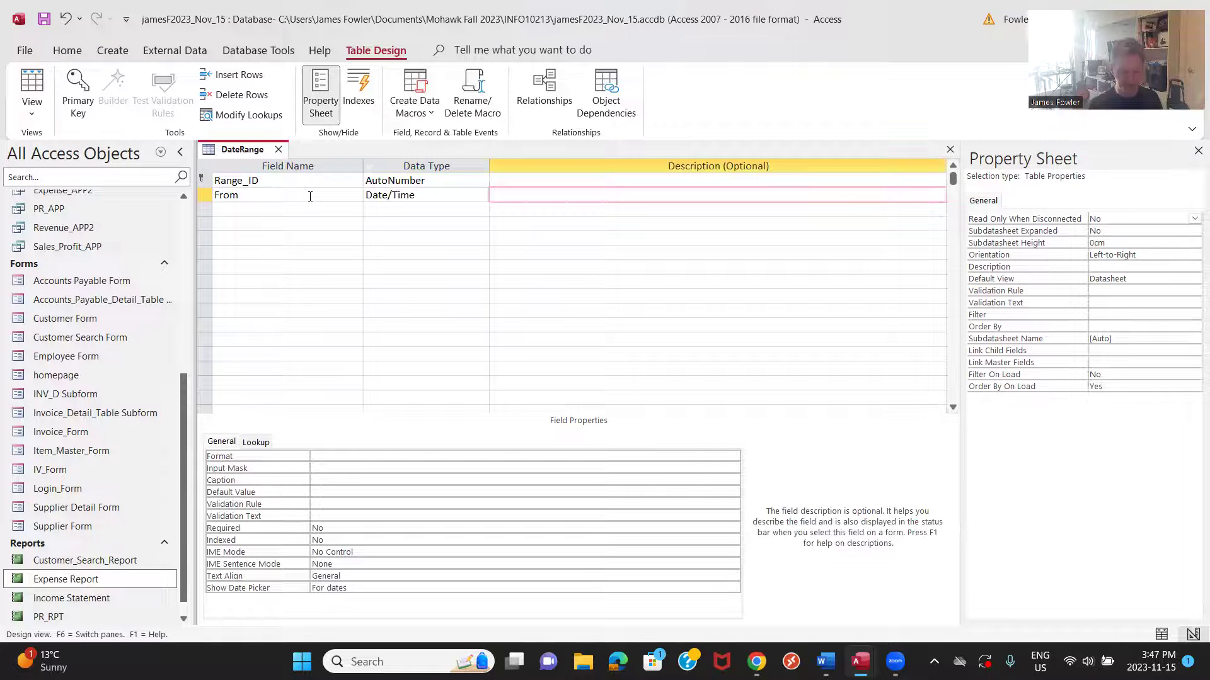
pyautogui.click(331, 208)
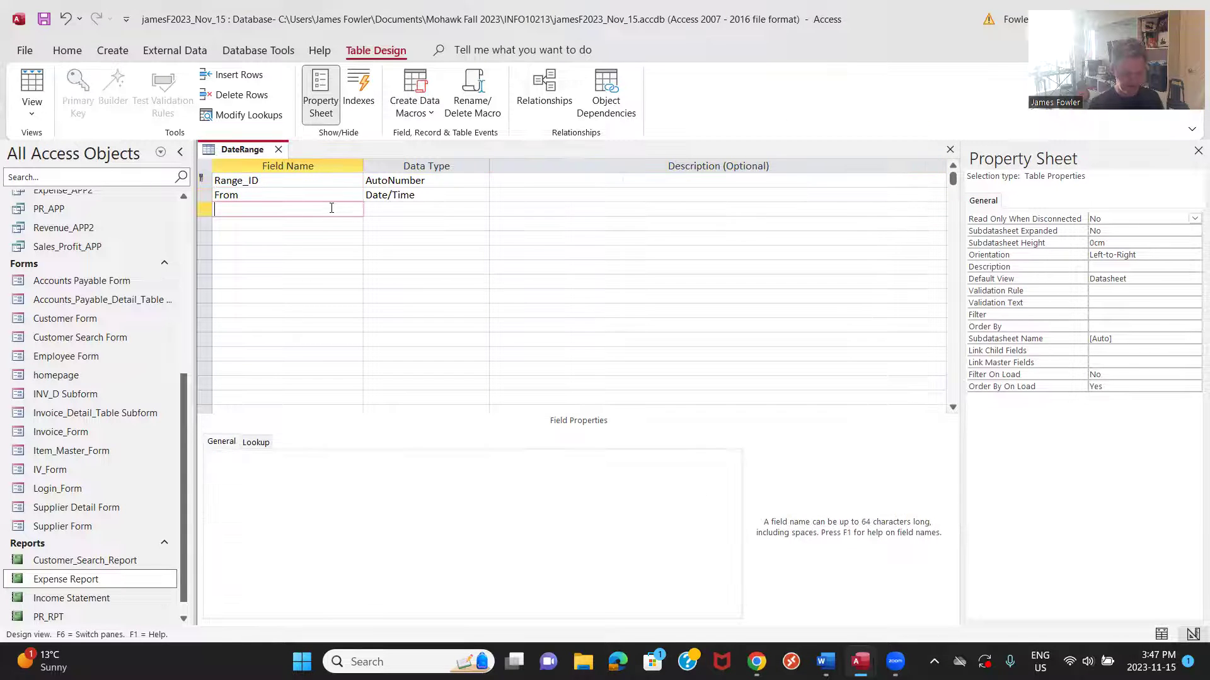
pyautogui.write('To')
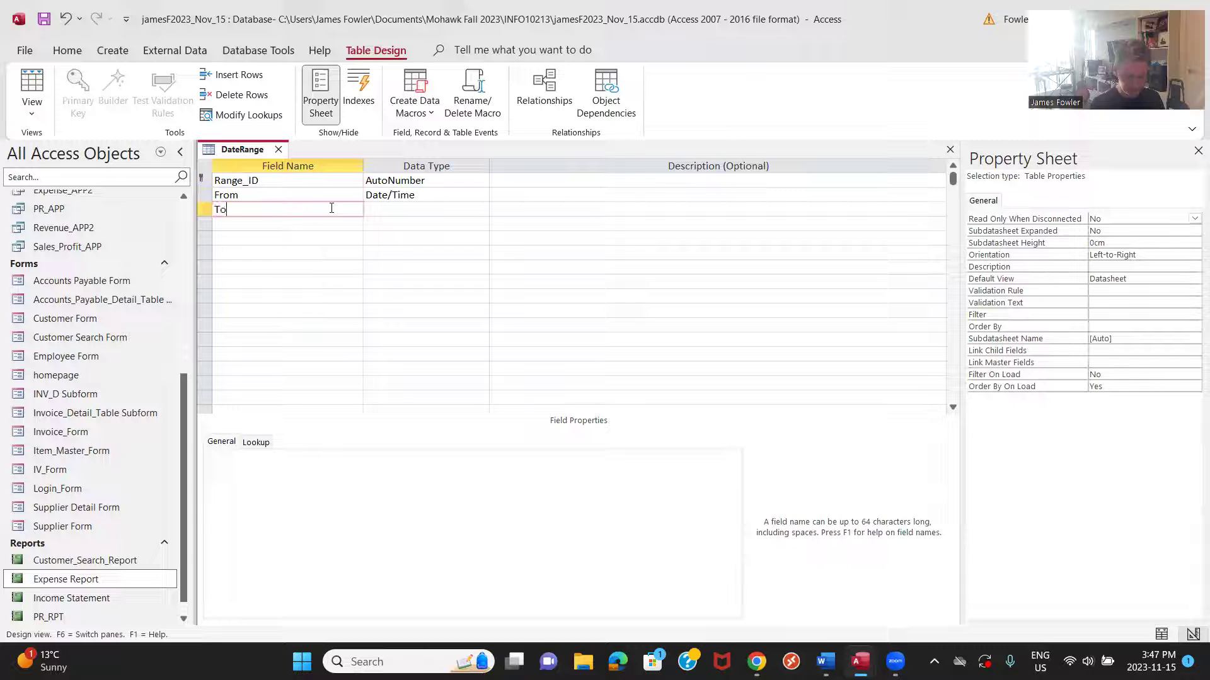
pyautogui.press('Tab')
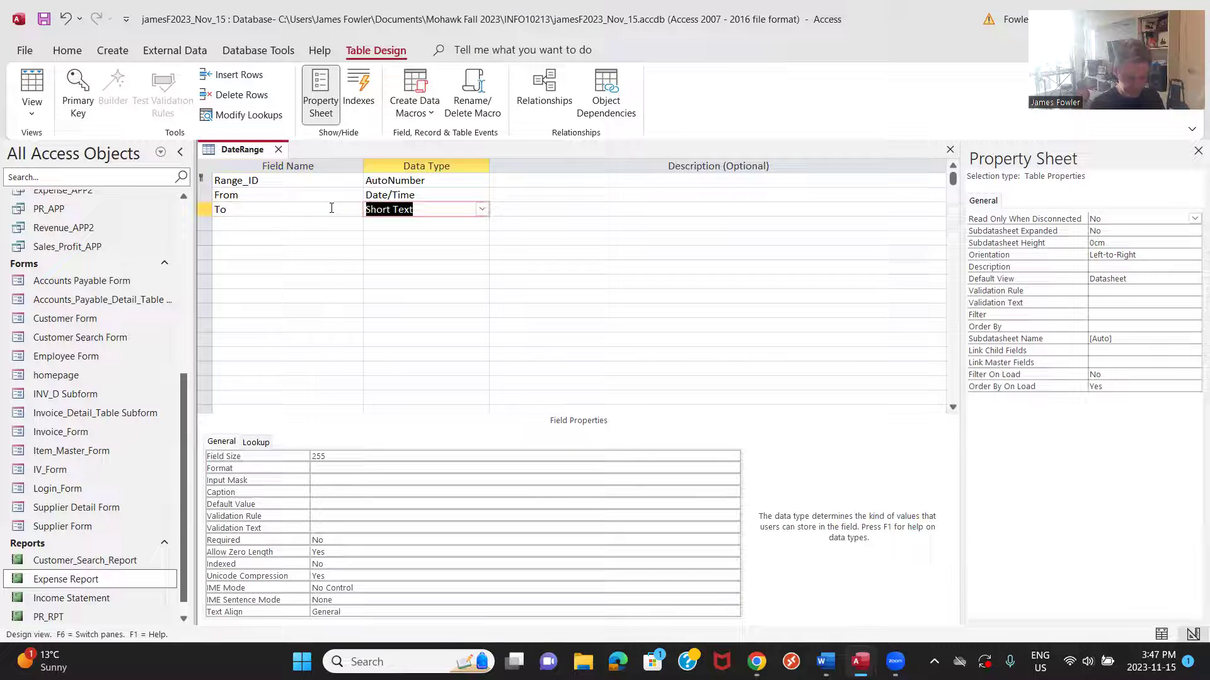
pyautogui.write('date/Time')
pyautogui.press('Tab')
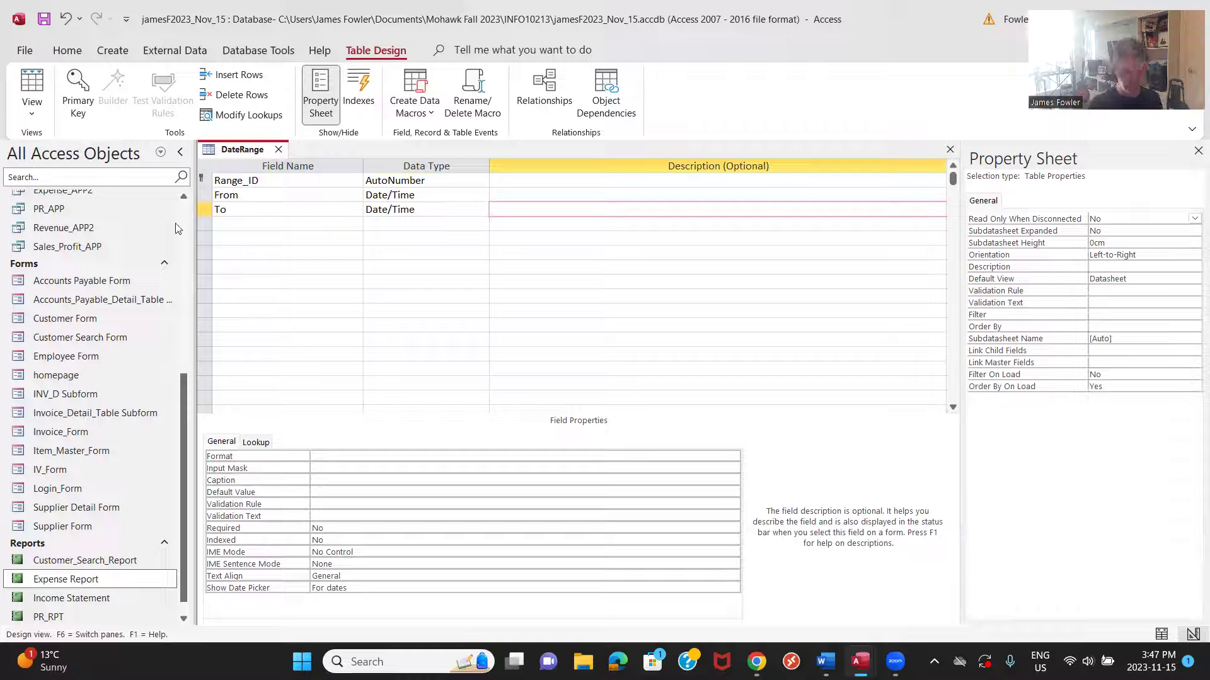
# Step: Save the DateRange table design and close it
pyautogui.rightClick(257, 150)
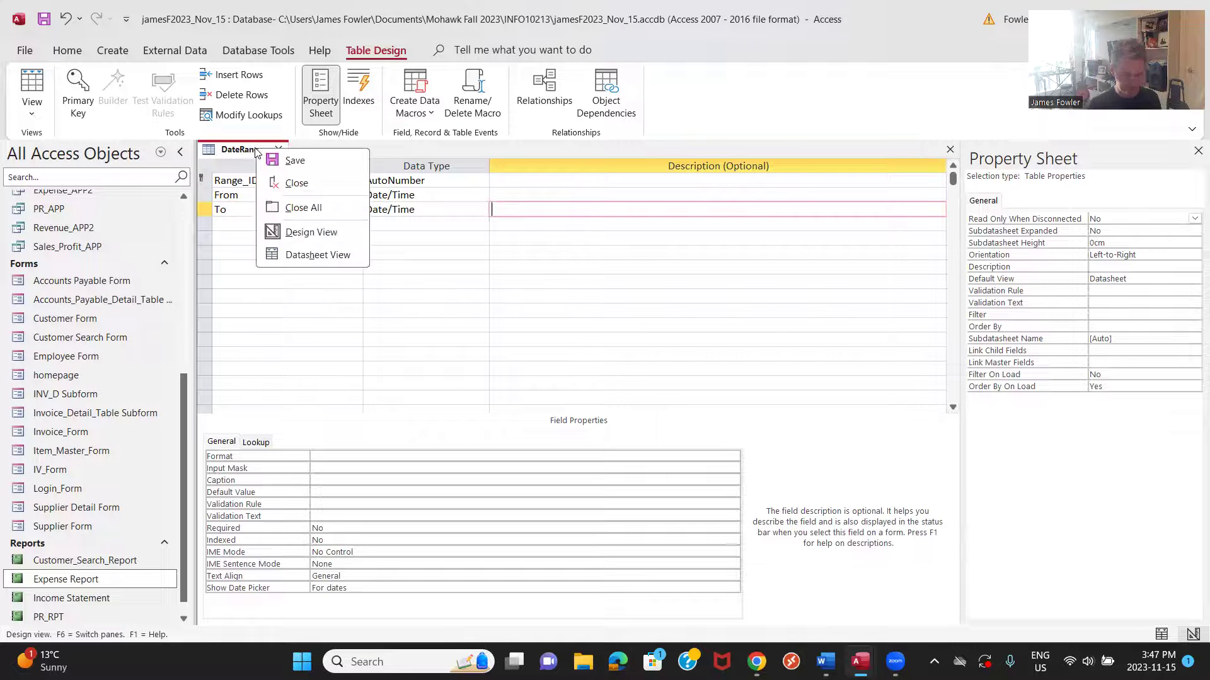
pyautogui.click(293, 162)
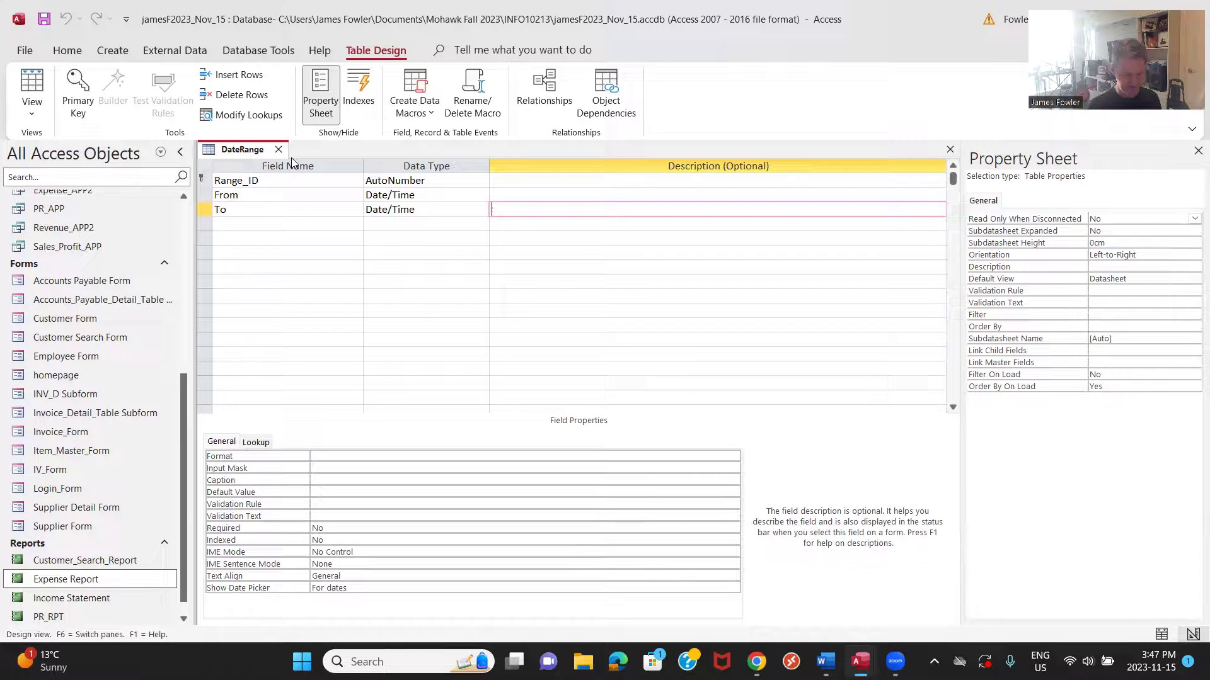
pyautogui.click(278, 150)
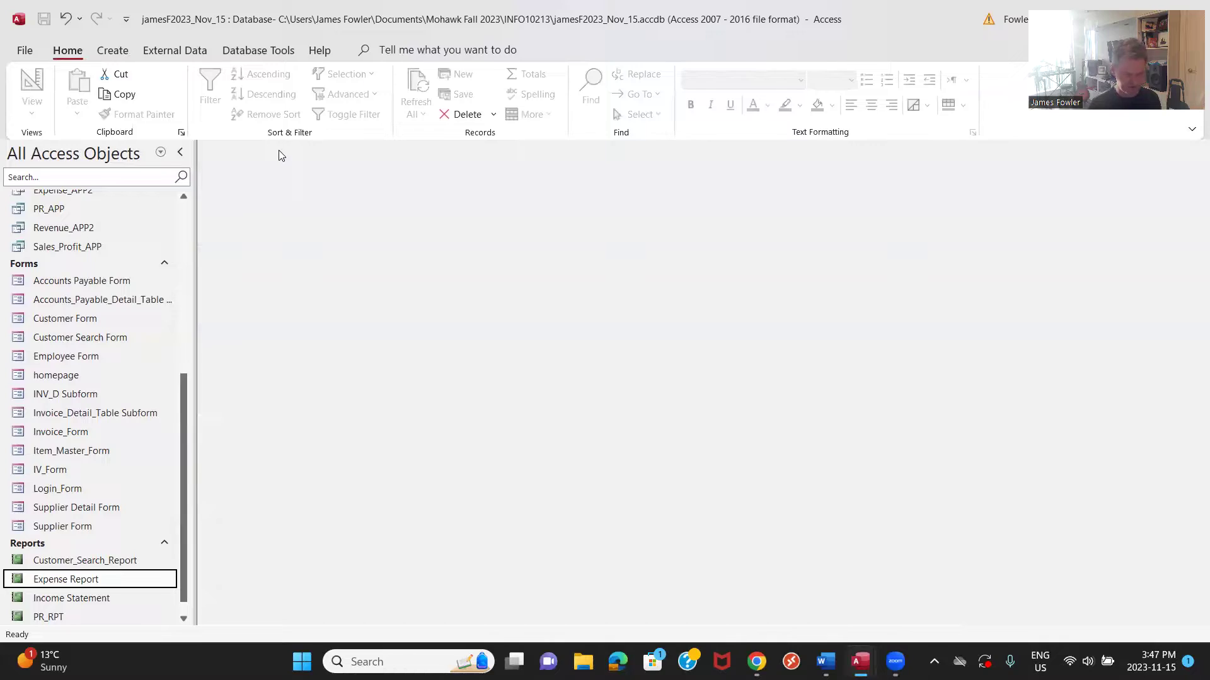